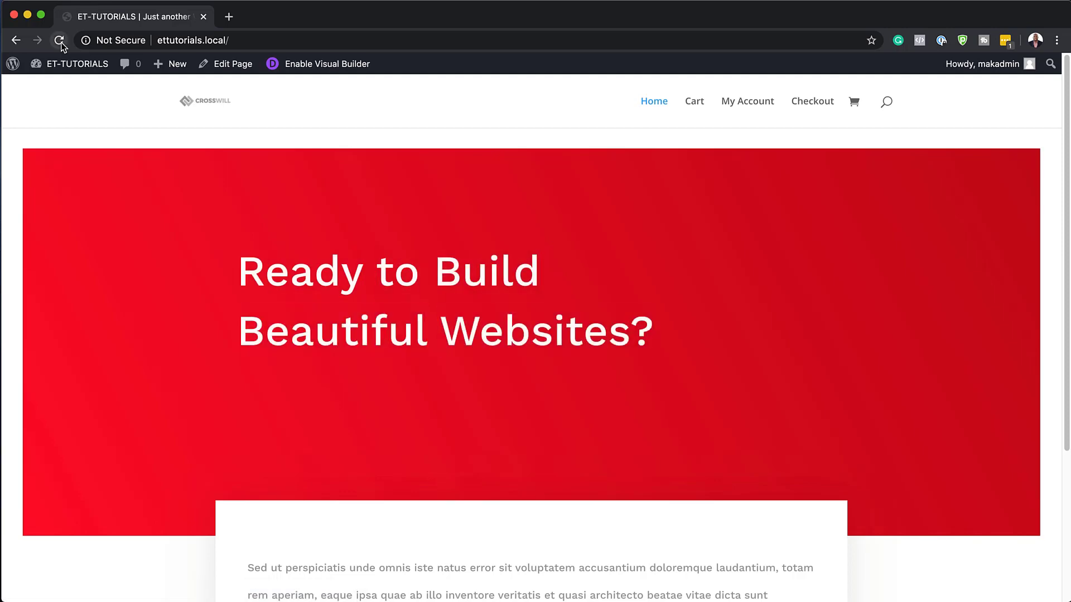
pyautogui.scroll(-2, 129, 321)
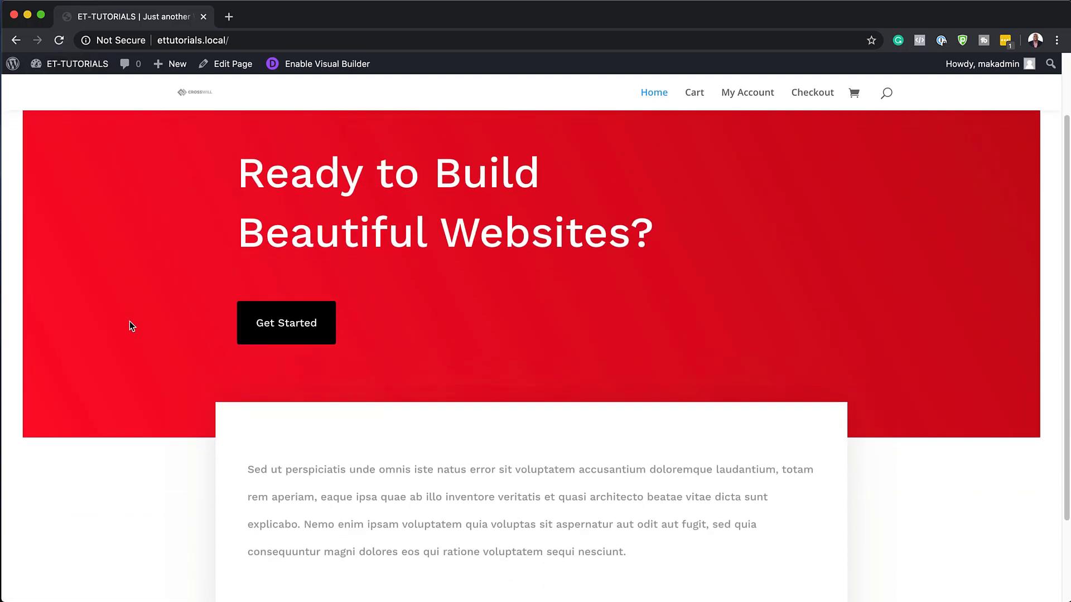
pyautogui.scroll(-2, 129, 321)
pyautogui.scroll(3, 129, 321)
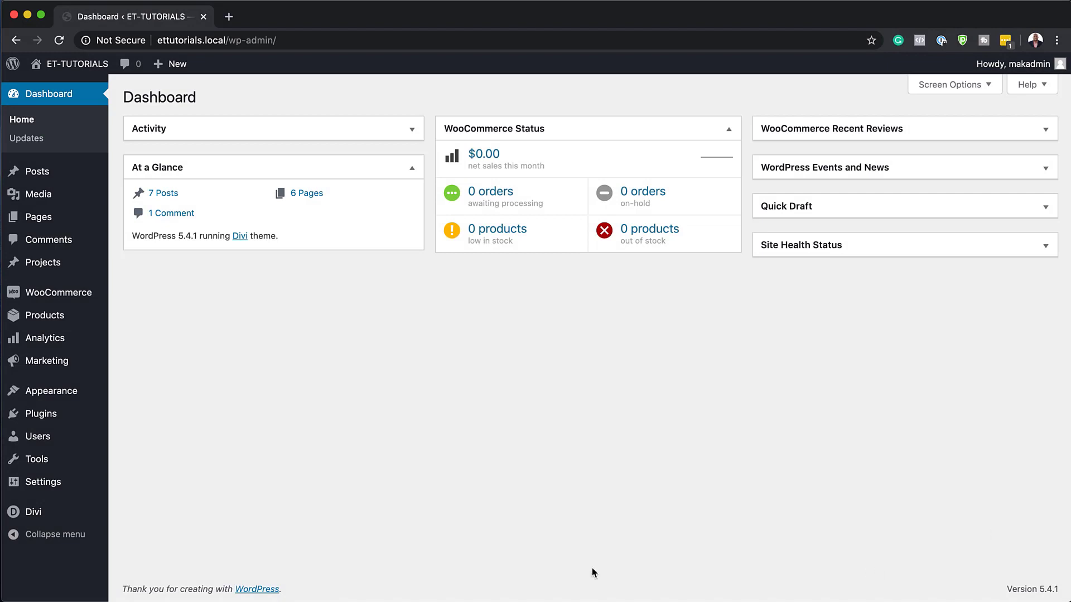
# Step: Create a new page titled "Tutorial" and start building it from scratch with Divi Builder, dismissing the row chooser
pyautogui.moveTo(33, 216)
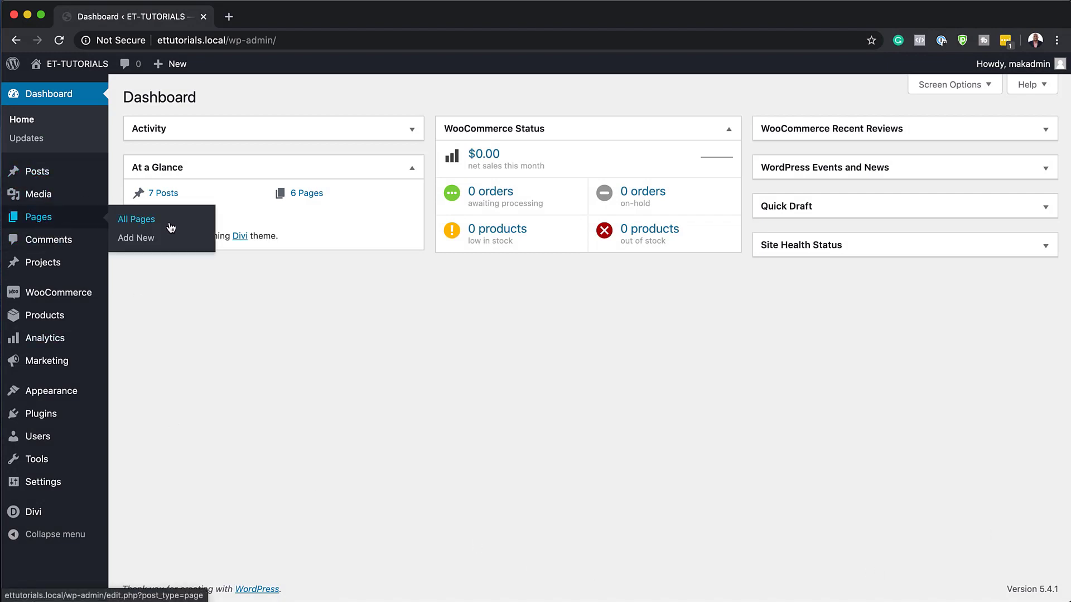
pyautogui.click(144, 239)
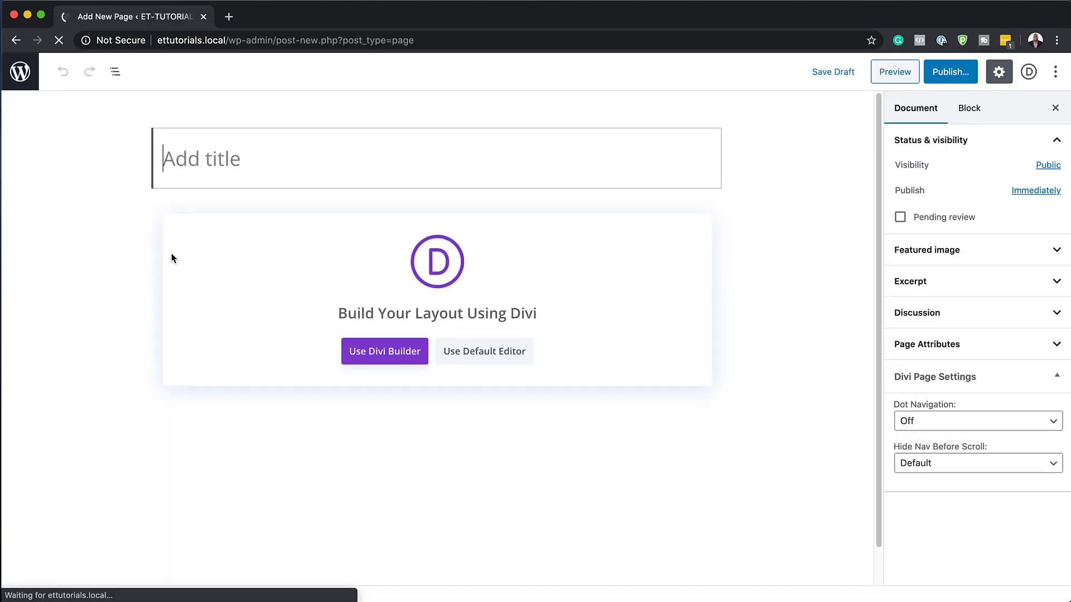
pyautogui.write('Tutorial')
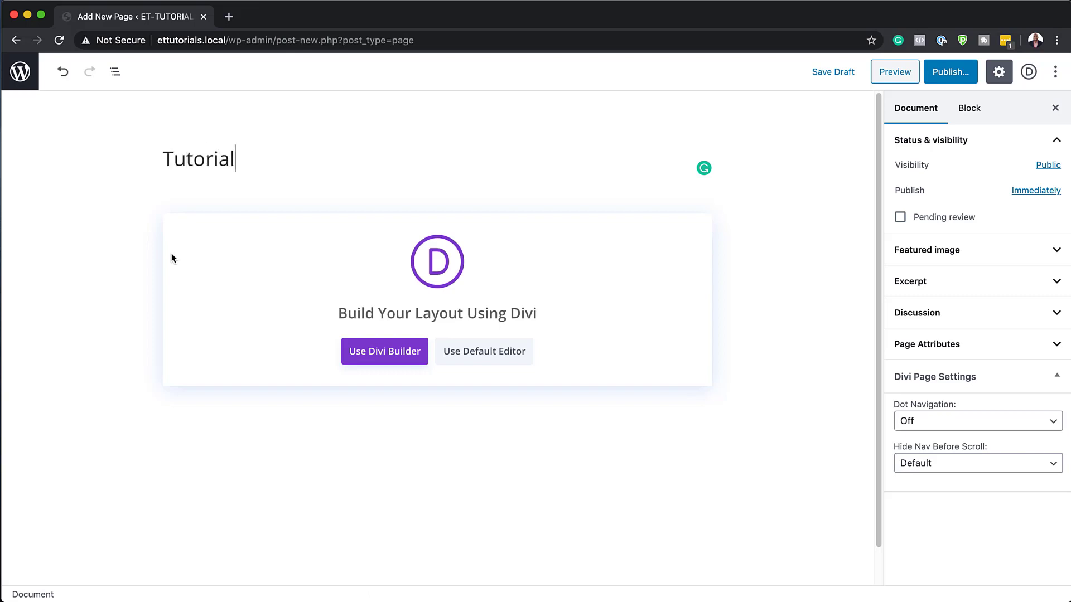
pyautogui.click(388, 352)
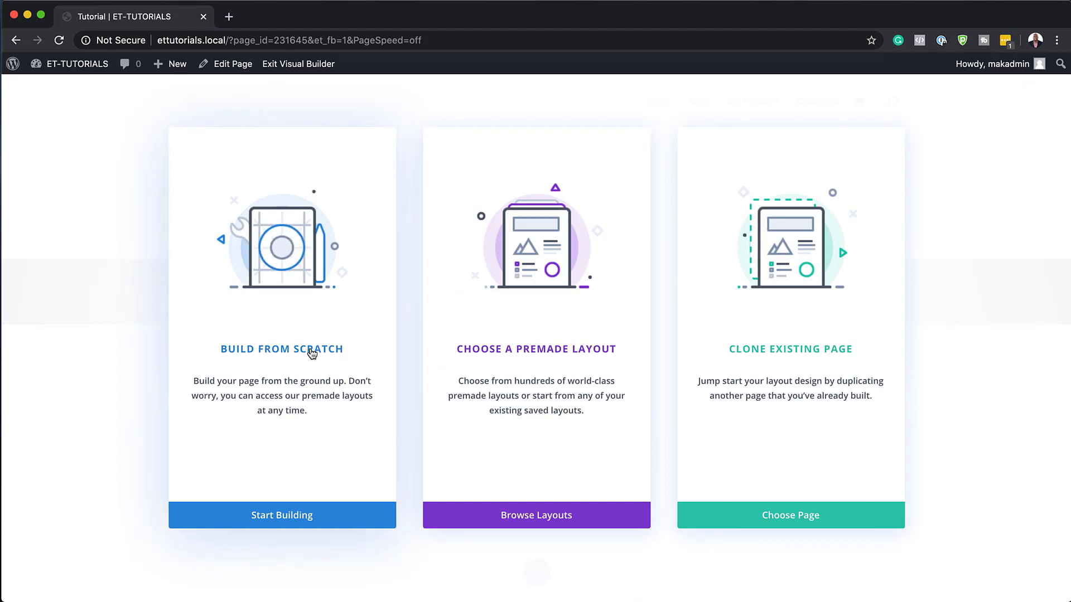
pyautogui.click(312, 353)
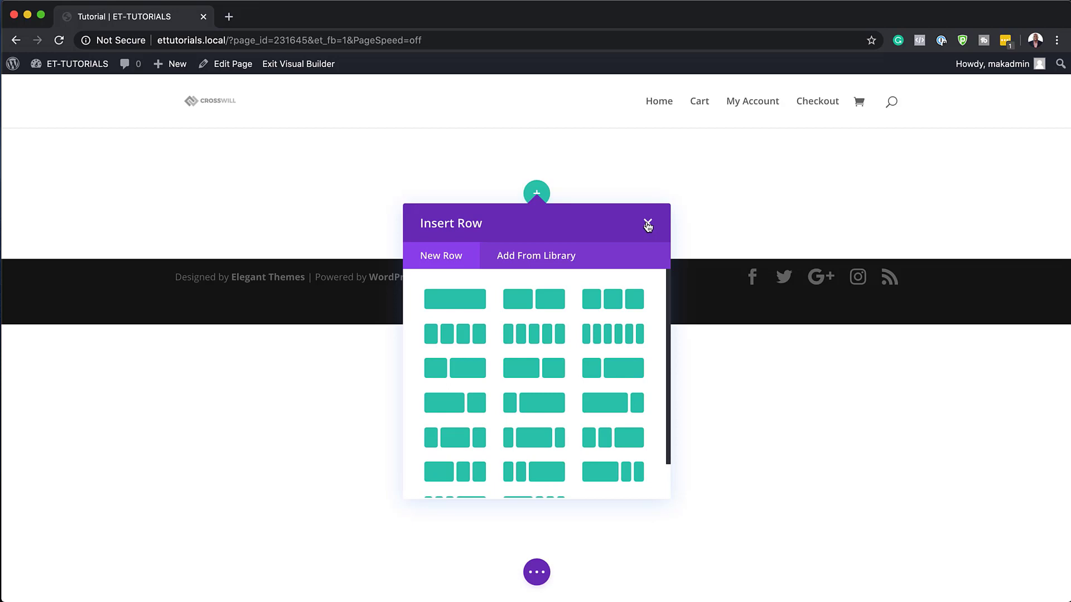
pyautogui.click(648, 225)
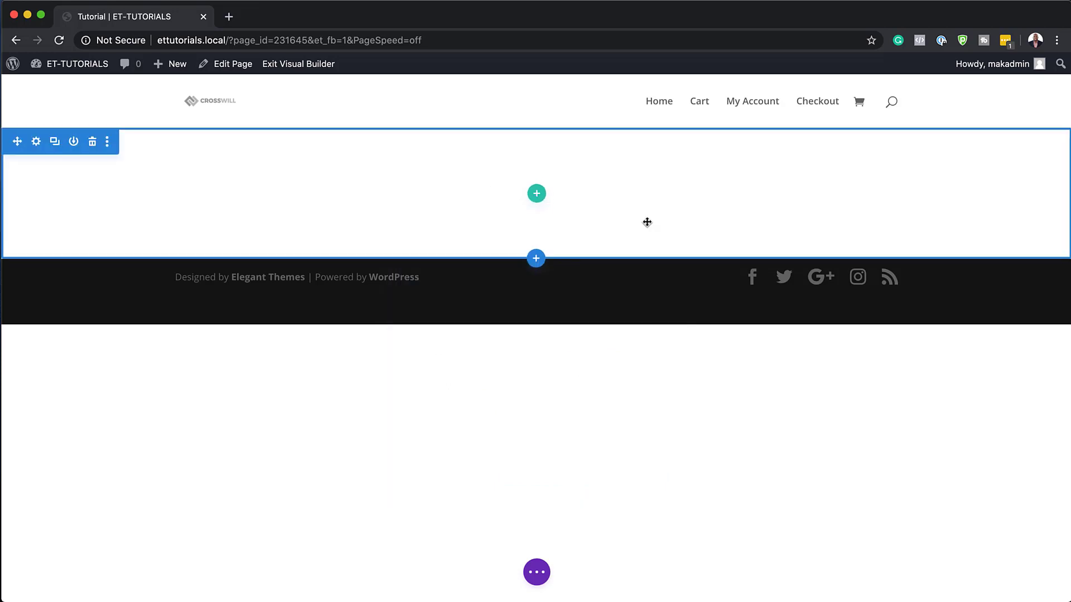
# Step: Give the empty section a gradient background and set the gradient's first colour to #ff0f2b
pyautogui.click(36, 143)
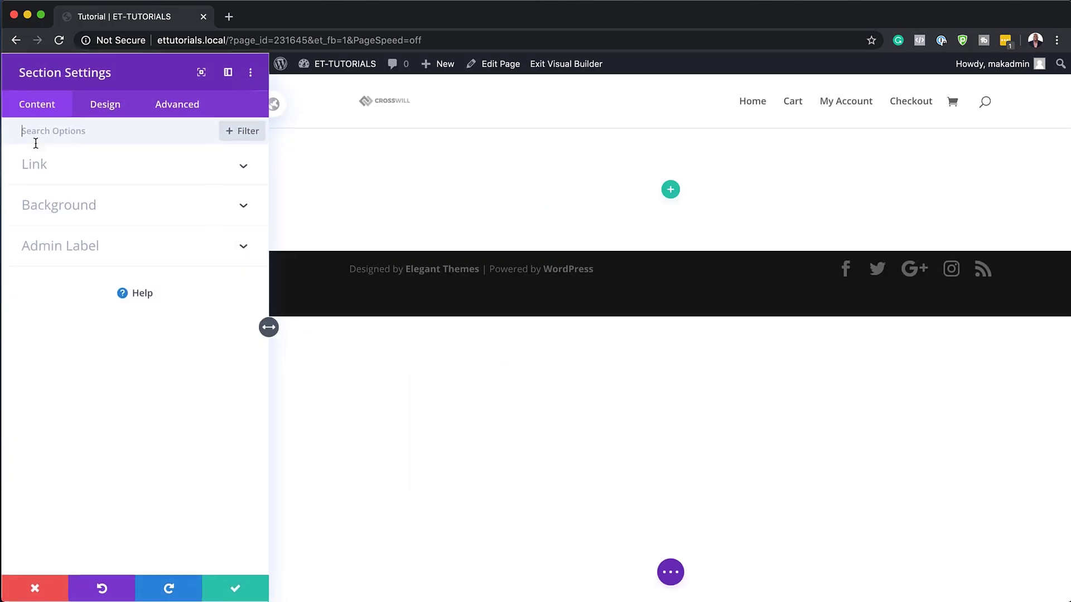
pyautogui.click(53, 207)
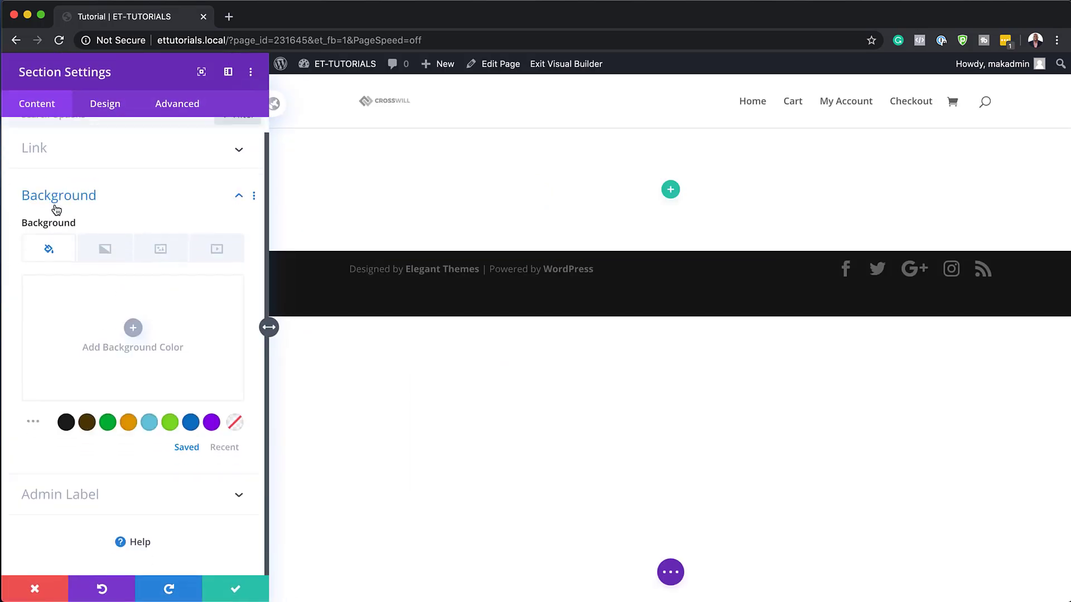
pyautogui.click(103, 250)
pyautogui.click(135, 347)
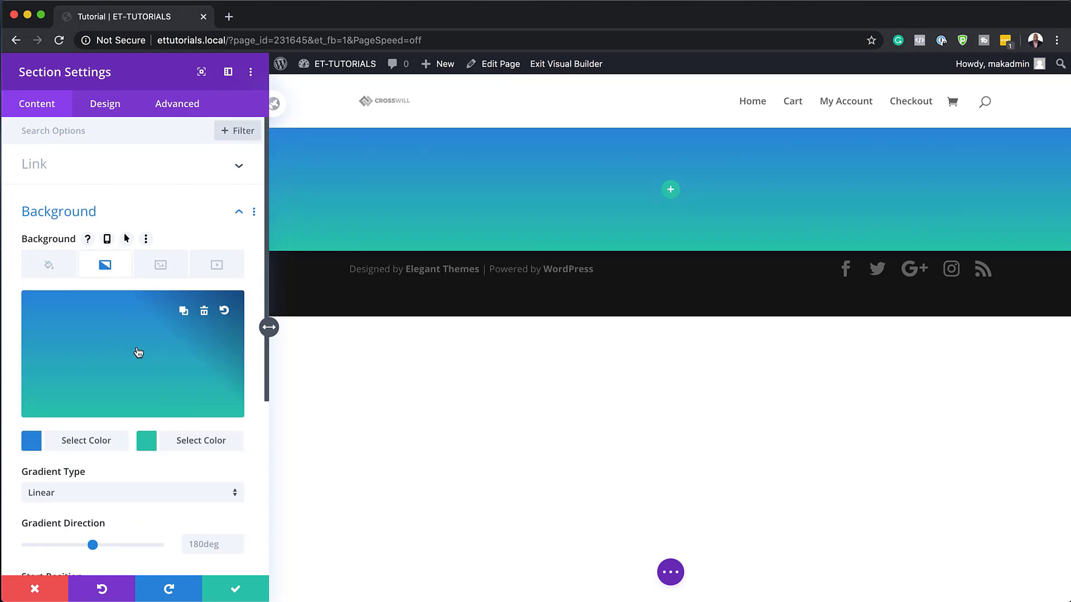
pyautogui.click(30, 442)
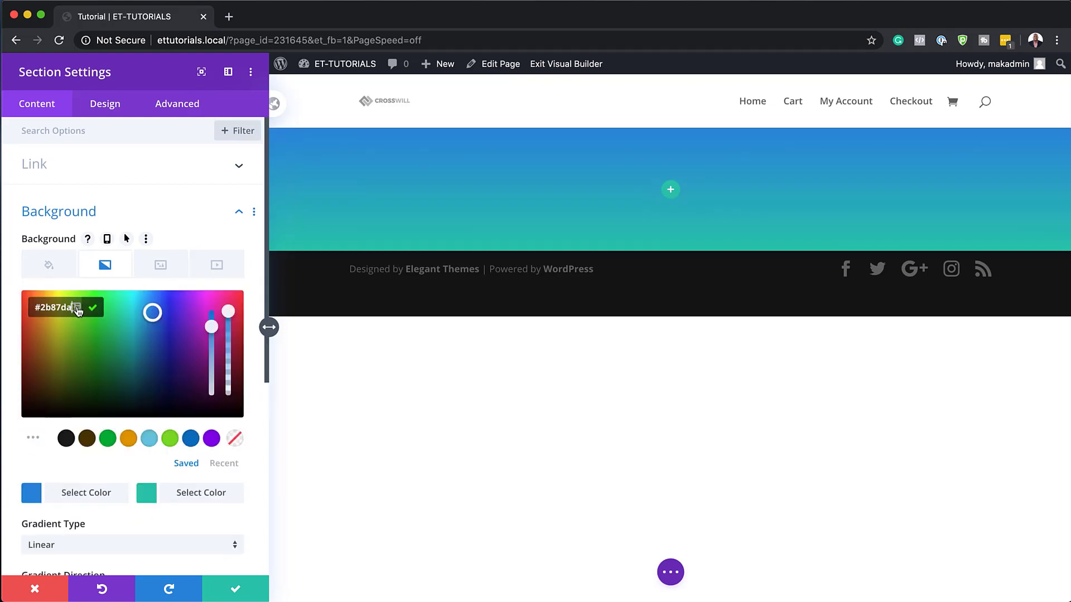
pyautogui.click(56, 308)
pyautogui.write('ff002b')
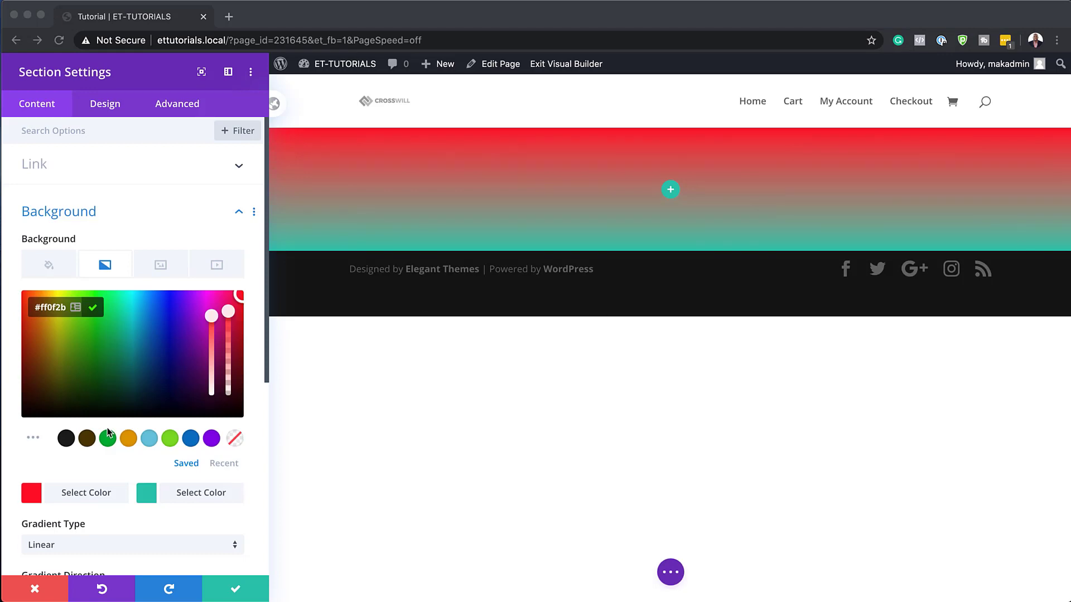
# Step: Set the second colour of the section's background gradient to #c10b1a
pyautogui.click(150, 497)
pyautogui.click(150, 497)
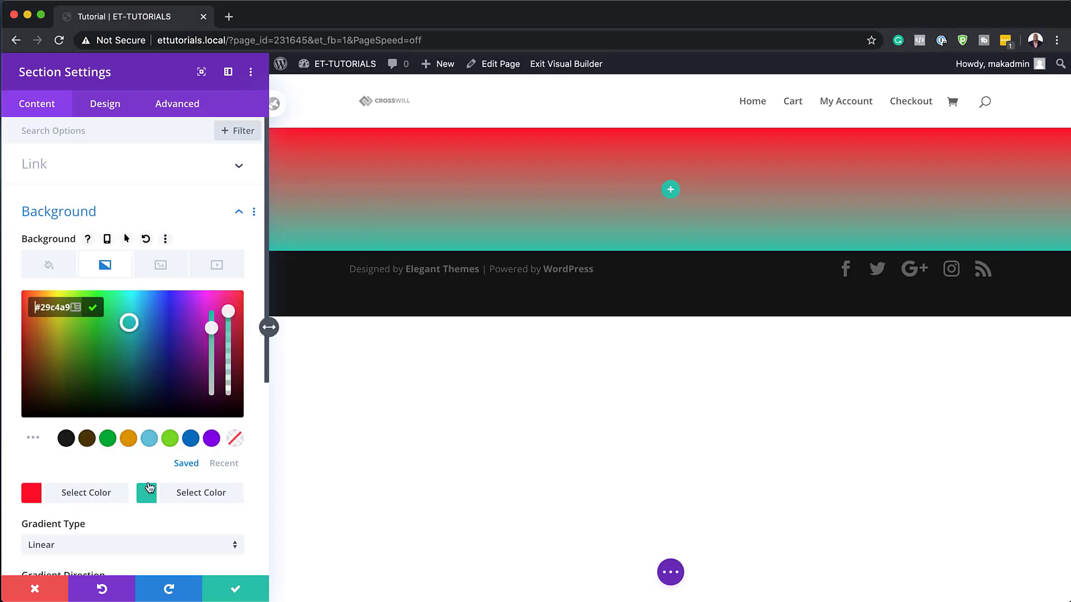
pyautogui.doubleClick(61, 308)
pyautogui.write('c10b1a')
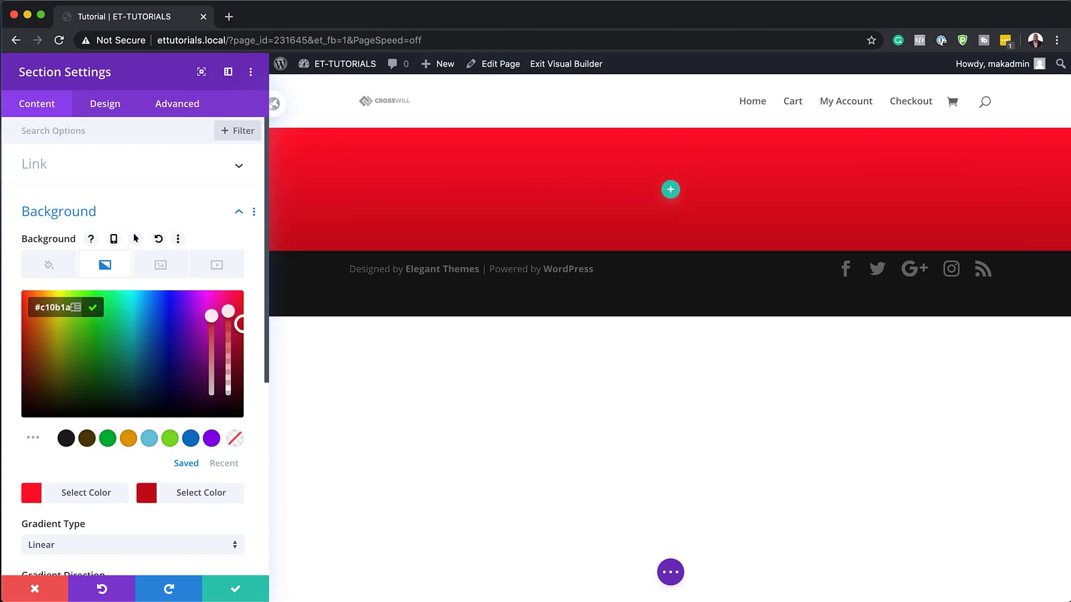
# Step: Set the direction of the section's background gradient to 63deg
pyautogui.scroll(-3, 208, 478)
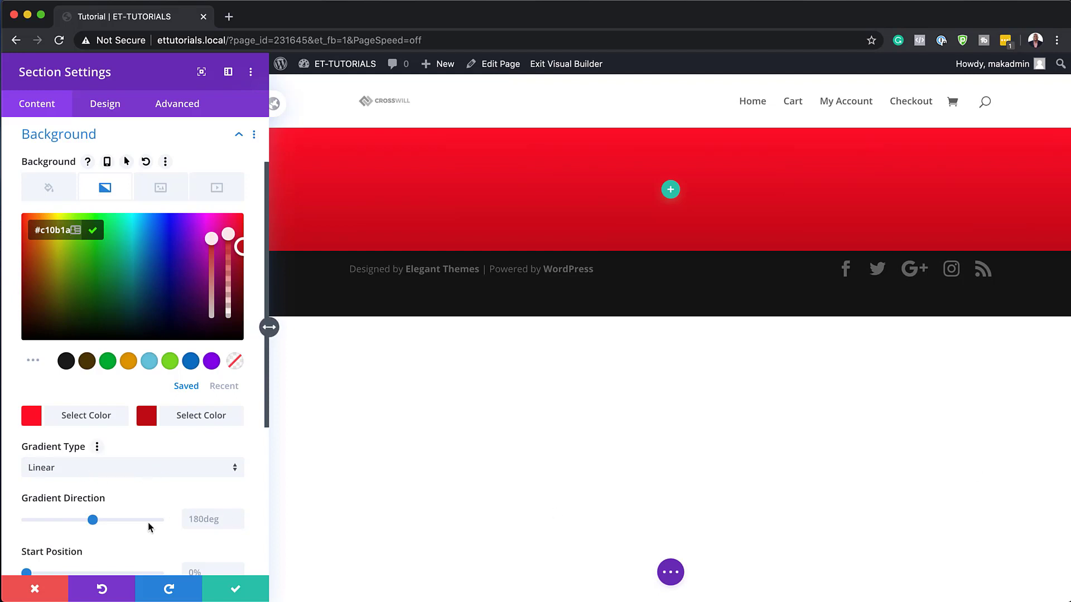
pyautogui.scroll(-1, 149, 522)
pyautogui.click(199, 485)
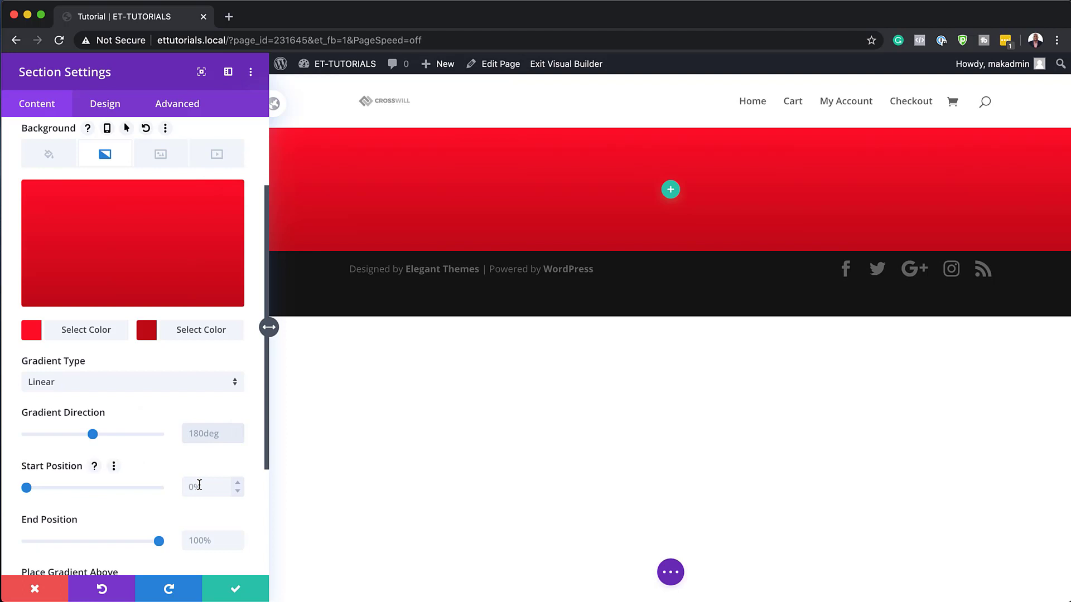
pyautogui.write('63deg')
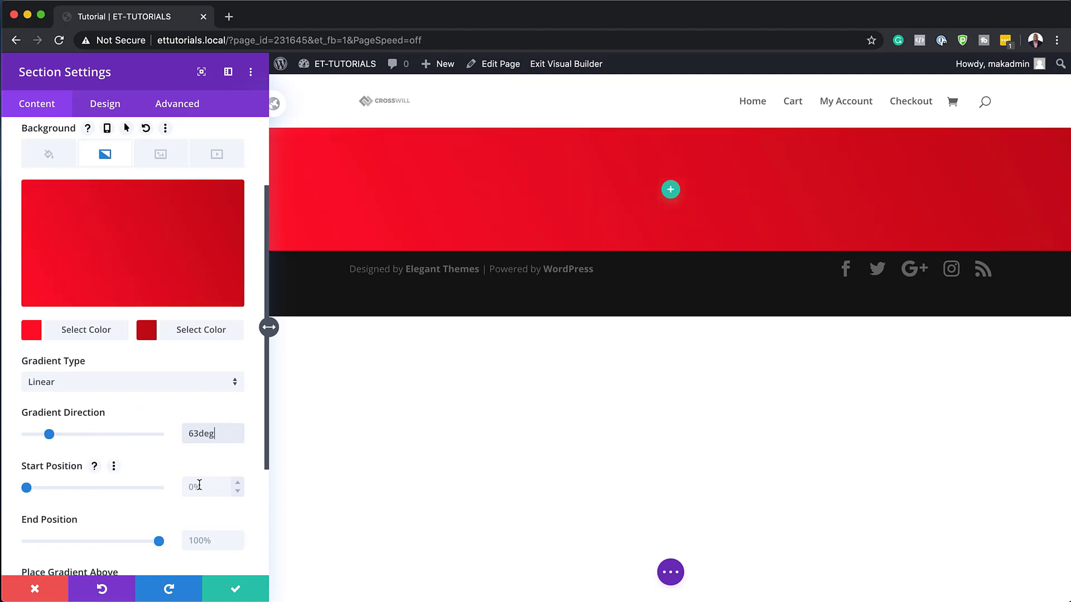
pyautogui.press('super+Tab')
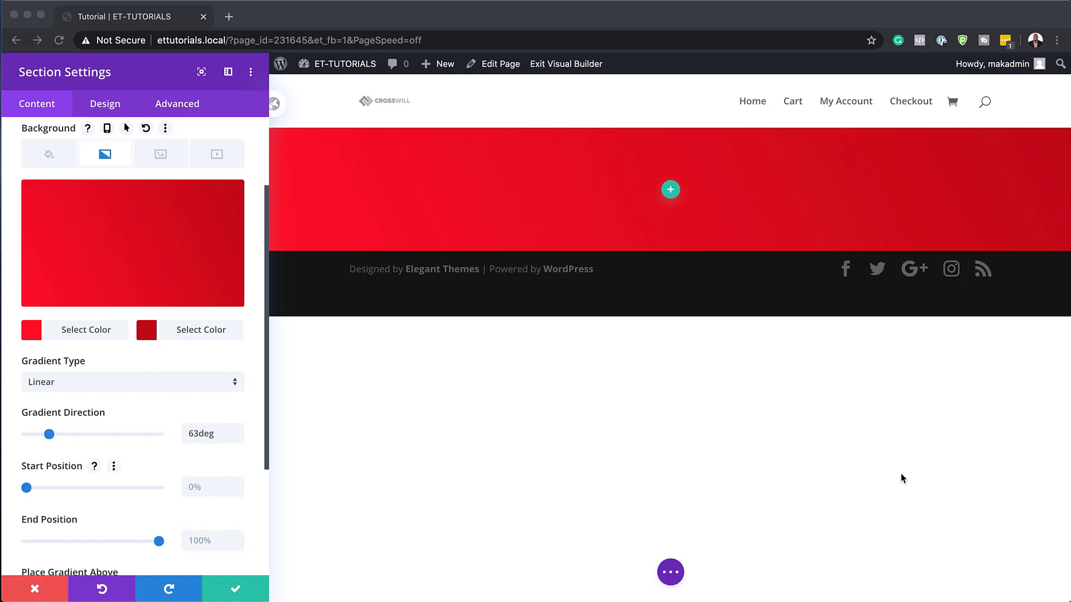
# Step: Set the section's top padding to 7vw and link the bottom padding to the same value
pyautogui.click(110, 107)
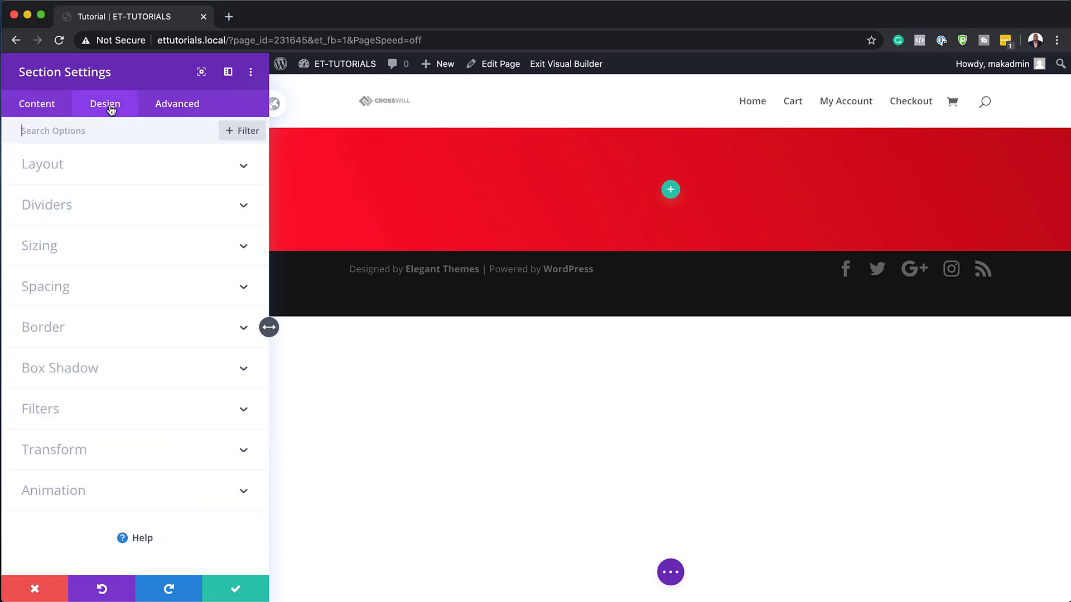
pyautogui.click(66, 288)
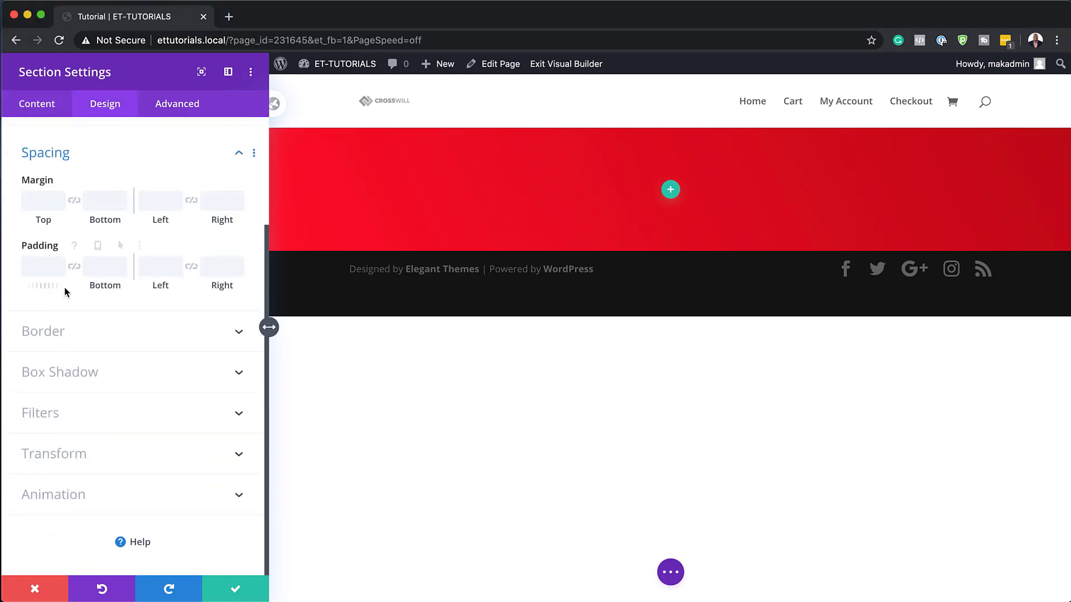
pyautogui.click(38, 266)
pyautogui.write('7px')
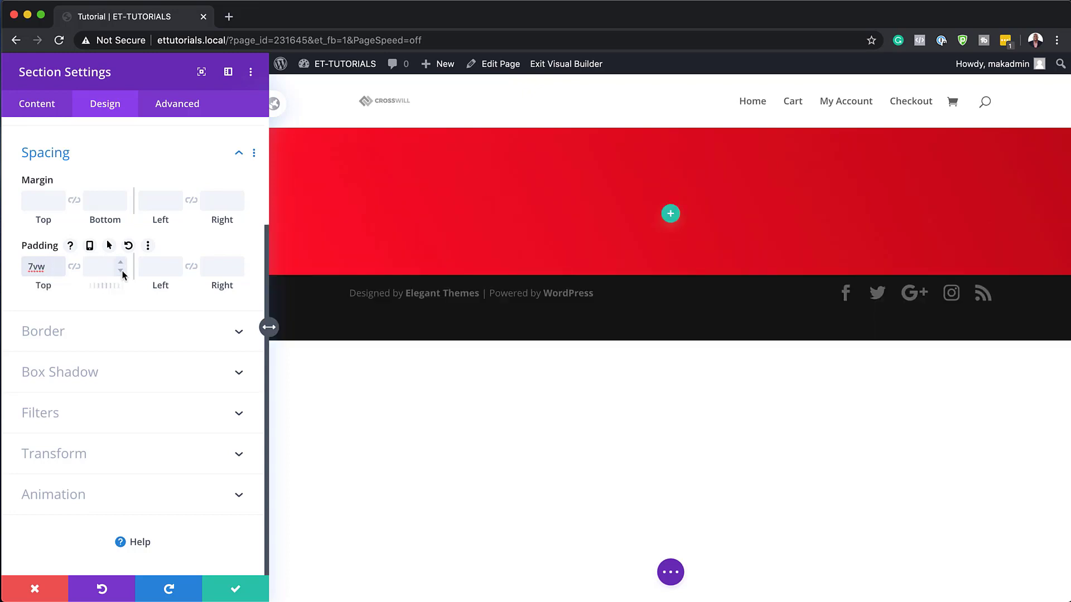
pyautogui.click(74, 268)
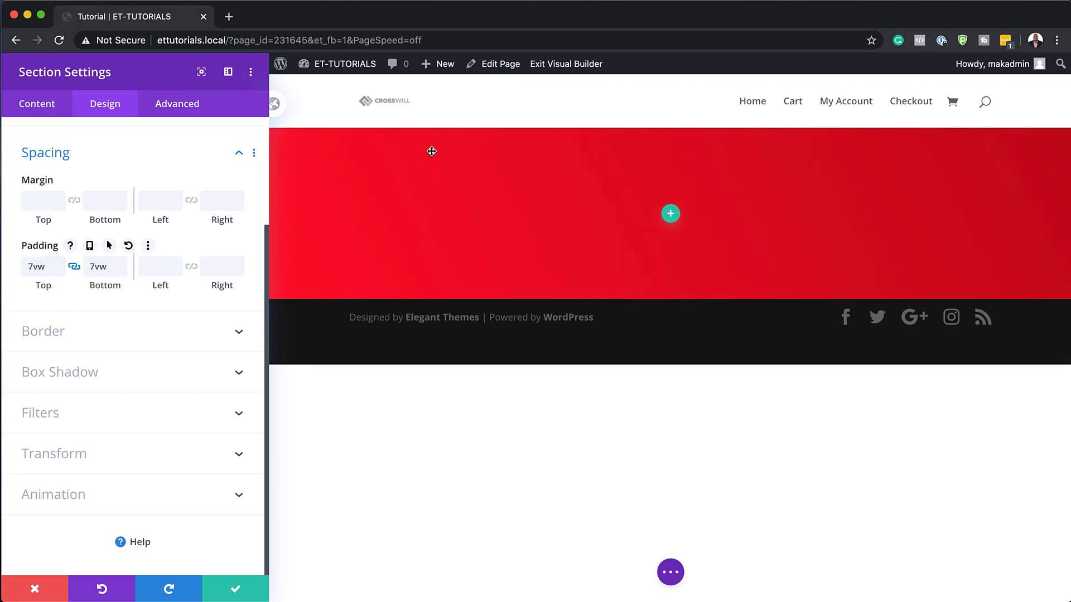
# Step: Enable responsive values for the section's padding and set the tablet top and bottom padding to 20vw
pyautogui.click(92, 249)
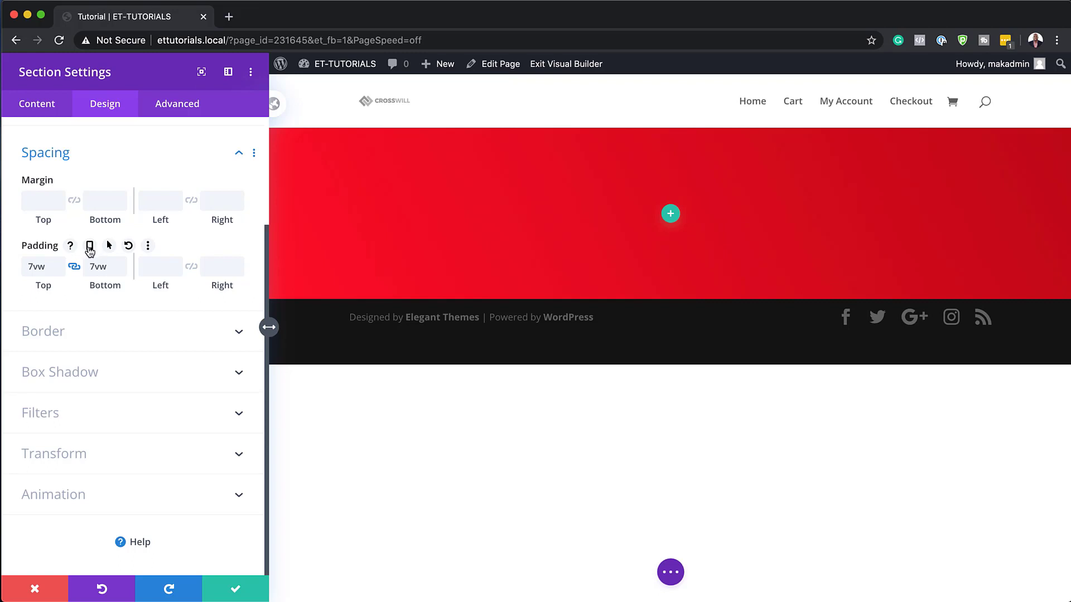
pyautogui.click(89, 246)
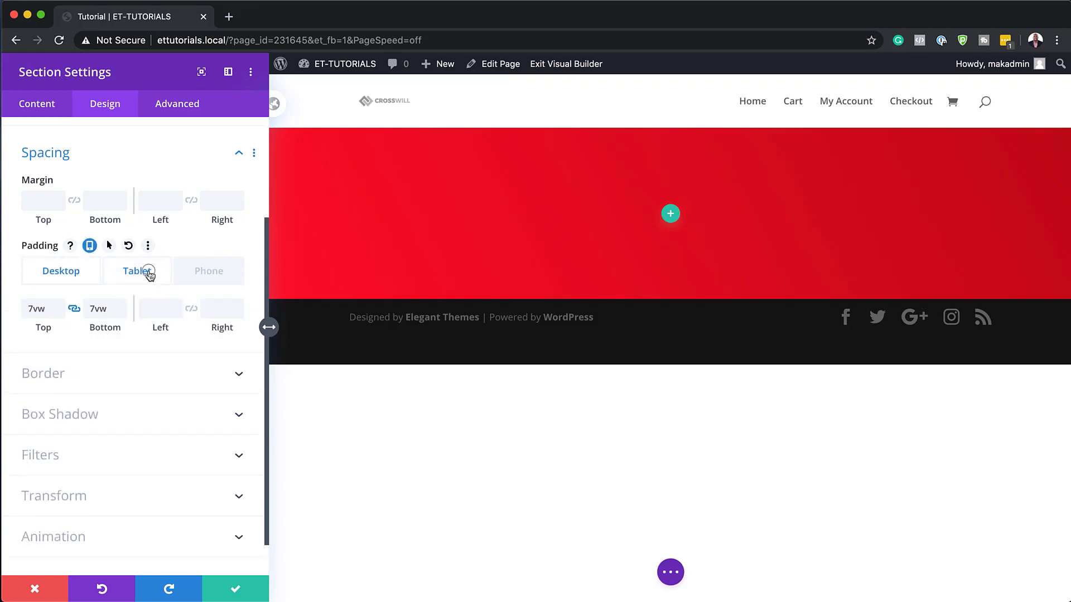
pyautogui.click(147, 272)
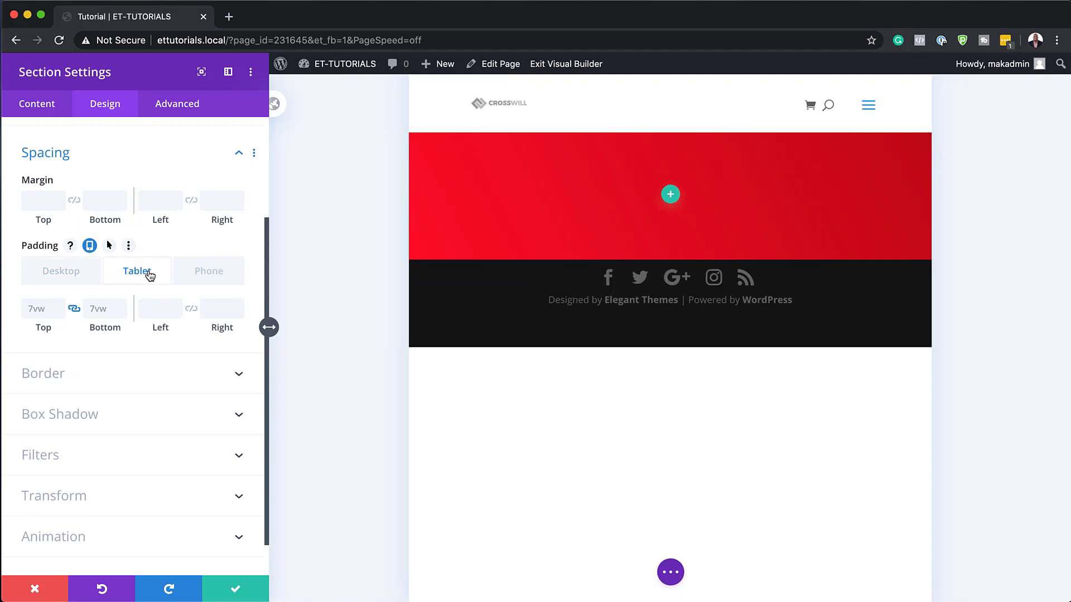
pyautogui.click(29, 308)
pyautogui.write('20vw')
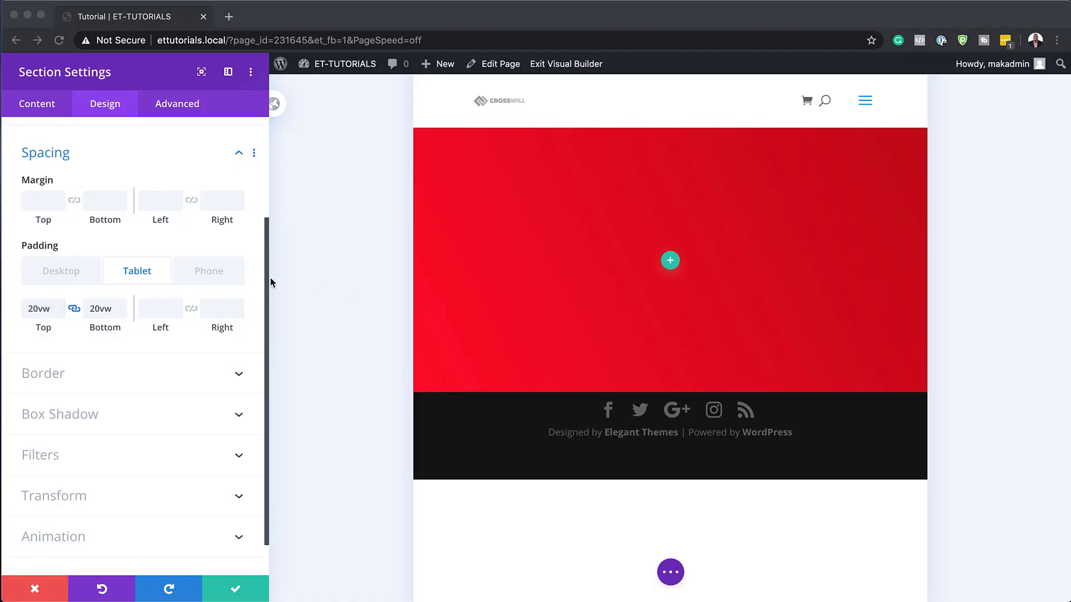
# Step: Raise the section's phone top and bottom padding to 25vw and return to the desktop values
pyautogui.click(215, 274)
pyautogui.click(215, 273)
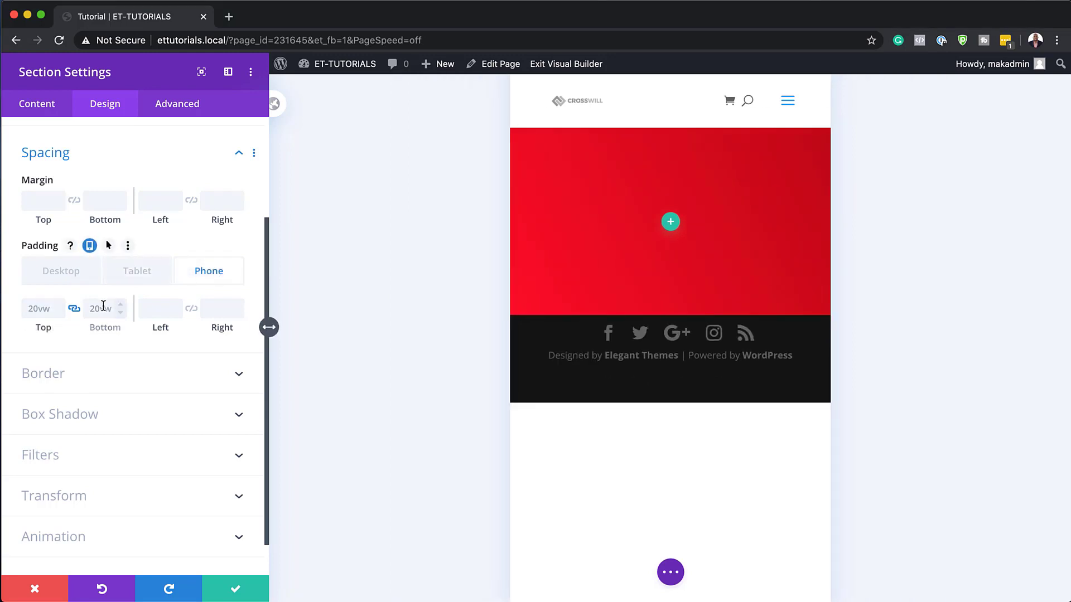
pyautogui.click(121, 306)
pyautogui.click(121, 306)
pyautogui.click(121, 305)
pyautogui.click(121, 306)
pyautogui.click(121, 306)
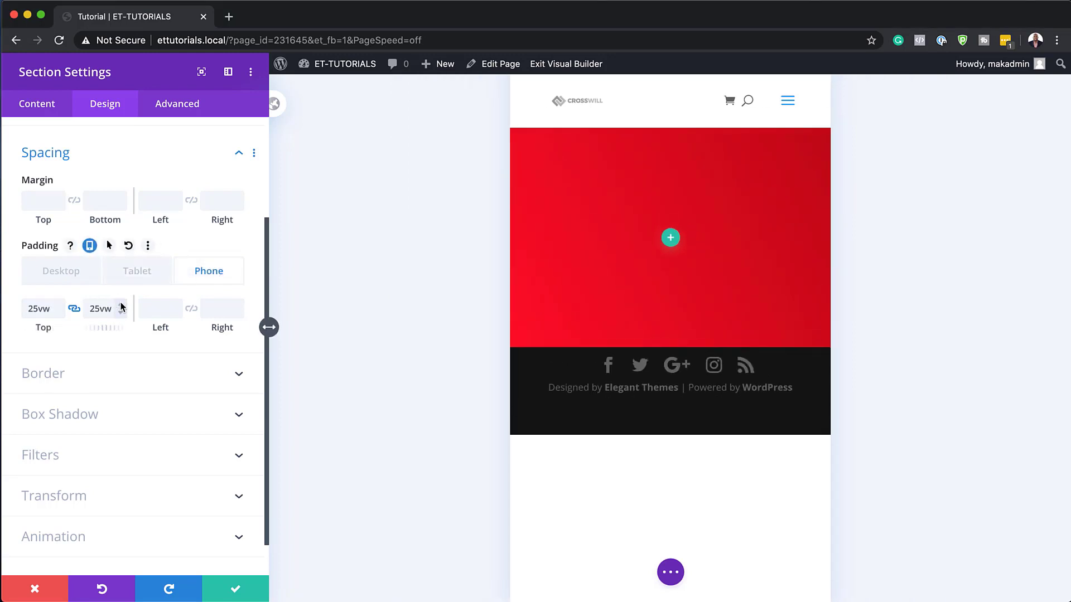
pyautogui.click(63, 275)
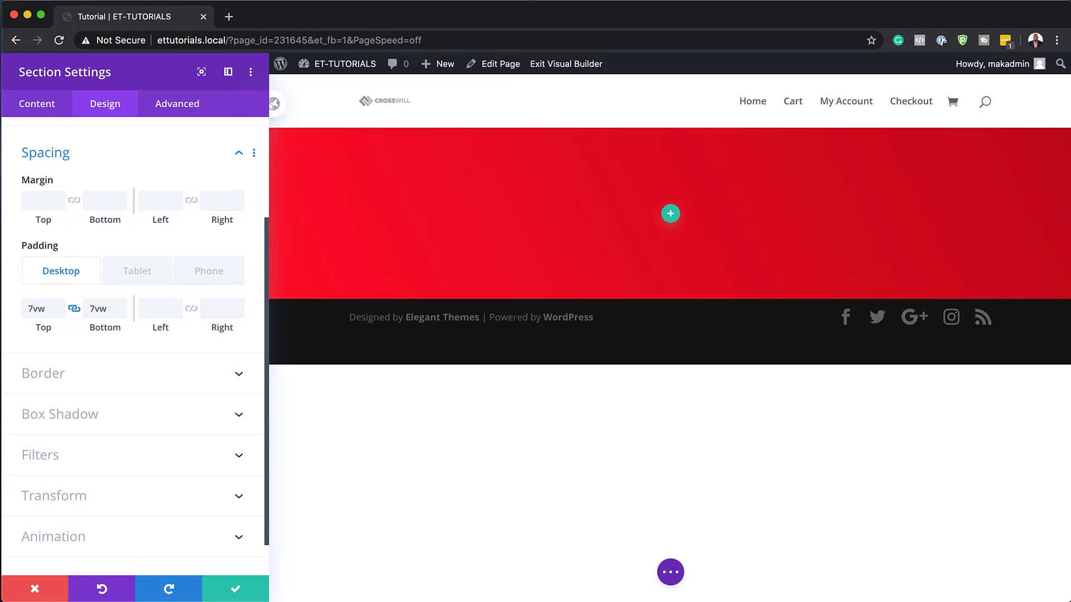
# Step: Set the section's border width to 2px on all sides
pyautogui.scroll(-2, 109, 346)
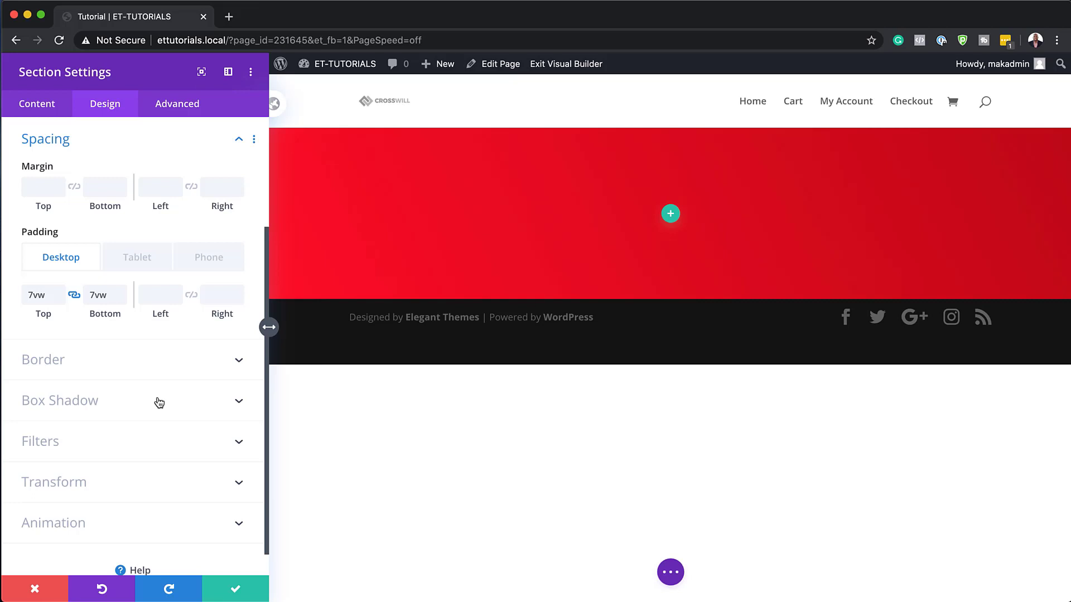
pyautogui.click(109, 347)
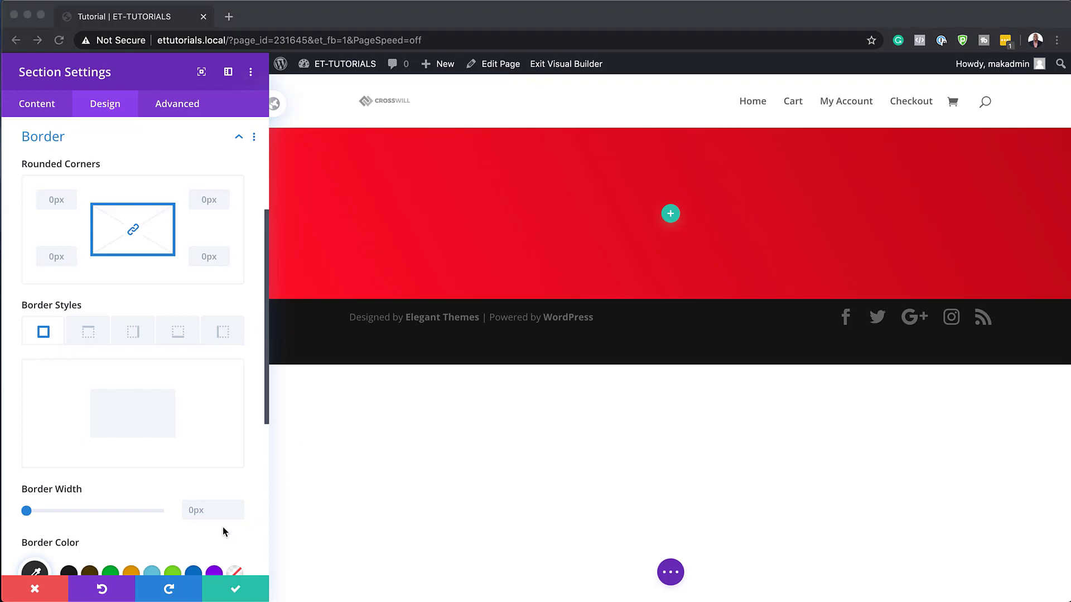
pyautogui.click(201, 511)
pyautogui.write('2vw')
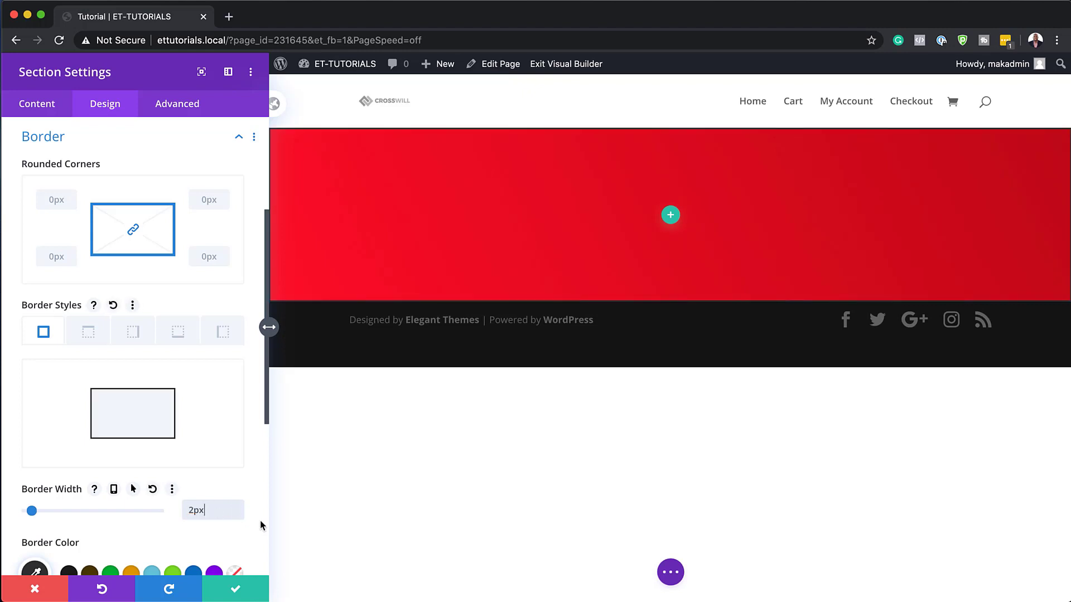
# Step: Remove the section's bottom border by setting only its width to 0px
pyautogui.click(179, 333)
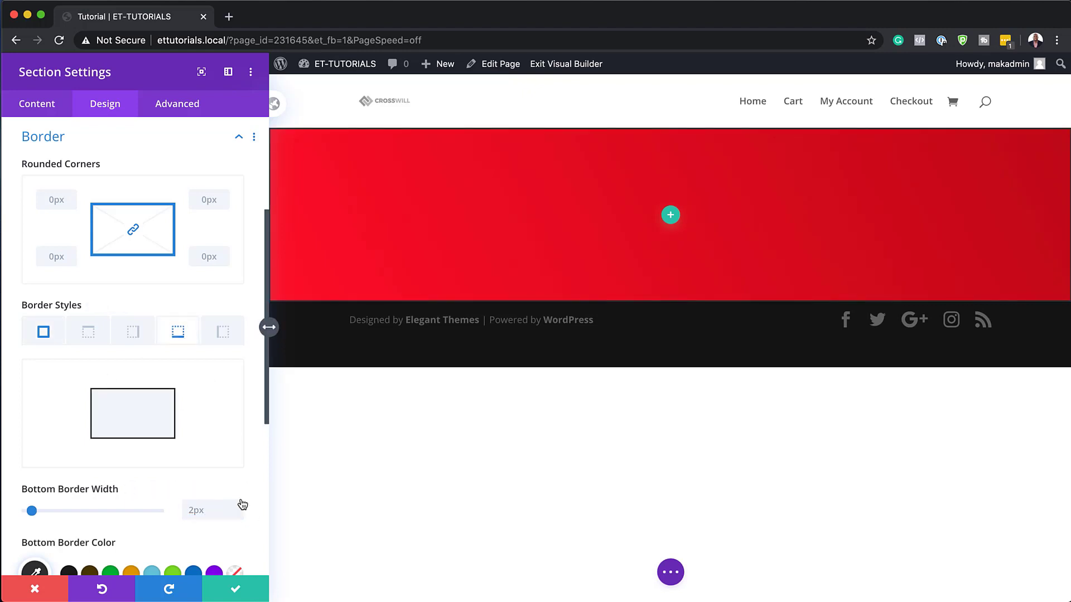
pyautogui.click(202, 511)
pyautogui.write('0')
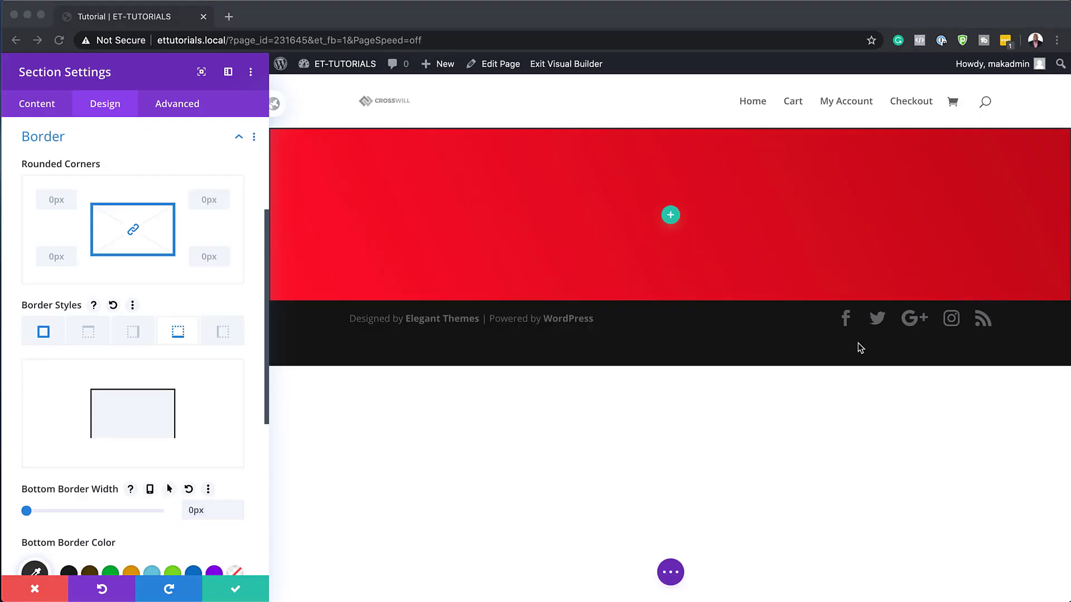
# Step: Set the section's bottom border color to #ffffff
pyautogui.scroll(-5, 148, 427)
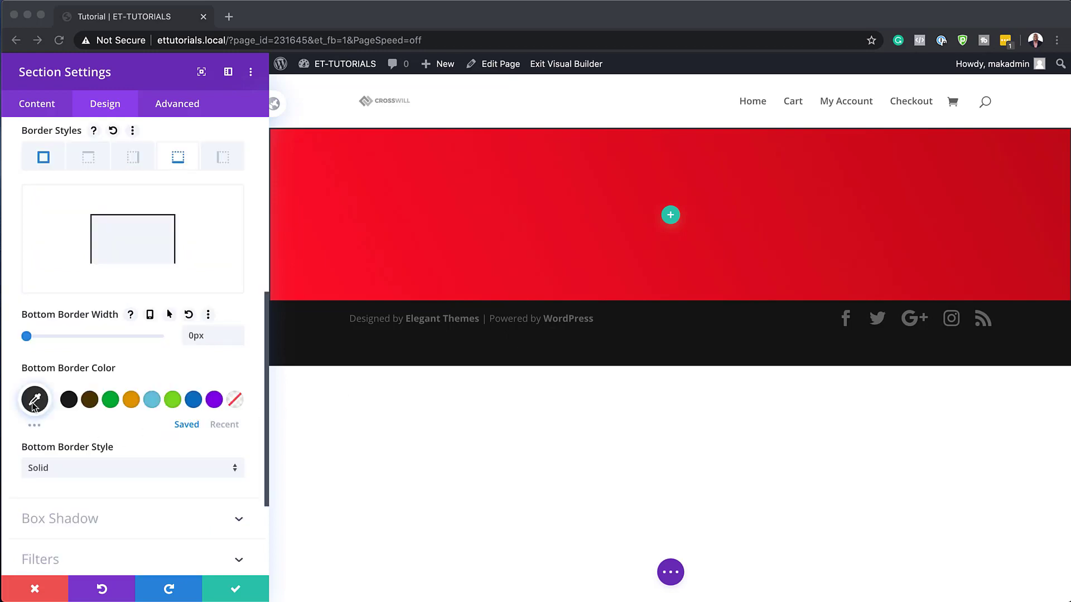
pyautogui.click(34, 401)
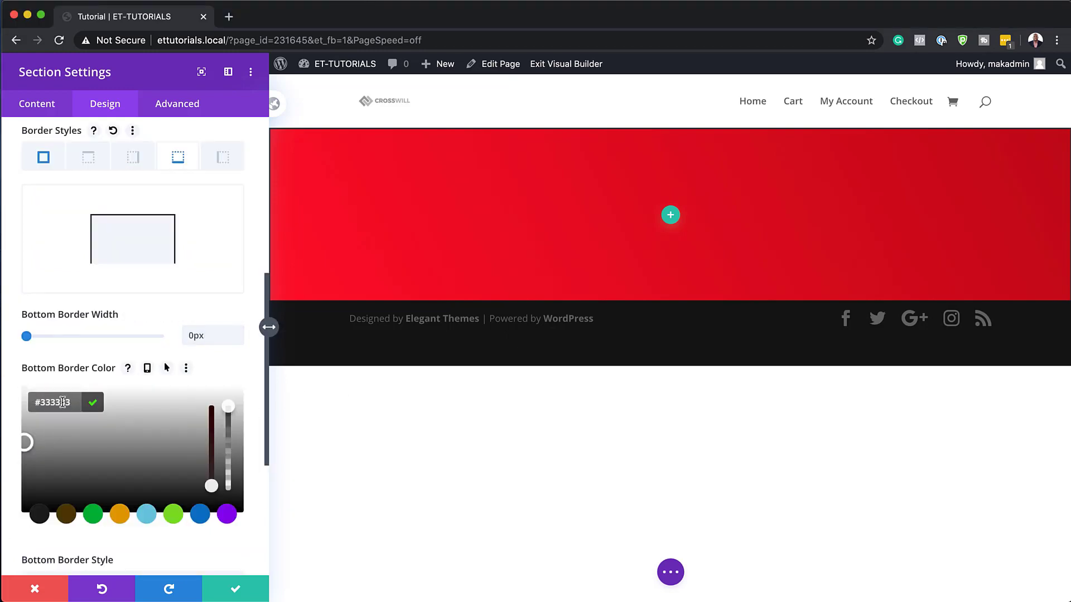
pyautogui.write('#ffffff')
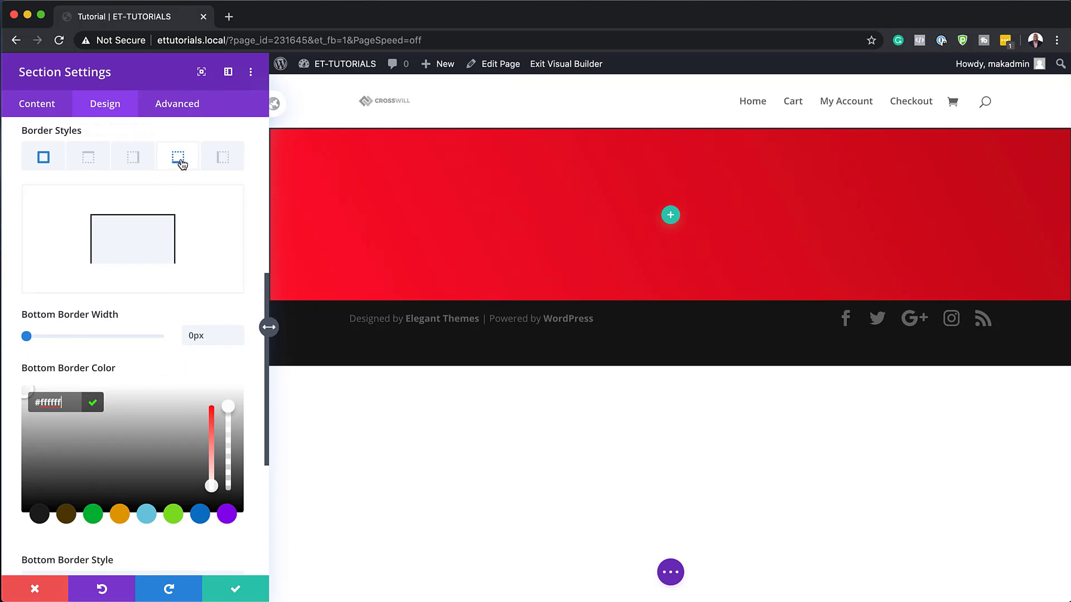
# Step: Set the section's border color for all sides to #ffffff and save the section settings
pyautogui.click(47, 163)
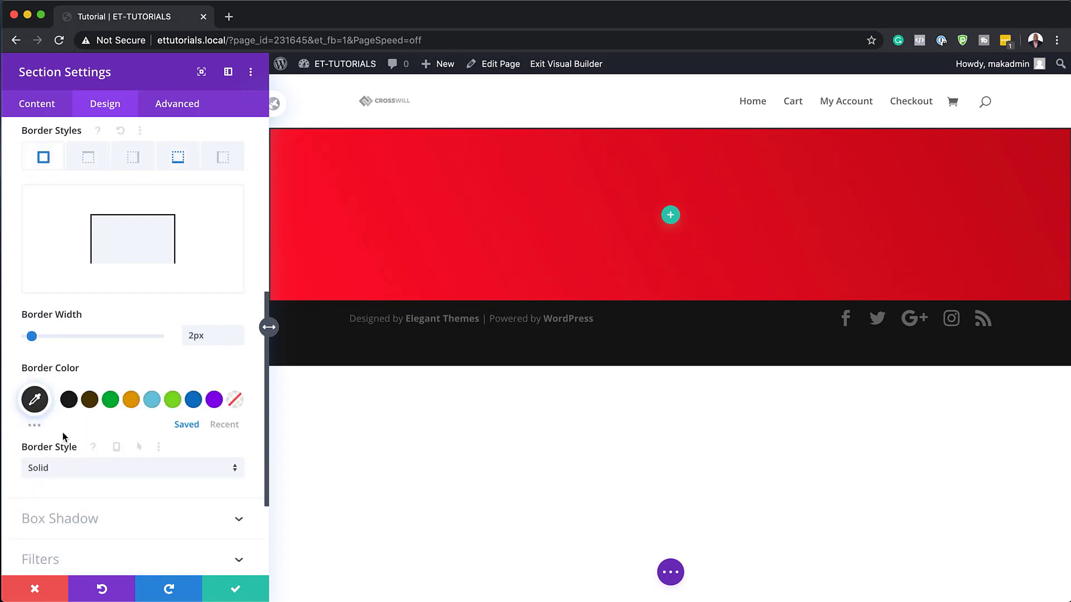
pyautogui.click(34, 399)
pyautogui.click(51, 402)
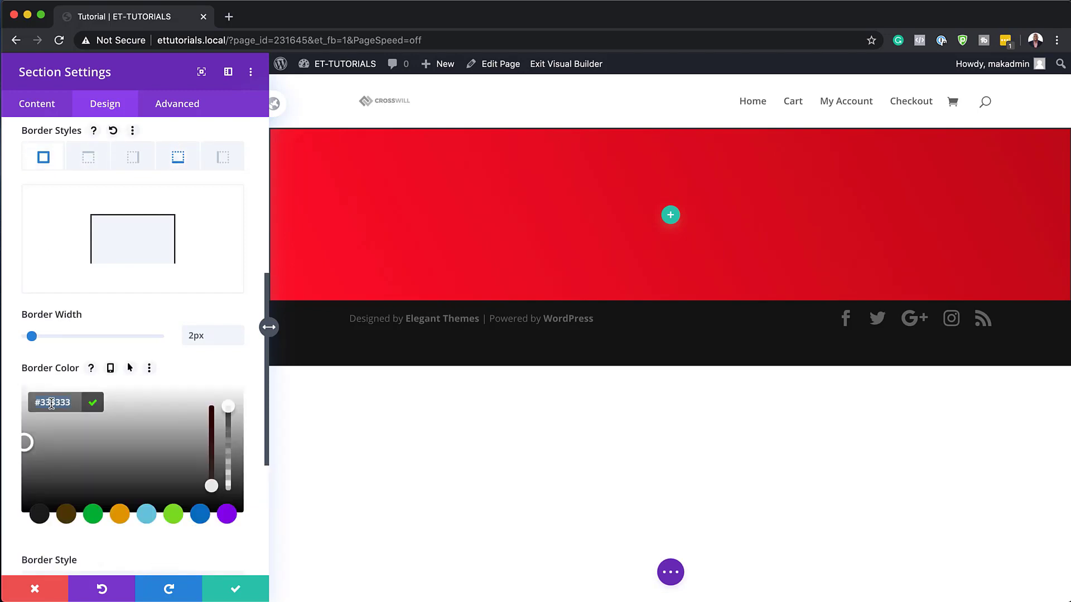
pyautogui.write('#ffffff')
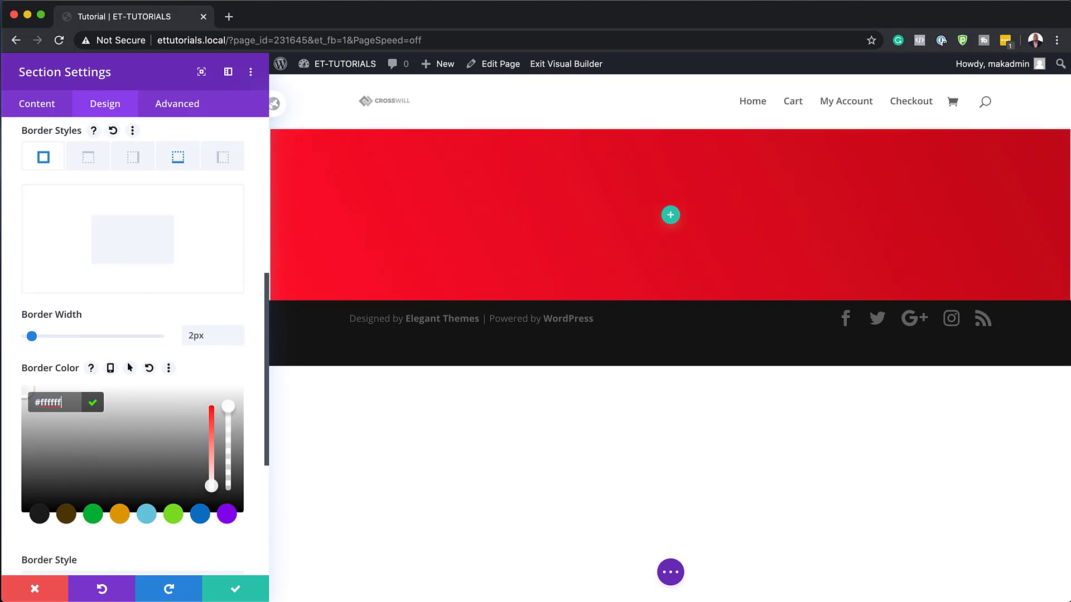
pyautogui.click(239, 591)
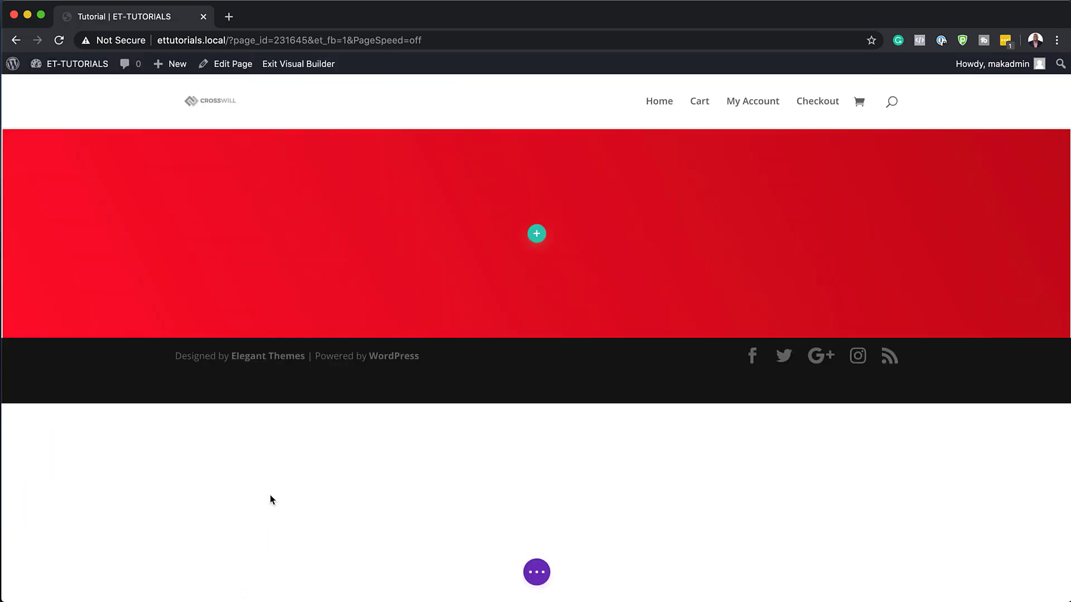
# Step: Insert a single-column row into the red section without choosing a module for it
pyautogui.click(538, 237)
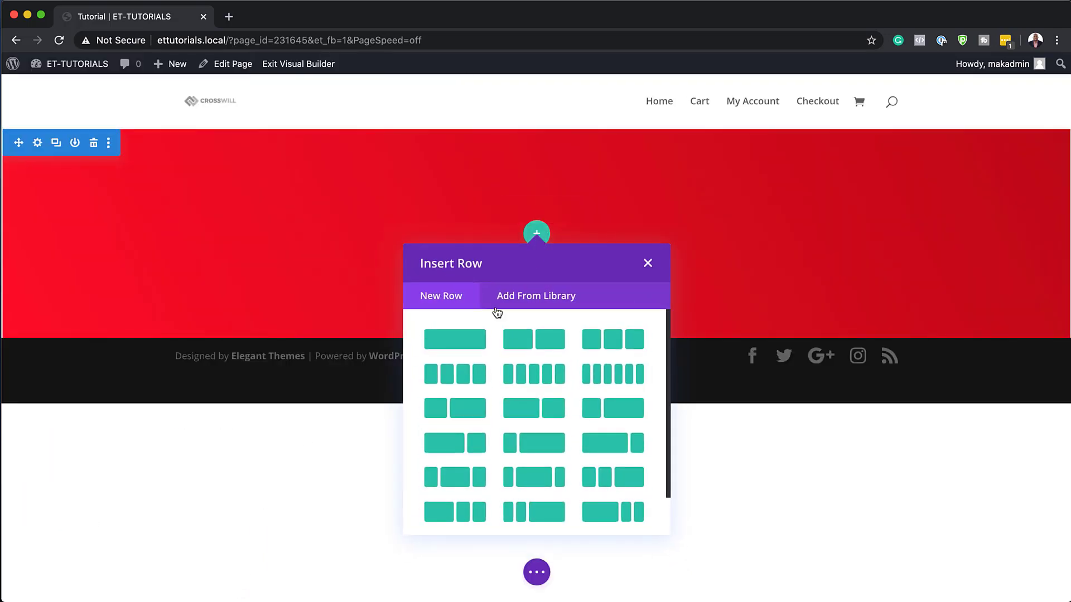
pyautogui.click(471, 341)
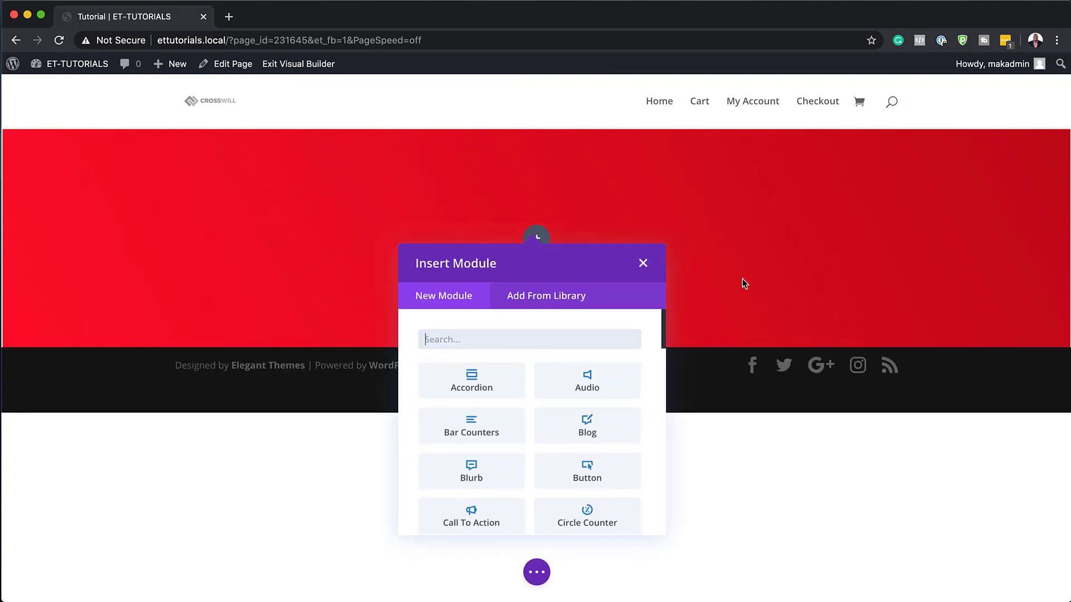
pyautogui.click(643, 265)
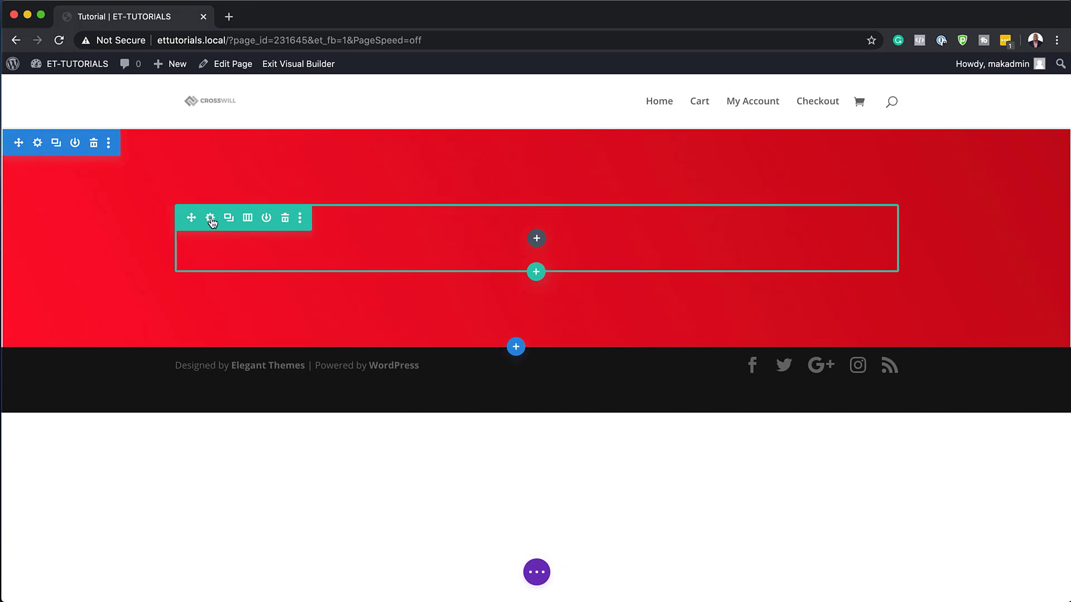
# Step: Set the row's width and max width to 100% and save the row settings
pyautogui.click(211, 218)
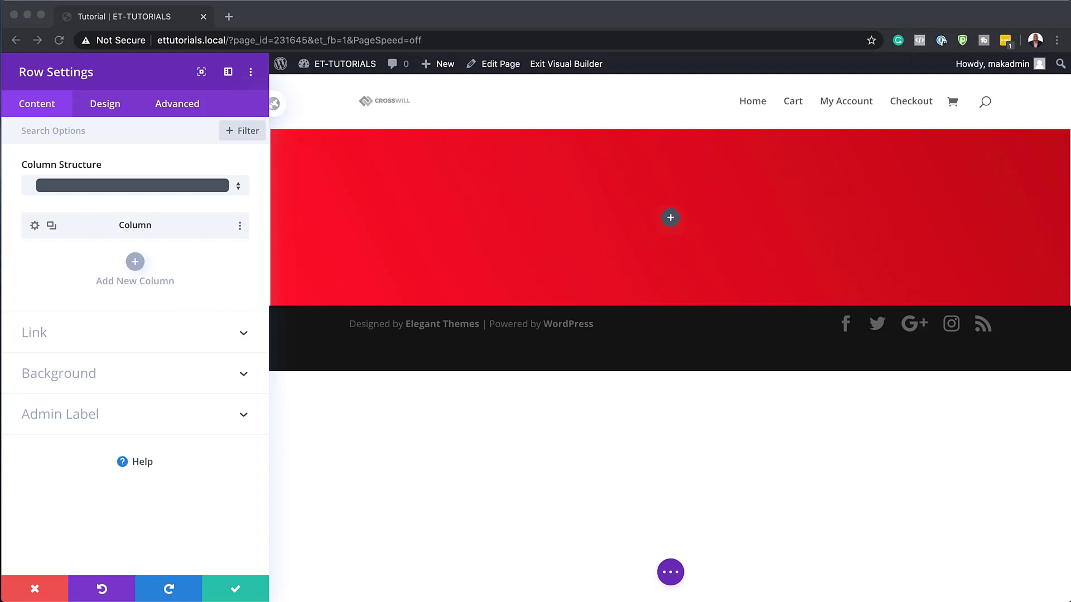
pyautogui.click(109, 109)
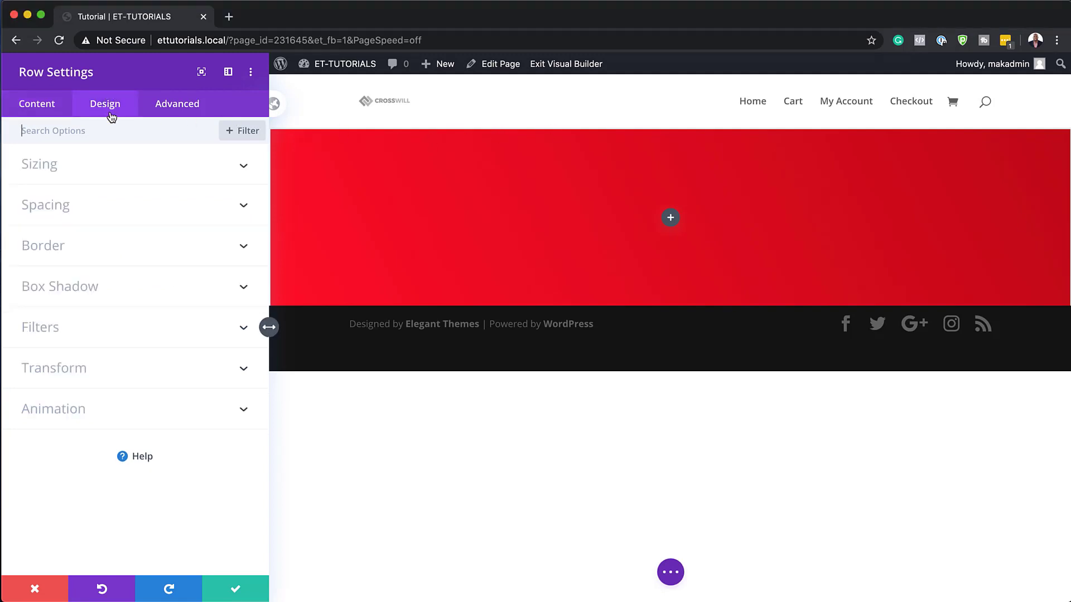
pyautogui.click(112, 171)
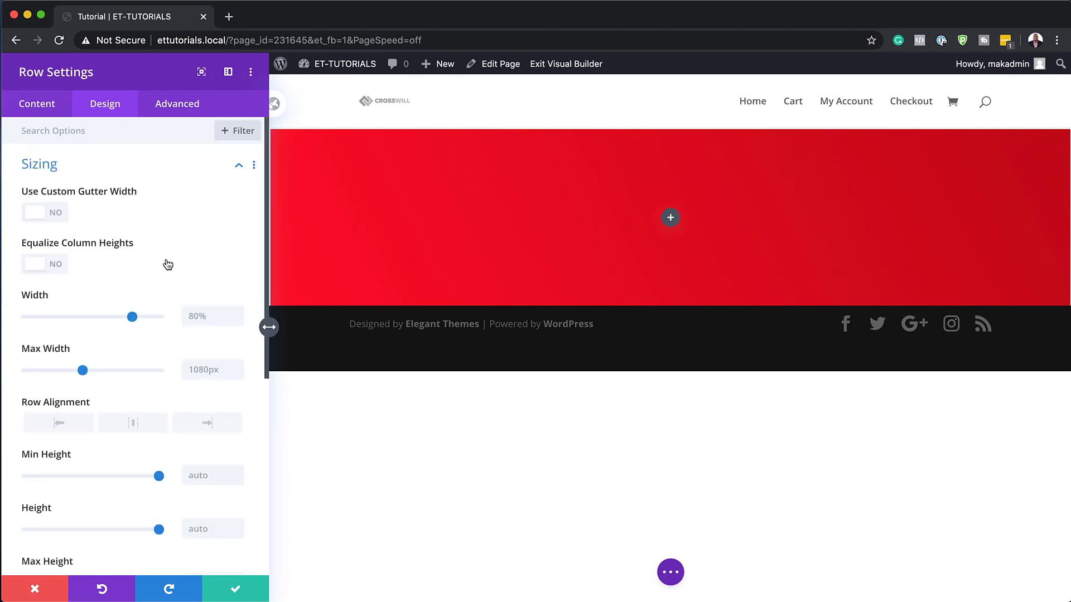
pyautogui.click(221, 317)
pyautogui.write('100%')
pyautogui.click(203, 371)
pyautogui.write('100%')
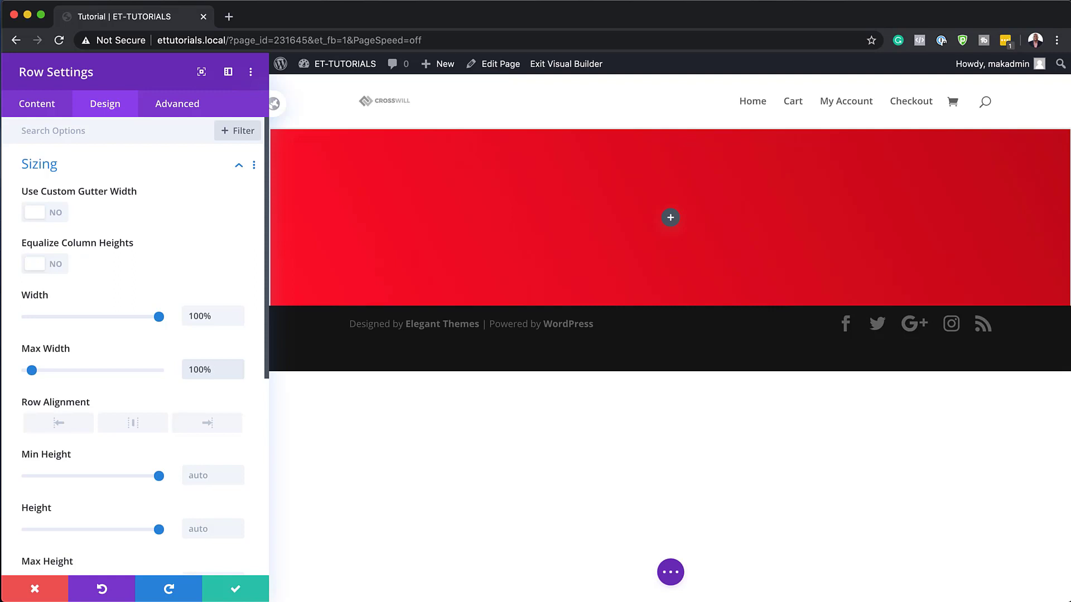
pyautogui.click(237, 590)
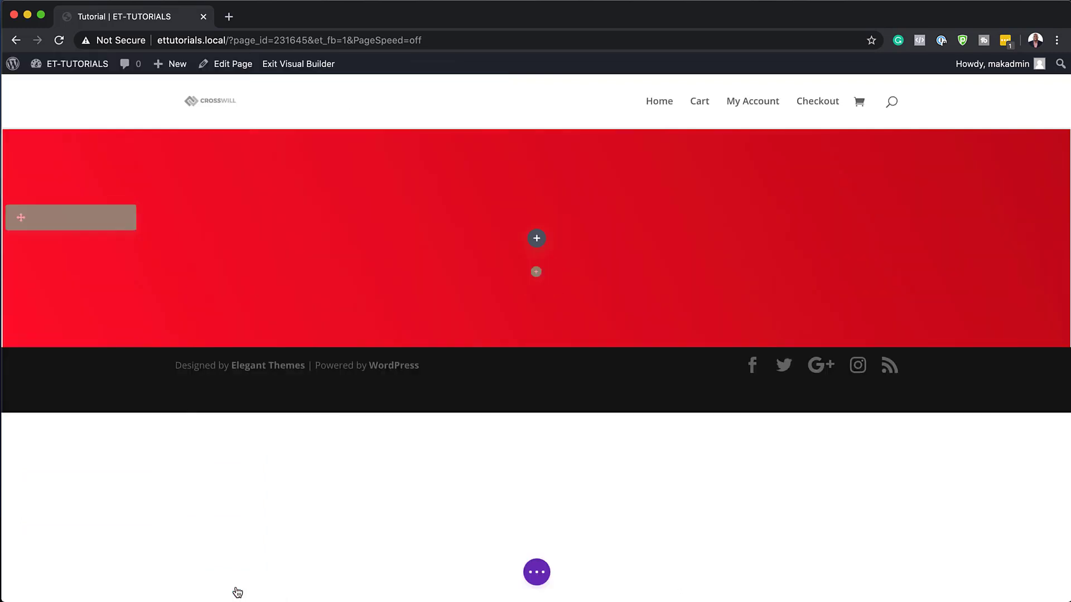
# Step: Add a Text module to the row
pyautogui.click(537, 239)
pyautogui.write('text')
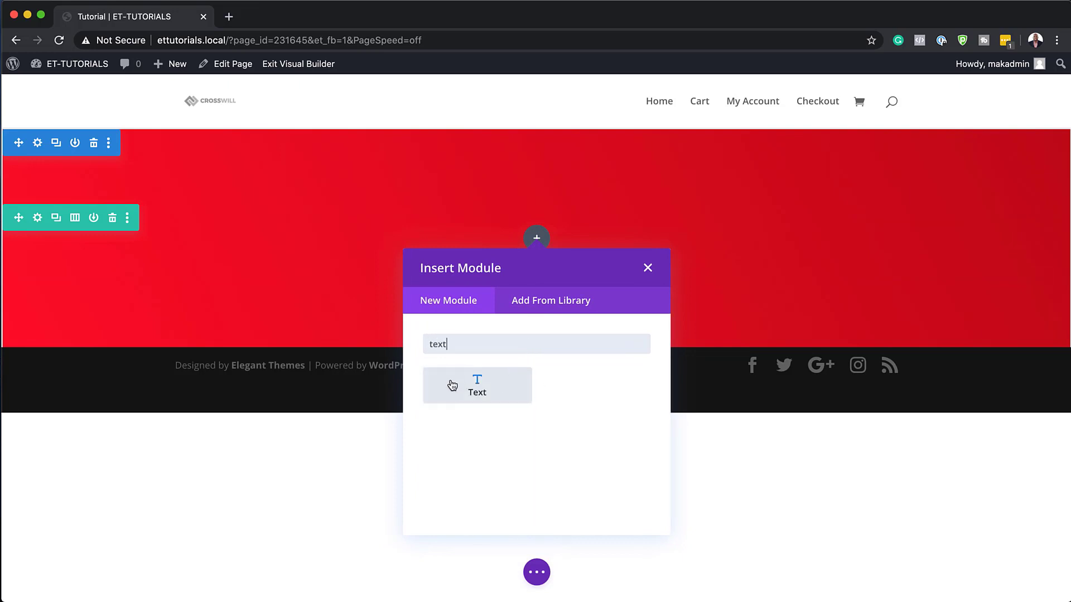
pyautogui.click(451, 385)
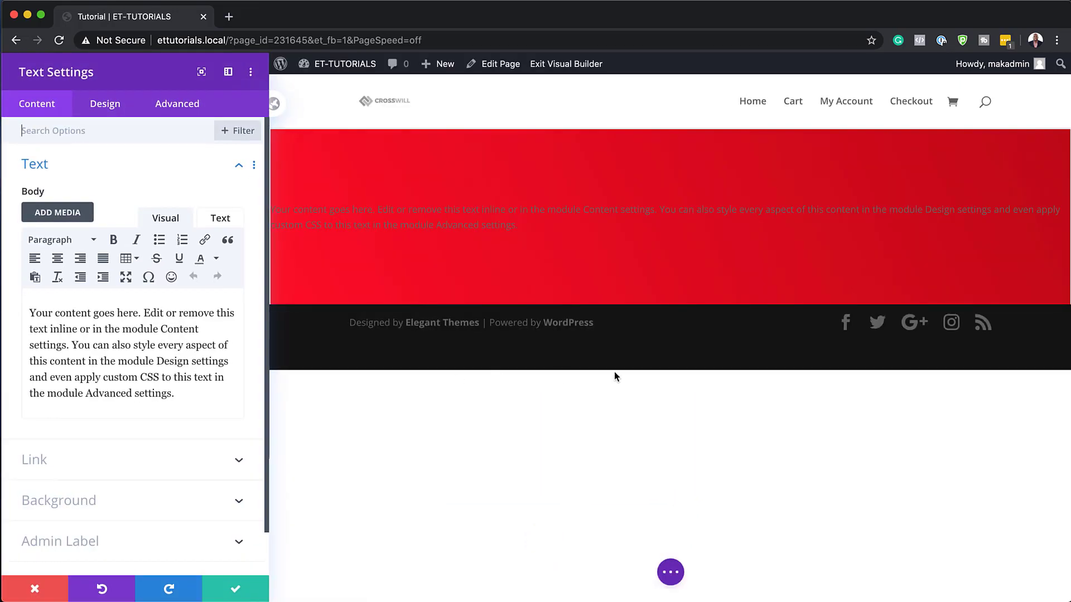
# Step: Replace the module's placeholder body with "Ready to Build Beautiful Websites?" and format it as Heading 1
pyautogui.moveTo(184, 396); pyautogui.dragTo(15, 294)
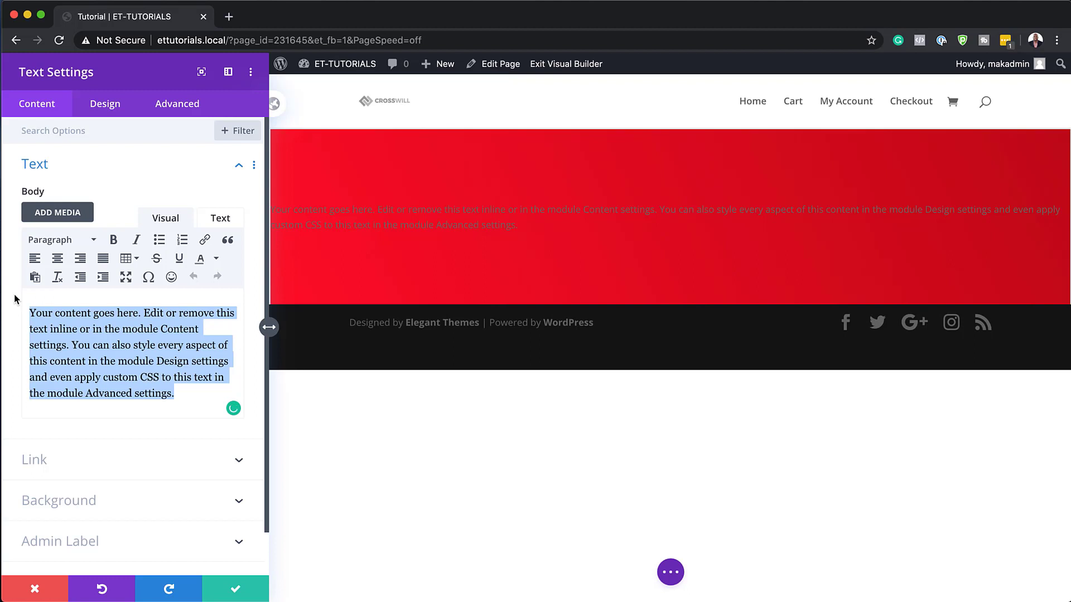
pyautogui.write('Ready to Build Beautiful Websites?')
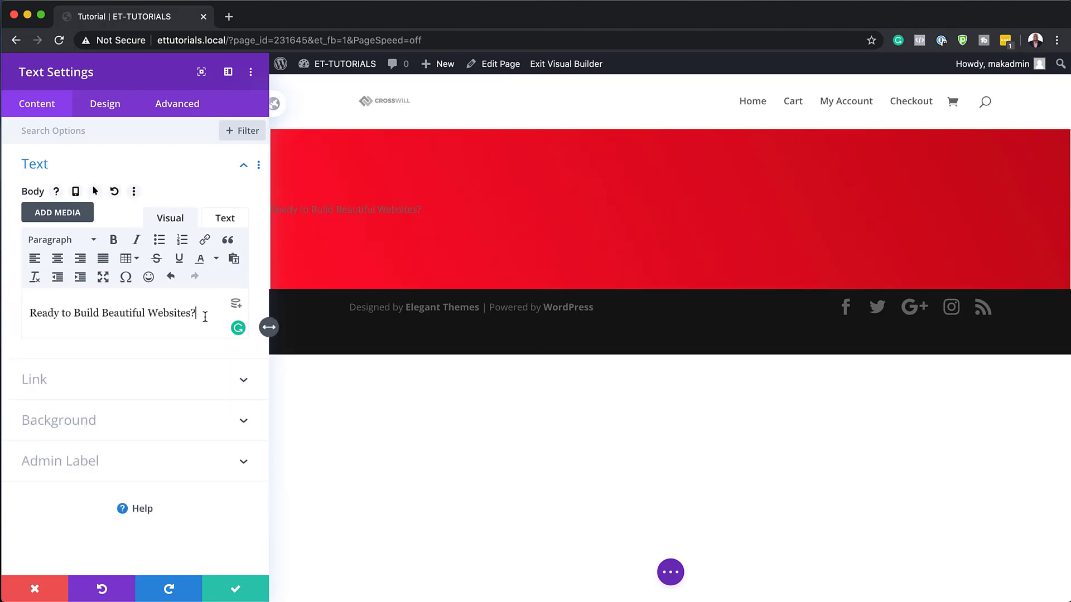
pyautogui.moveTo(202, 313); pyautogui.dragTo(34, 311)
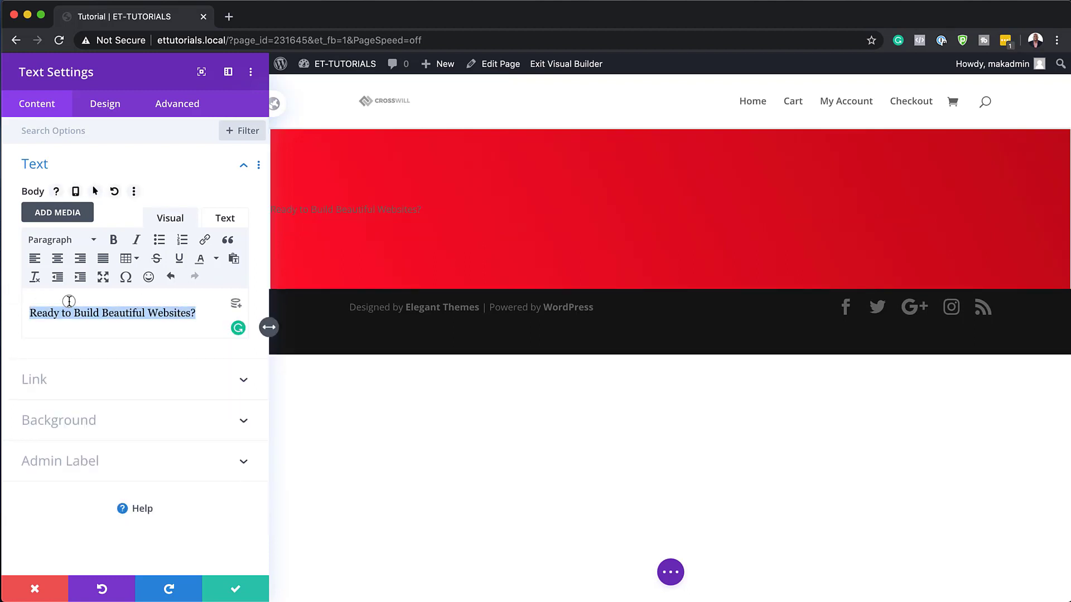
pyautogui.click(64, 240)
pyautogui.click(89, 290)
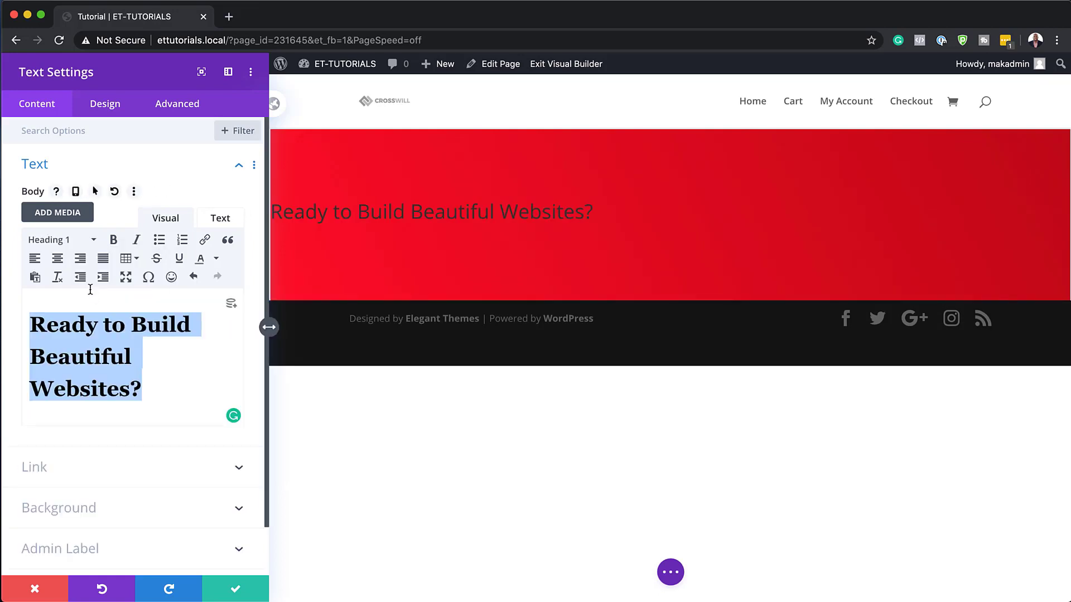
pyautogui.click(165, 355)
# Step: Replace the body's HTML with an h1 holding Ready, to, Build, Beautiful, Websites? in divs with ids word-1 to word-5 and class display-state
pyautogui.click(222, 222)
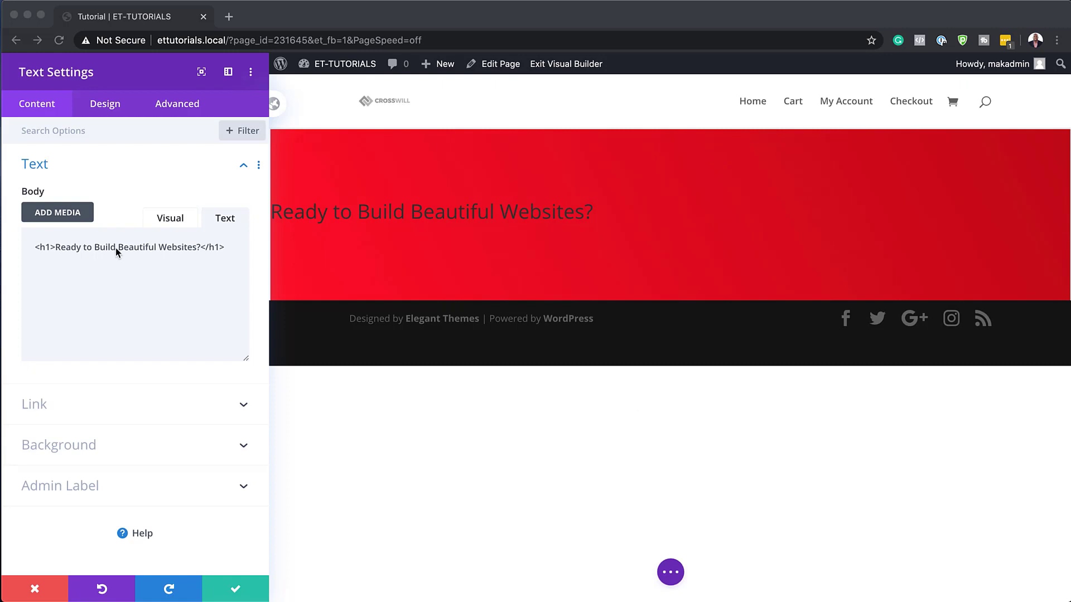
pyautogui.click(229, 248)
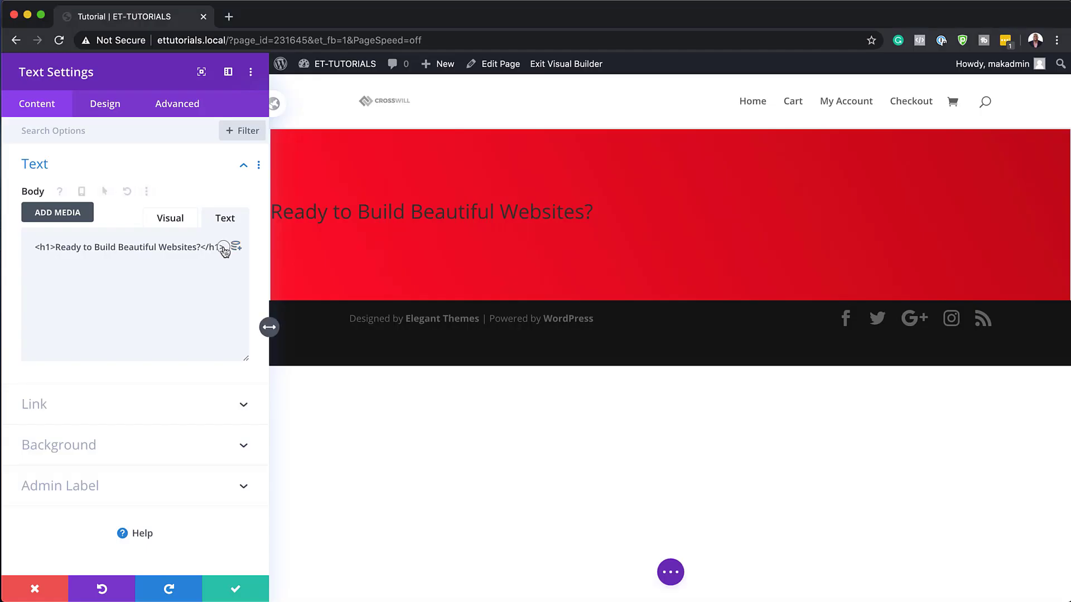
pyautogui.moveTo(222, 246); pyautogui.dragTo(2, 243)
pyautogui.press('BackSpace')
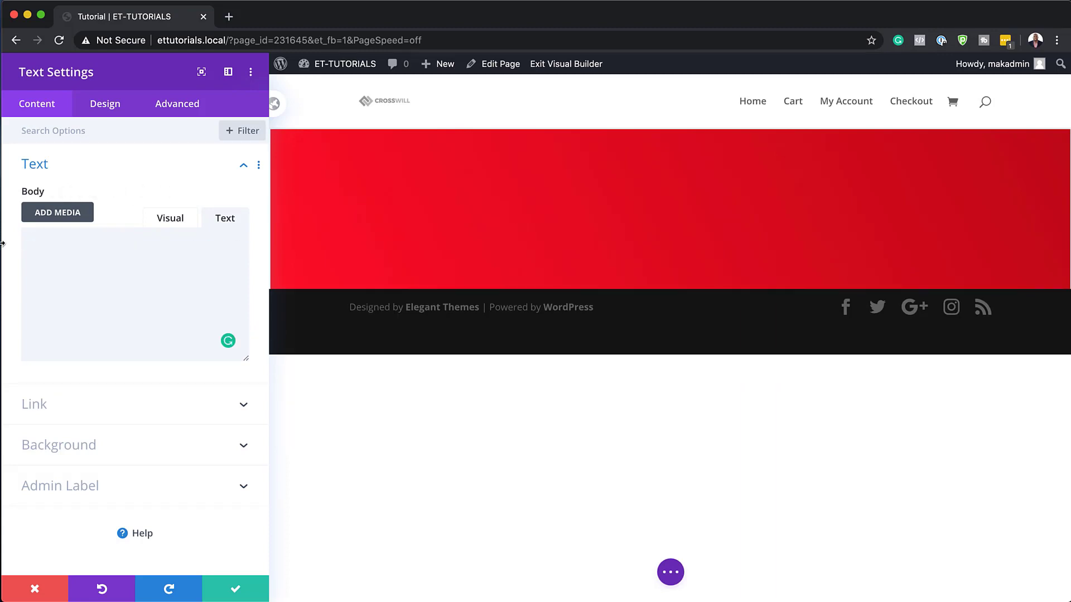
pyautogui.write('<h1><div id="word-1" class="display-state">Ready</div> <div id="word-2" class="display-state">to</div> <div id="word-3" class="display-state">Build</div> <div id="word-4" class="display-state">Beautiful</div> <div id="word-5" class="display-state">Websites?</div></h1>')
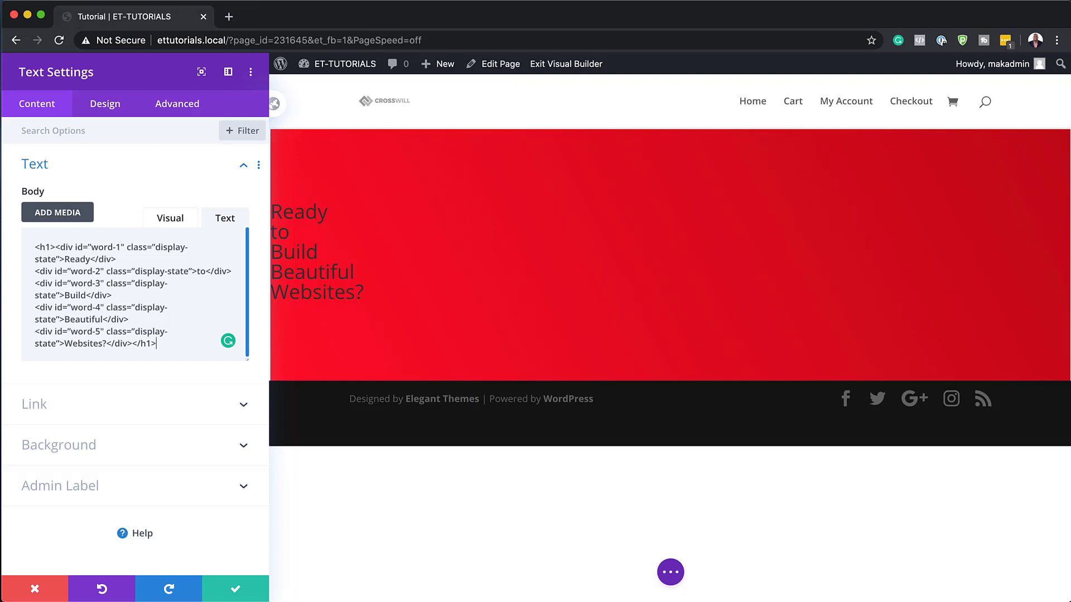
# Step: Set the H1 heading font to Work Sans with Medium weight
pyautogui.click(103, 106)
pyautogui.click(67, 207)
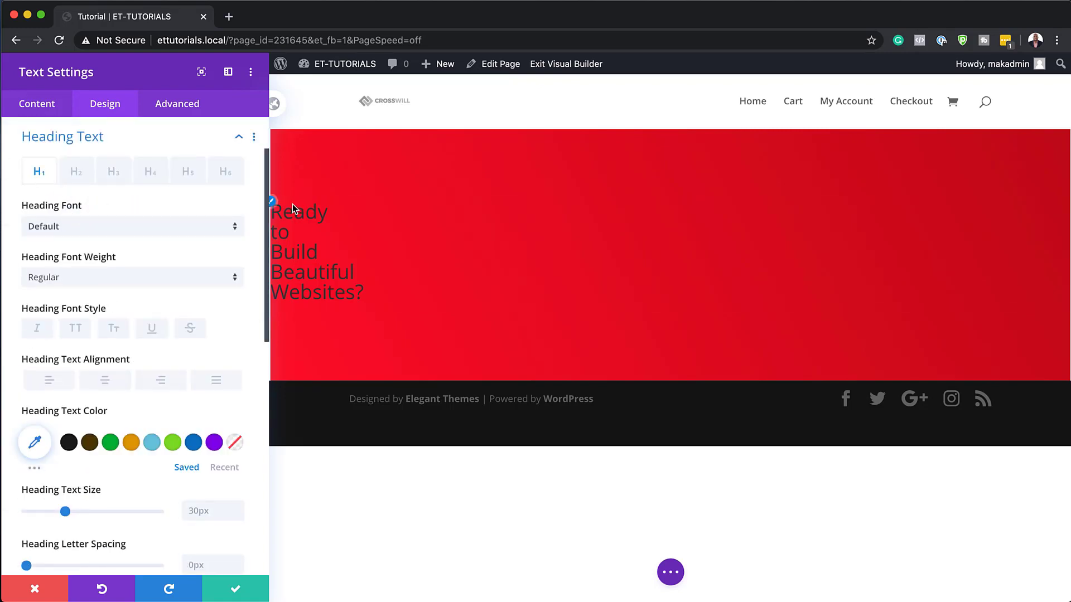
pyautogui.click(96, 231)
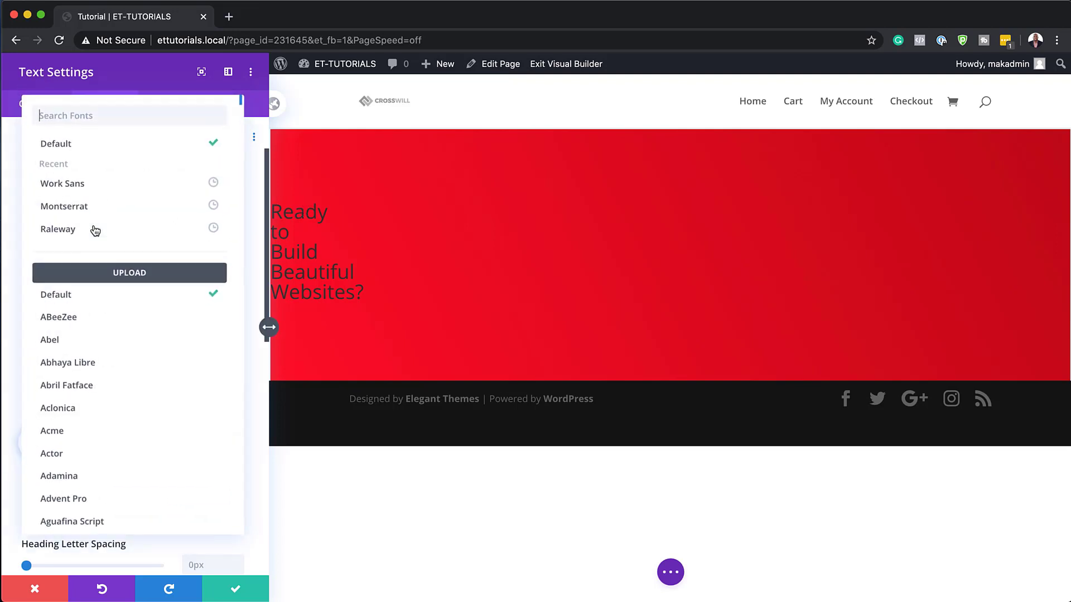
pyautogui.click(93, 190)
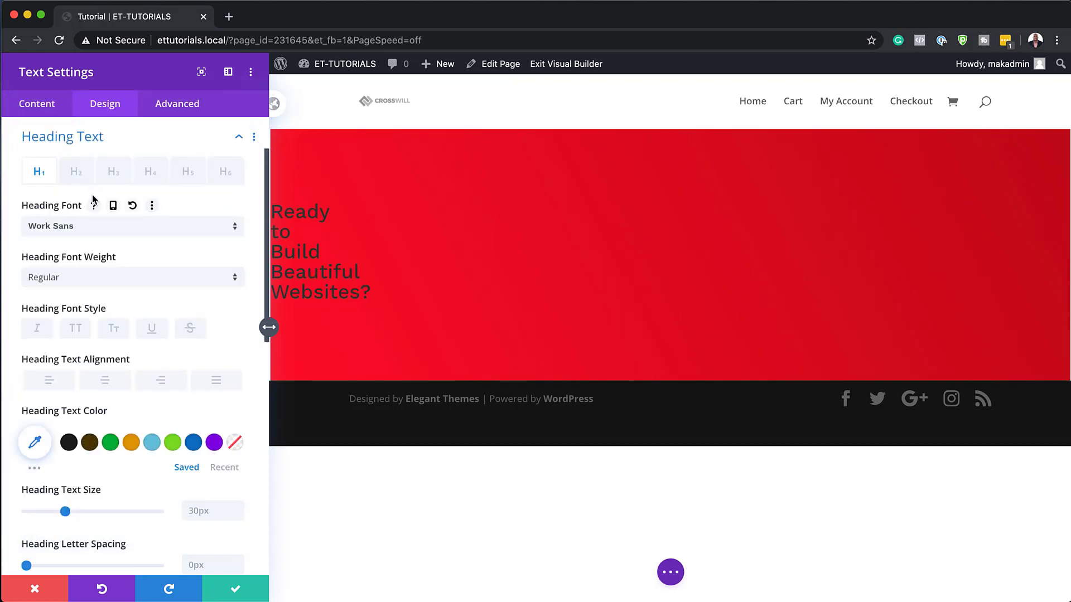
pyautogui.click(112, 281)
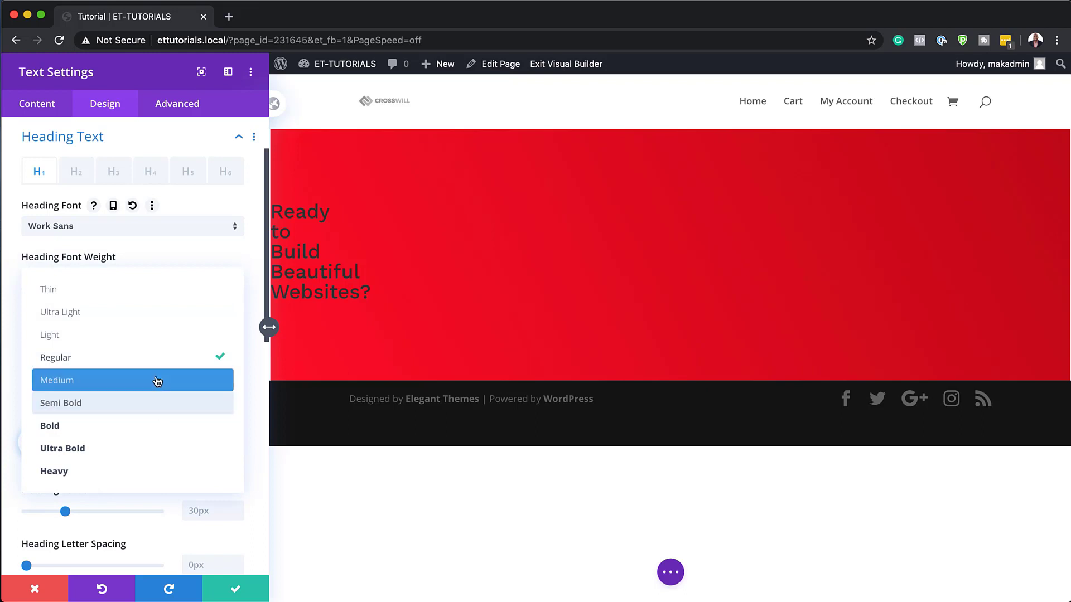
pyautogui.click(157, 380)
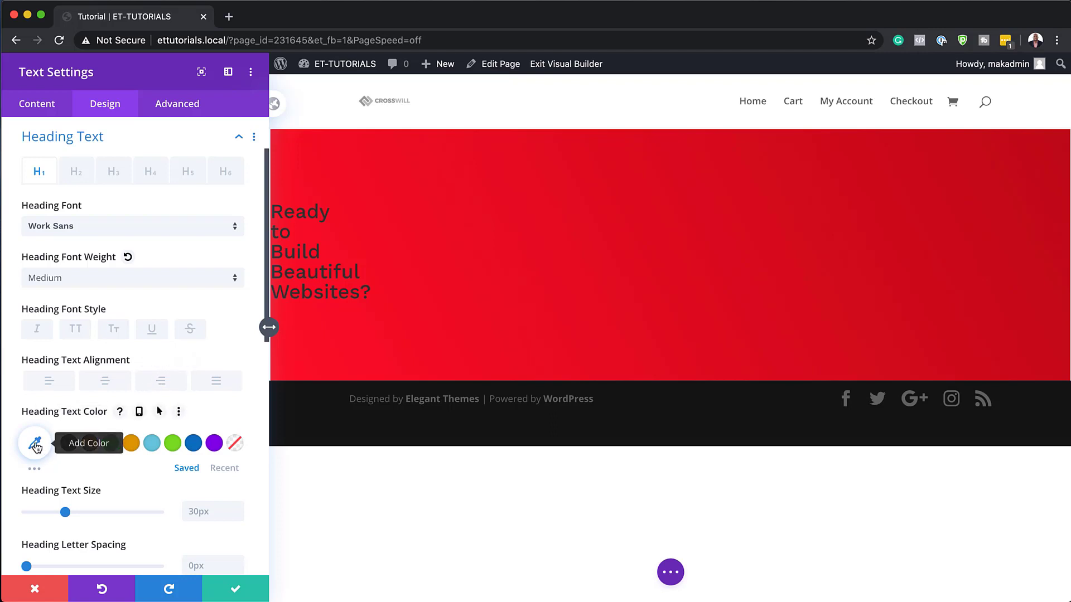
# Step: Set the heading text color to white and the heading text size to 4vw
pyautogui.click(227, 469)
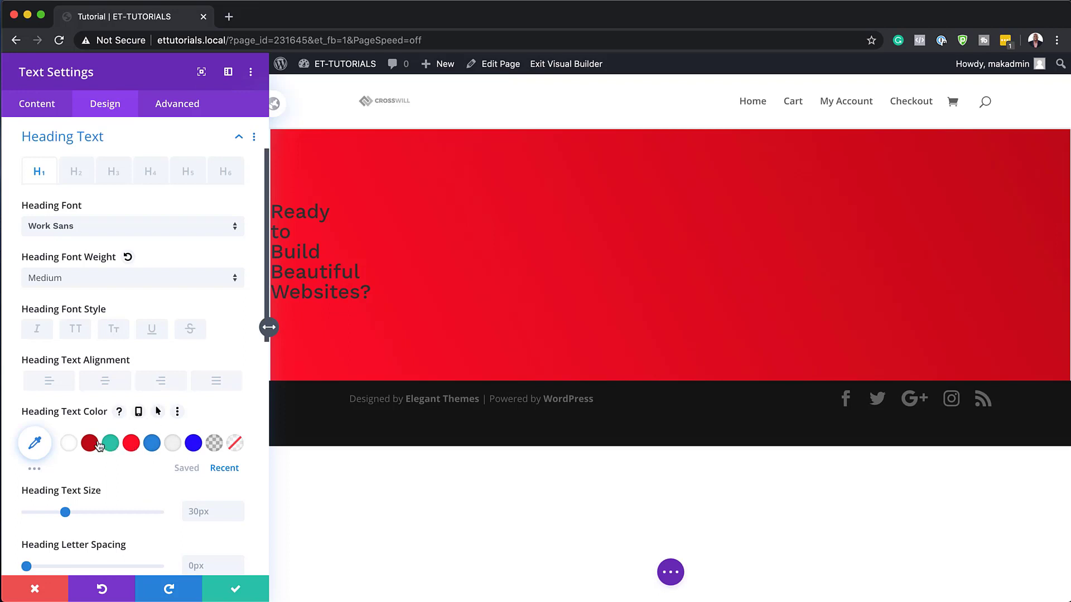
pyautogui.click(69, 443)
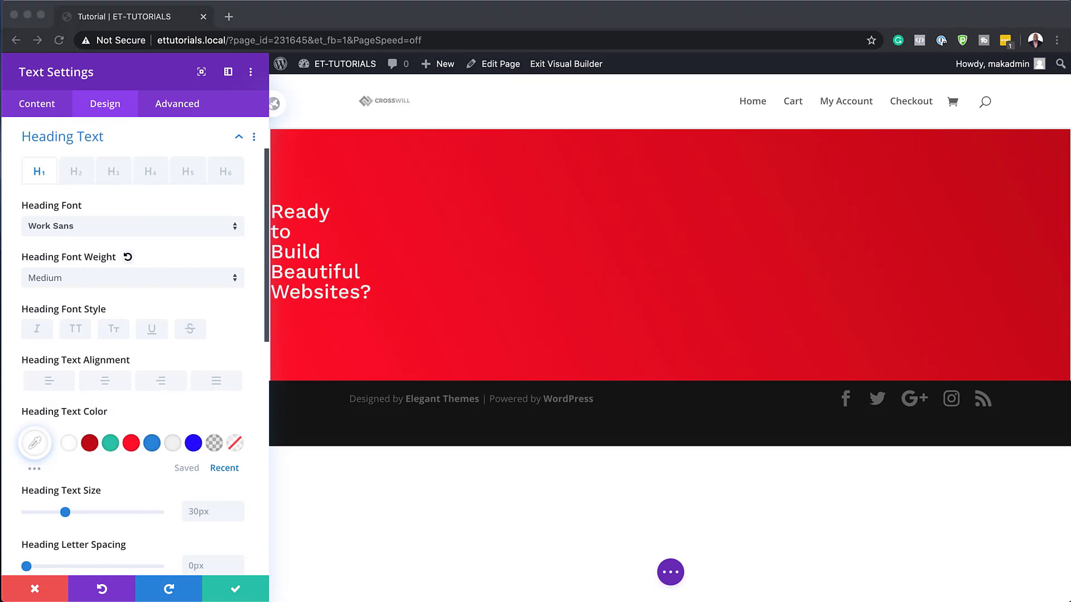
pyautogui.scroll(-1, 167, 486)
pyautogui.click(199, 509)
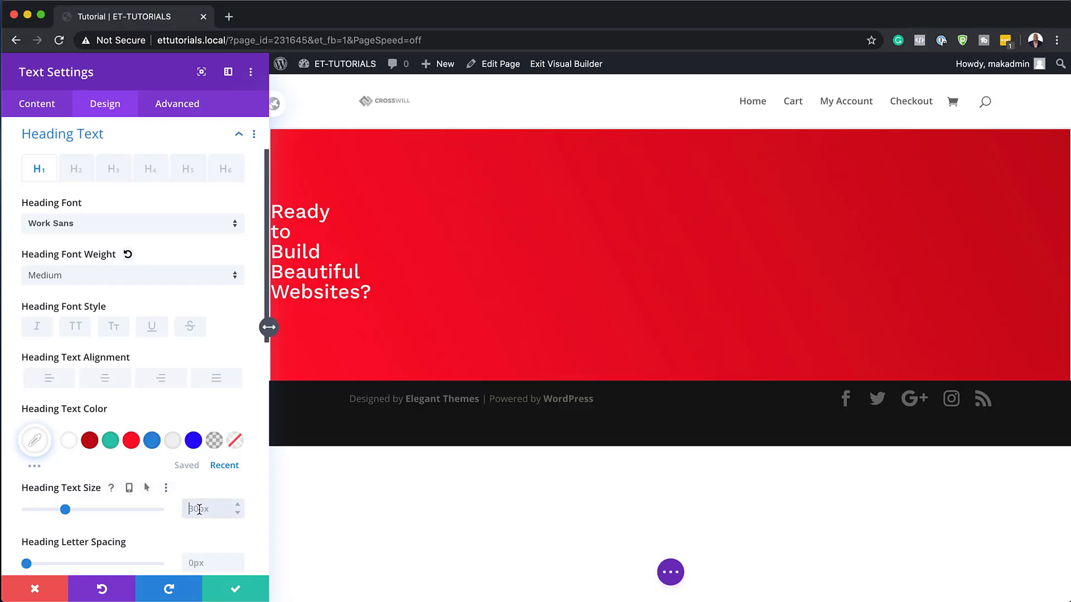
pyautogui.write('4vw')
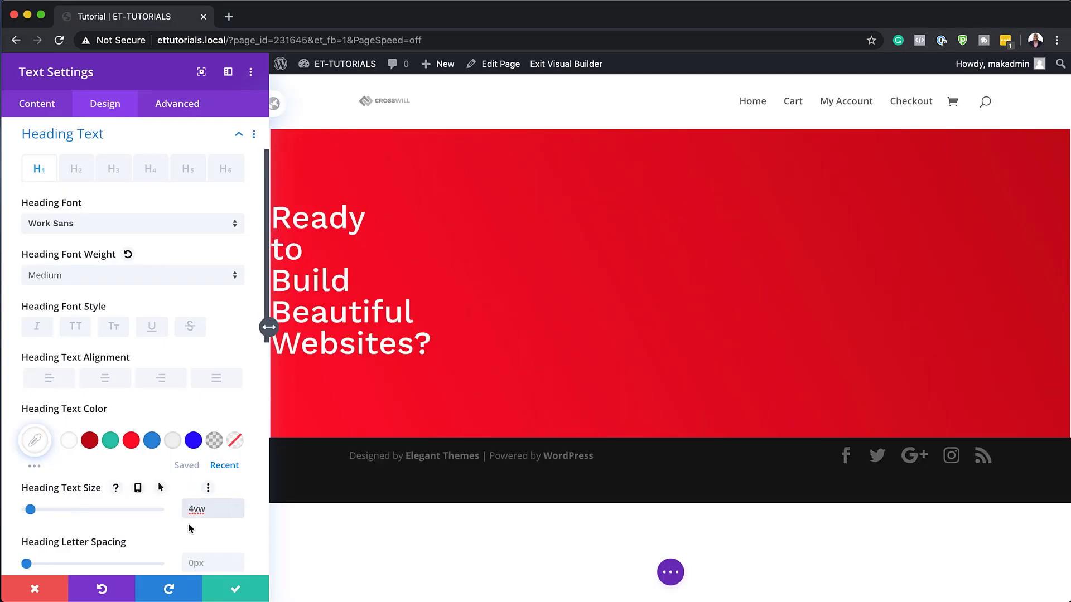
# Step: Set responsive heading text sizes of 5vw for tablet and 6vw for phone
pyautogui.moveTo(186, 491)
pyautogui.click(133, 489)
pyautogui.click(139, 513)
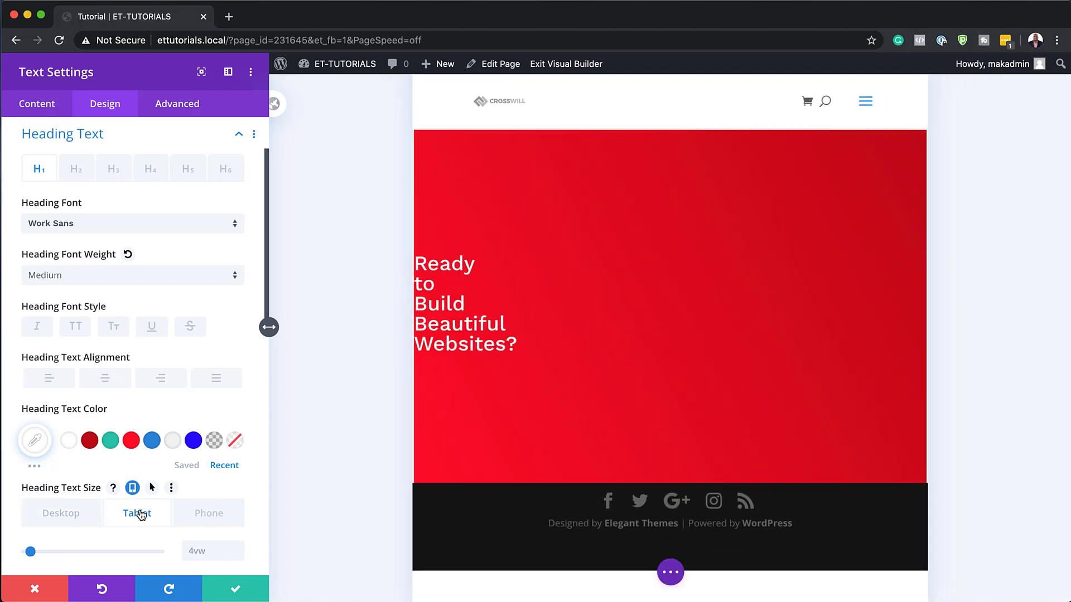
pyautogui.click(240, 548)
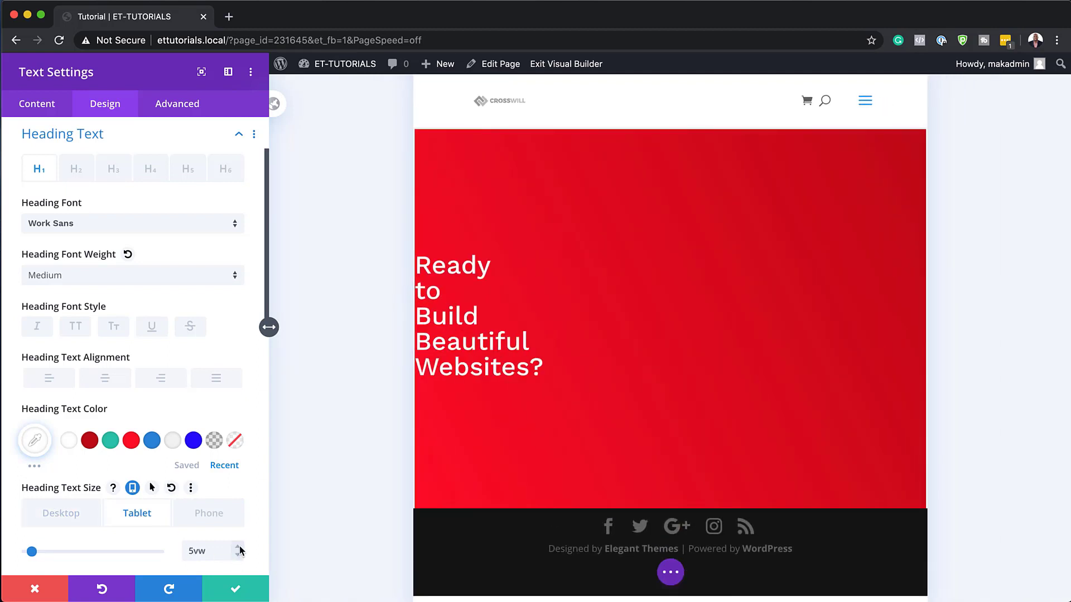
pyautogui.click(211, 519)
pyautogui.scroll(-4, 211, 522)
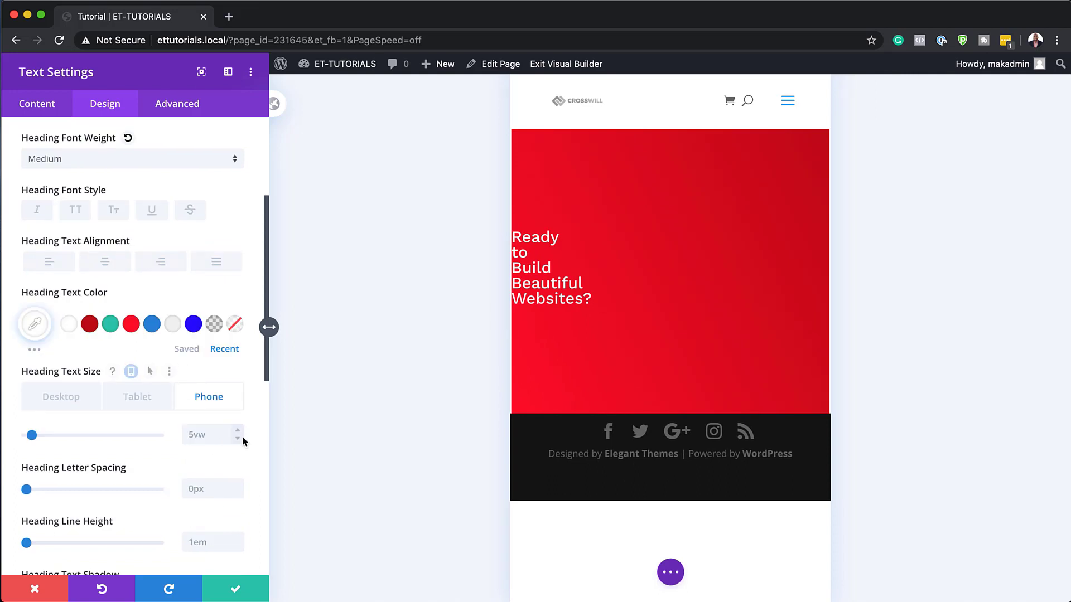
pyautogui.click(238, 434)
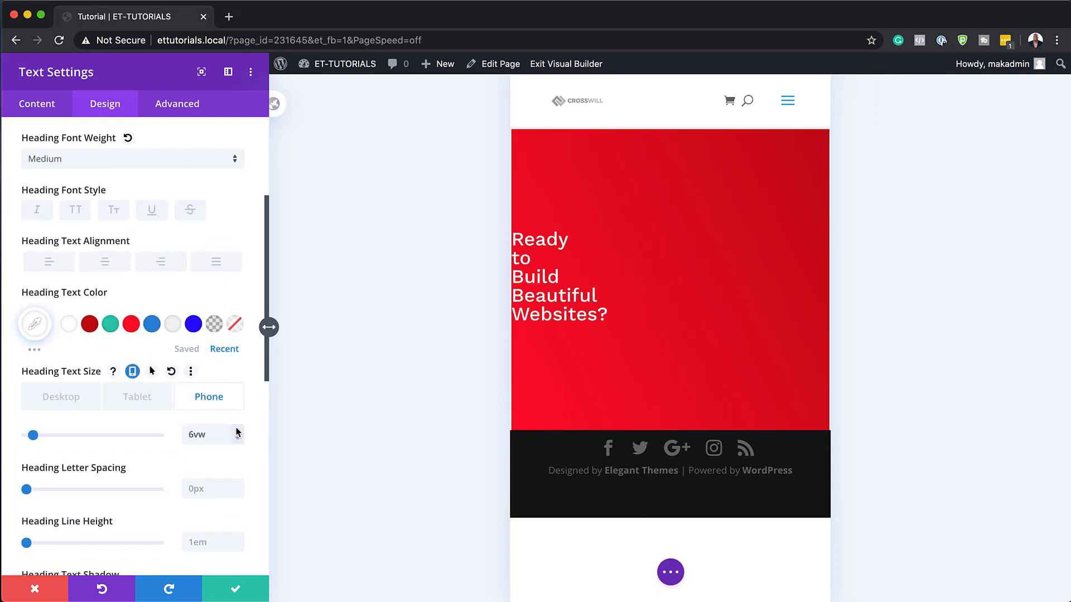
# Step: Return to the desktop heading settings and set the heading line height to 1.4em
pyautogui.click(137, 397)
pyautogui.click(61, 396)
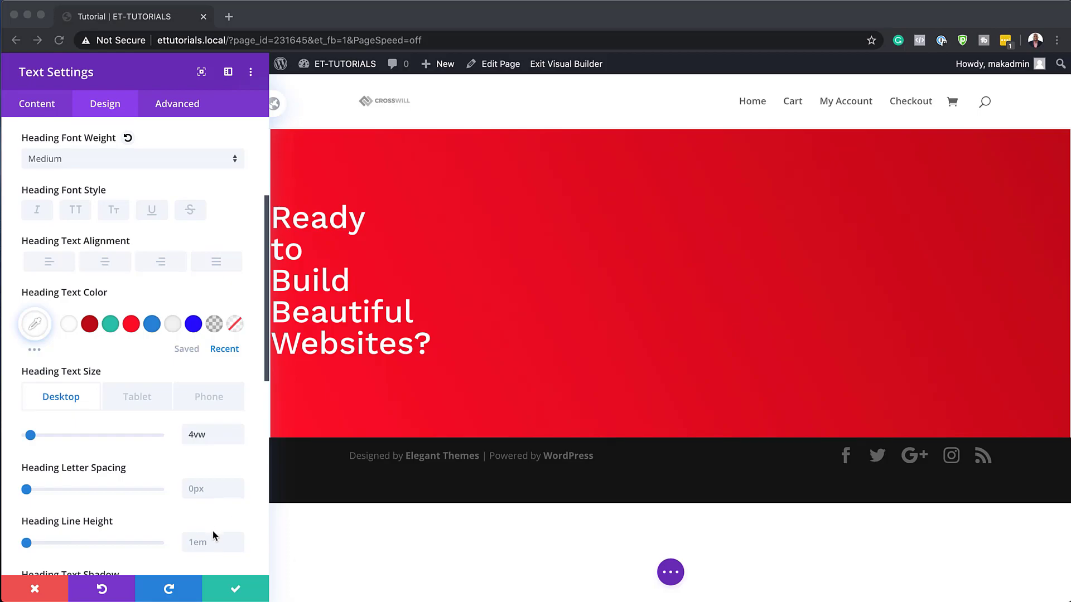
pyautogui.click(234, 542)
pyautogui.write('1.4em')
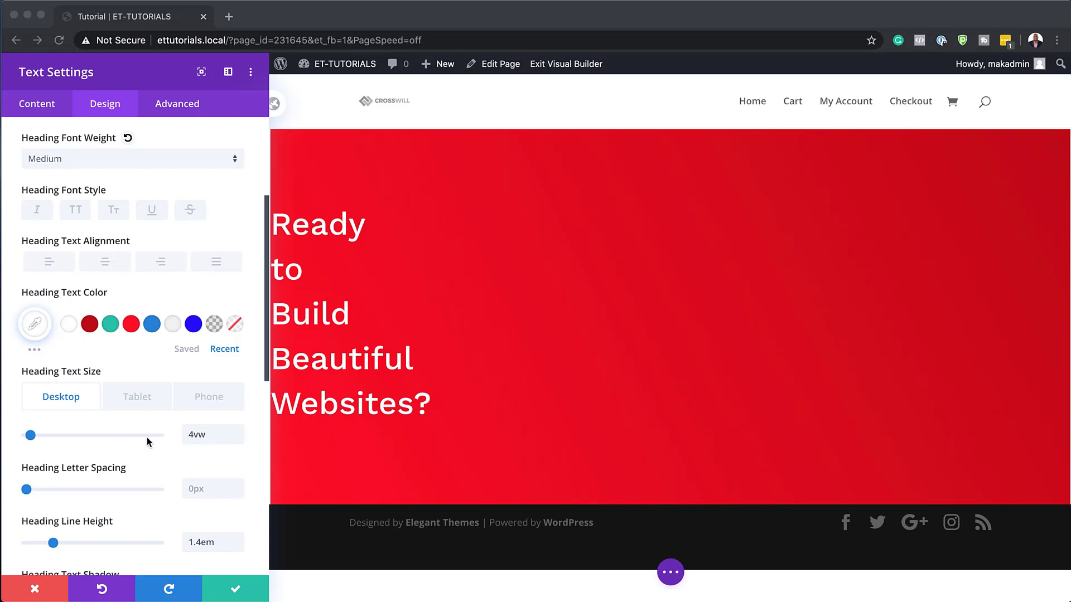
# Step: Give the text module a left margin of 20vw on desktop
pyautogui.scroll(-7, 146, 437)
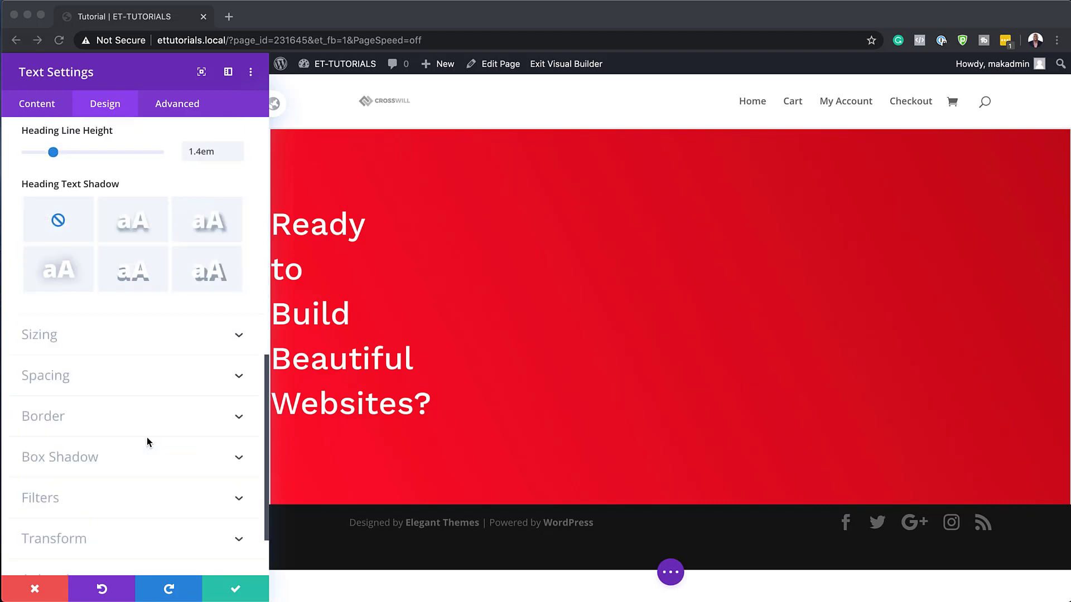
pyautogui.click(59, 371)
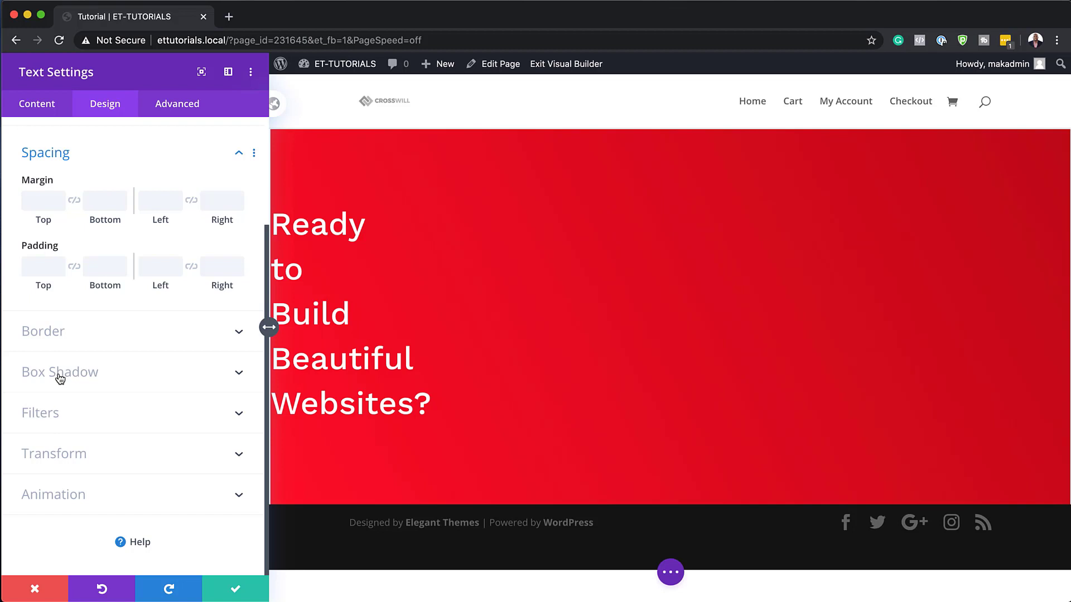
pyautogui.click(147, 199)
pyautogui.write('20vw')
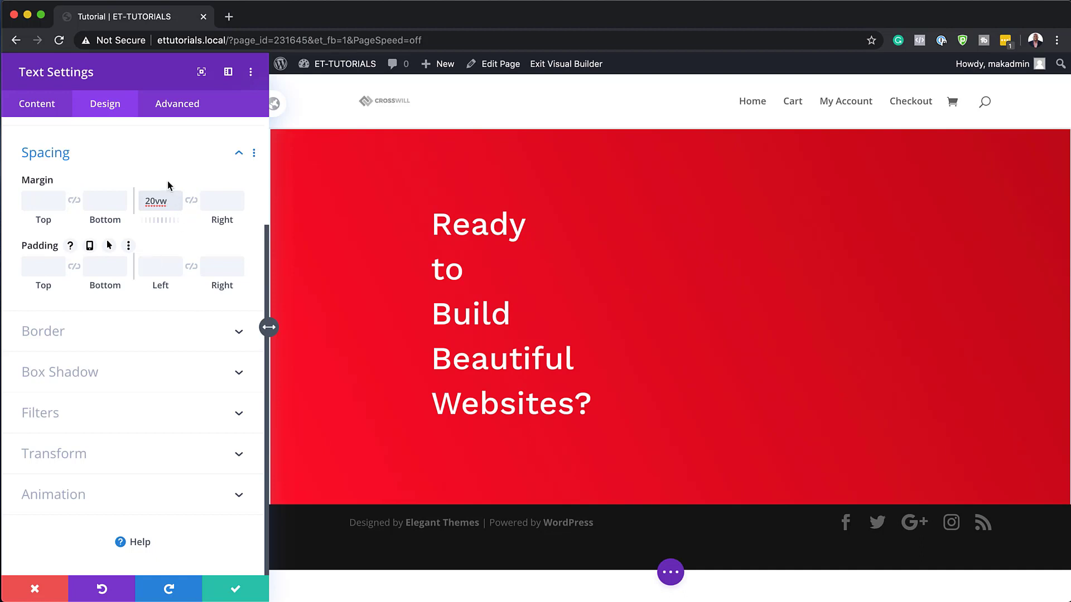
# Step: Enable responsive margins for the text module and set the tablet left margin to 15vw
pyautogui.click(85, 180)
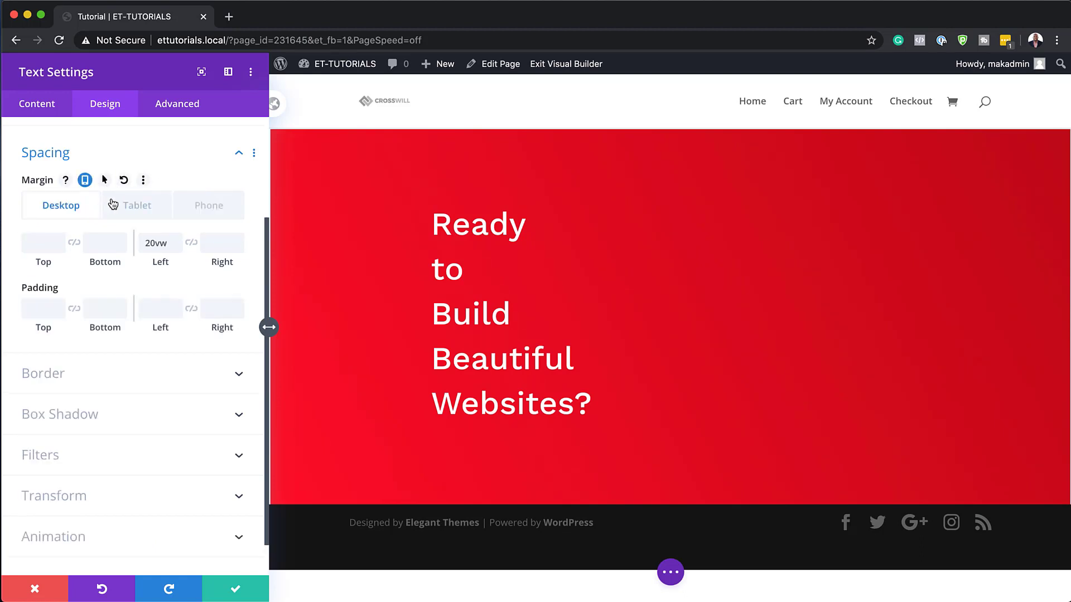
pyautogui.click(136, 207)
pyautogui.click(176, 247)
pyautogui.click(176, 247)
pyautogui.click(176, 247)
pyautogui.click(176, 247)
pyautogui.click(176, 247)
pyautogui.click(195, 208)
pyautogui.click(66, 206)
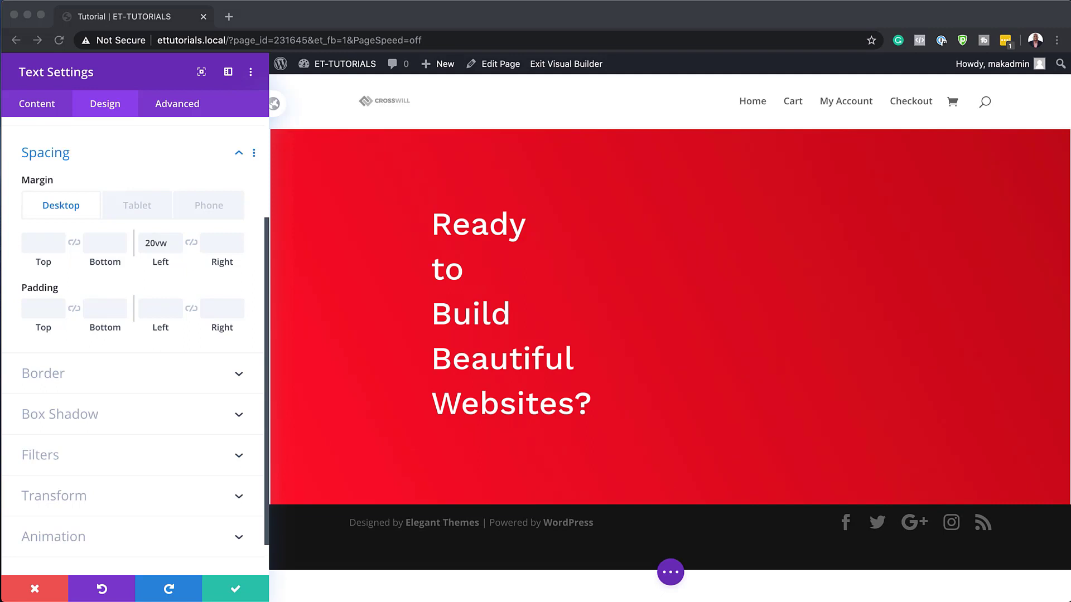
# Step: Set the text module's right margin to 35vw on desktop, 20vw on tablet and 15vw on phone, and save the module
pyautogui.click(221, 242)
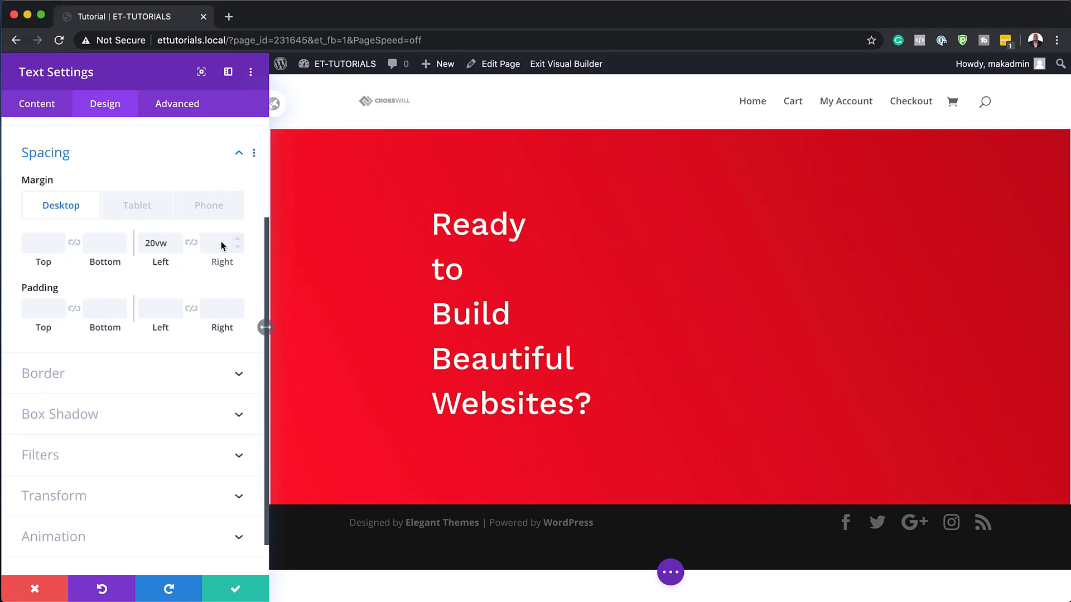
pyautogui.write('35vw')
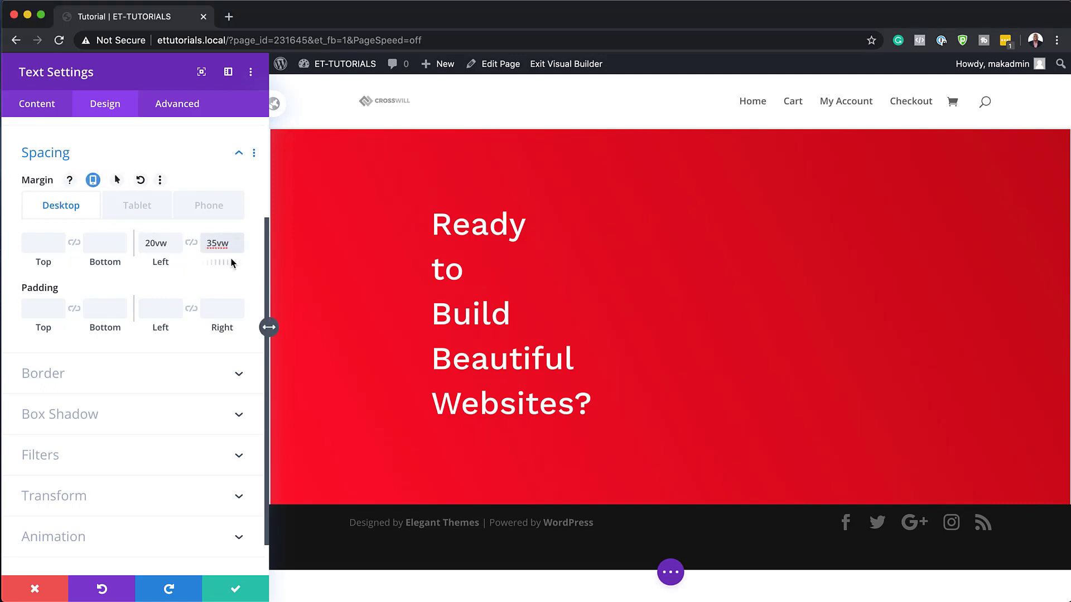
pyautogui.click(137, 205)
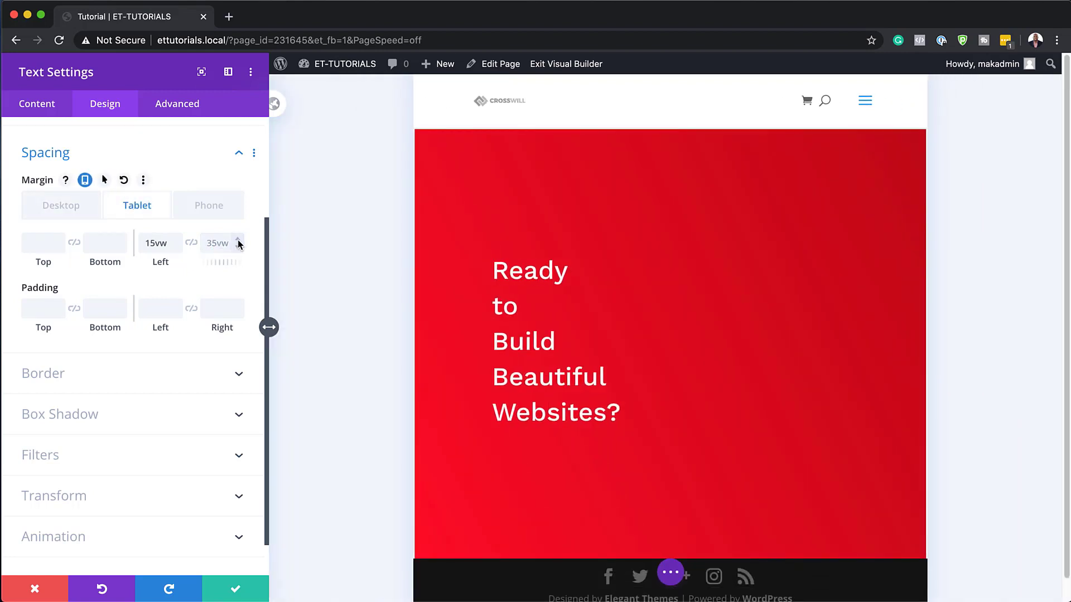
pyautogui.write('20vw')
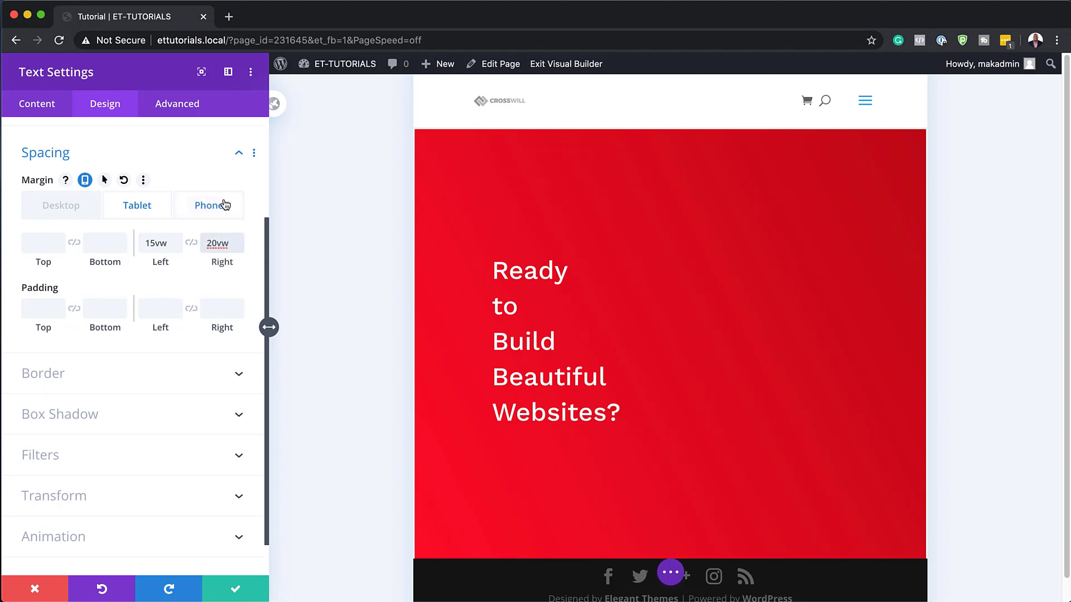
pyautogui.click(225, 204)
pyautogui.click(221, 245)
pyautogui.write('15vw')
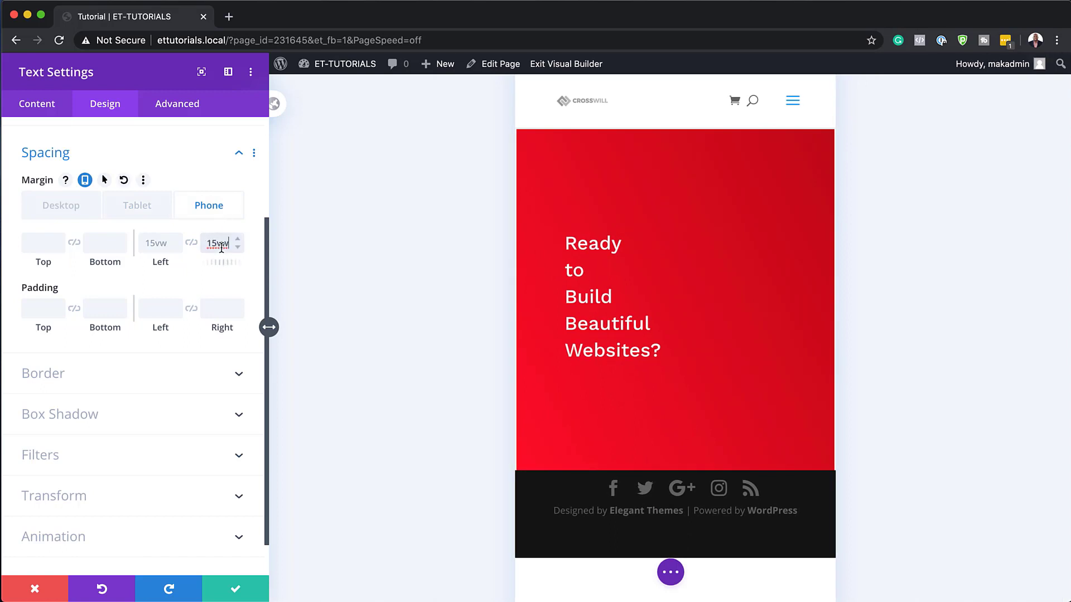
pyautogui.click(152, 211)
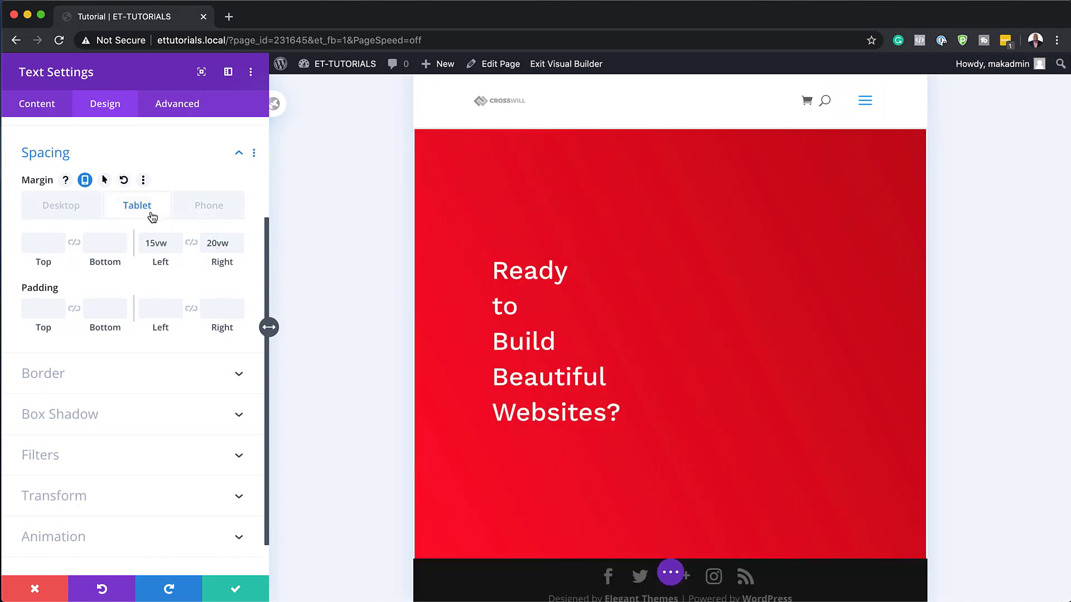
pyautogui.click(70, 206)
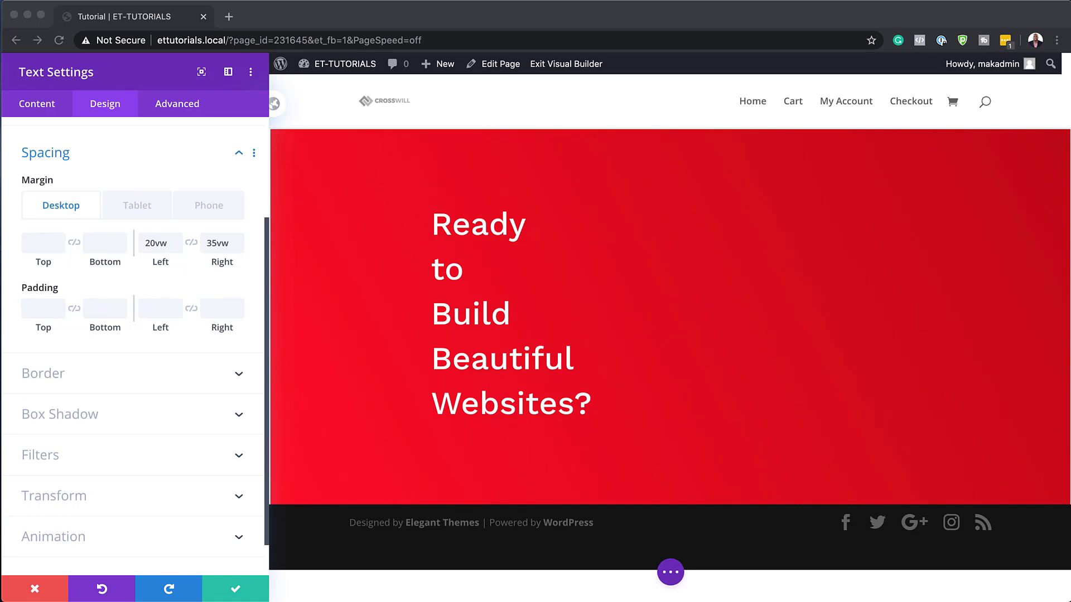
pyautogui.click(241, 592)
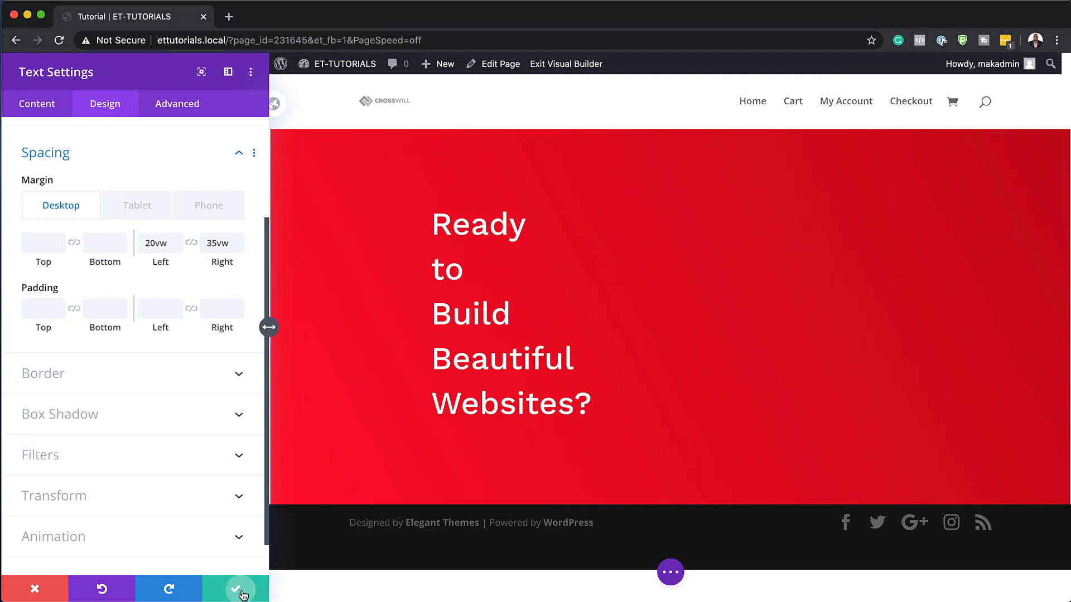
# Step: Insert a Code module below the heading and paste in the CSS style block with slide-right animations for the heading words
pyautogui.scroll(-2, 479, 495)
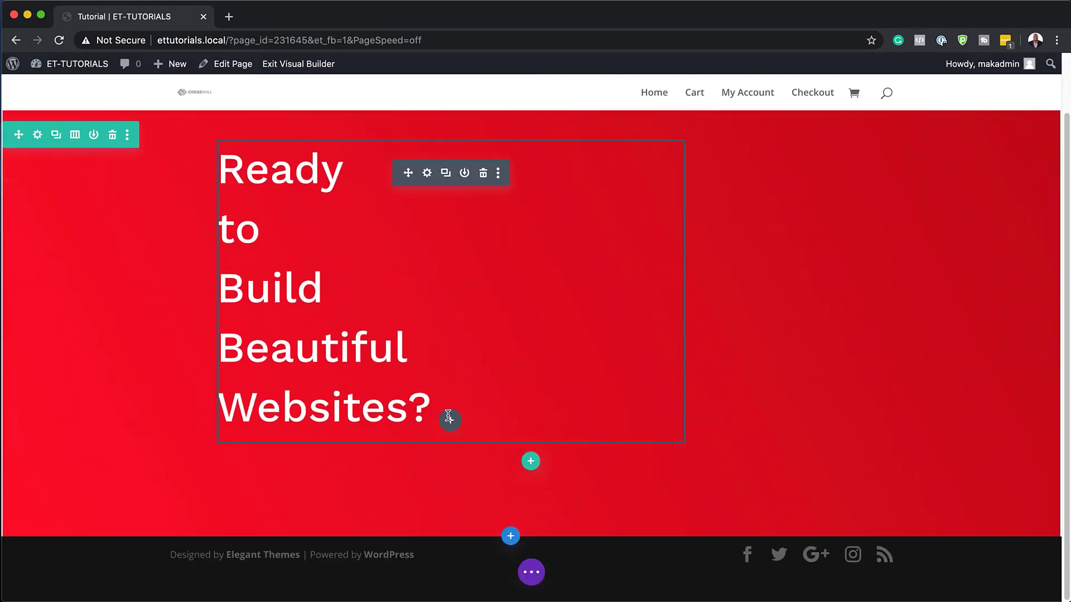
pyautogui.click(449, 419)
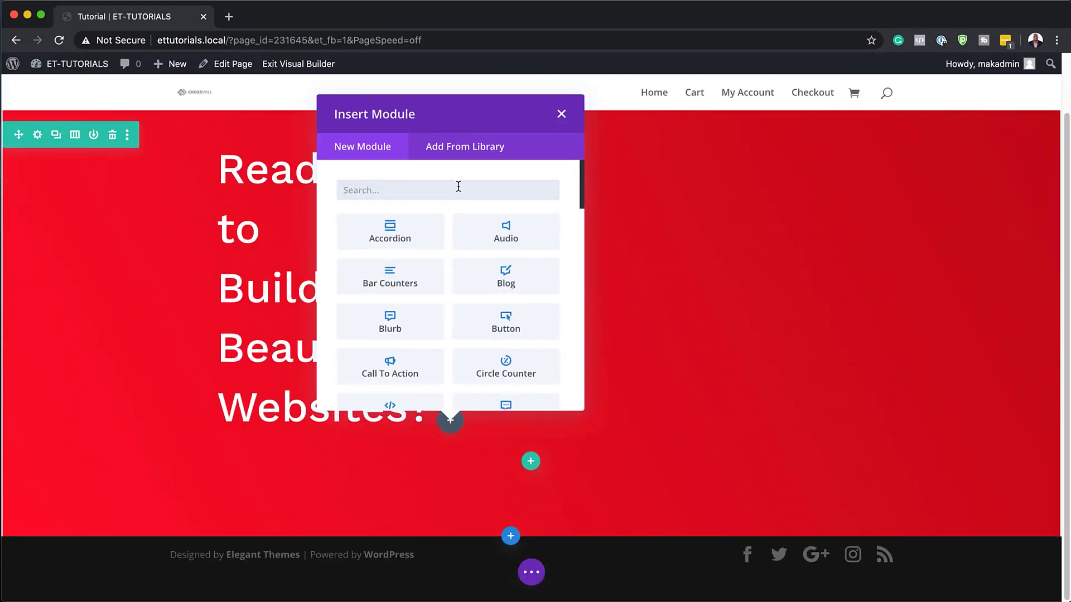
pyautogui.write('code')
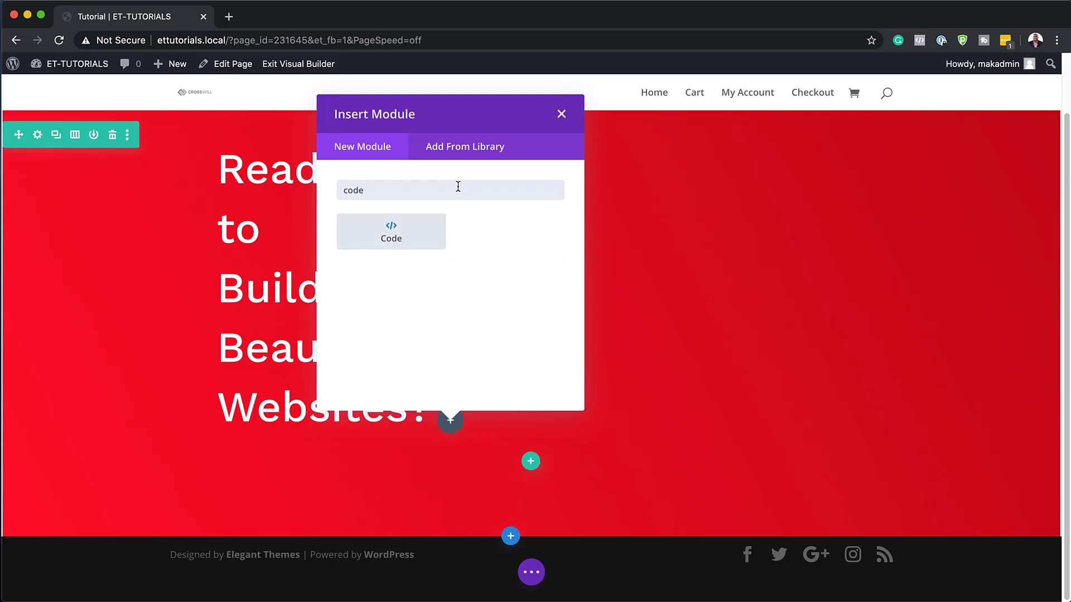
pyautogui.click(400, 246)
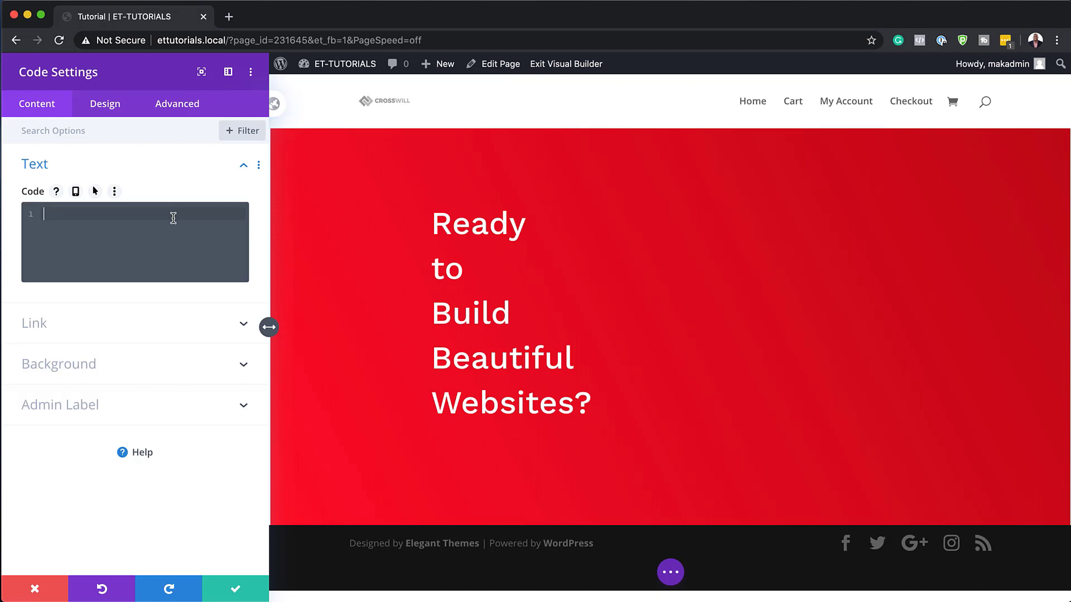
pyautogui.press('super+v')
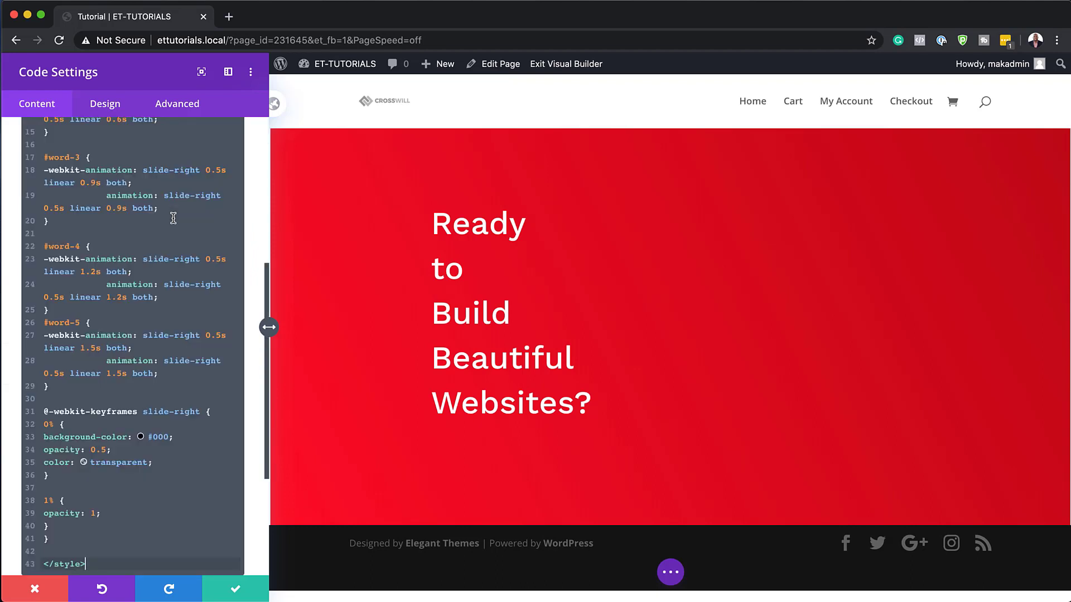
# Step: Set the Code module's bottom margin to 0px and save the module
pyautogui.click(107, 106)
pyautogui.click(71, 252)
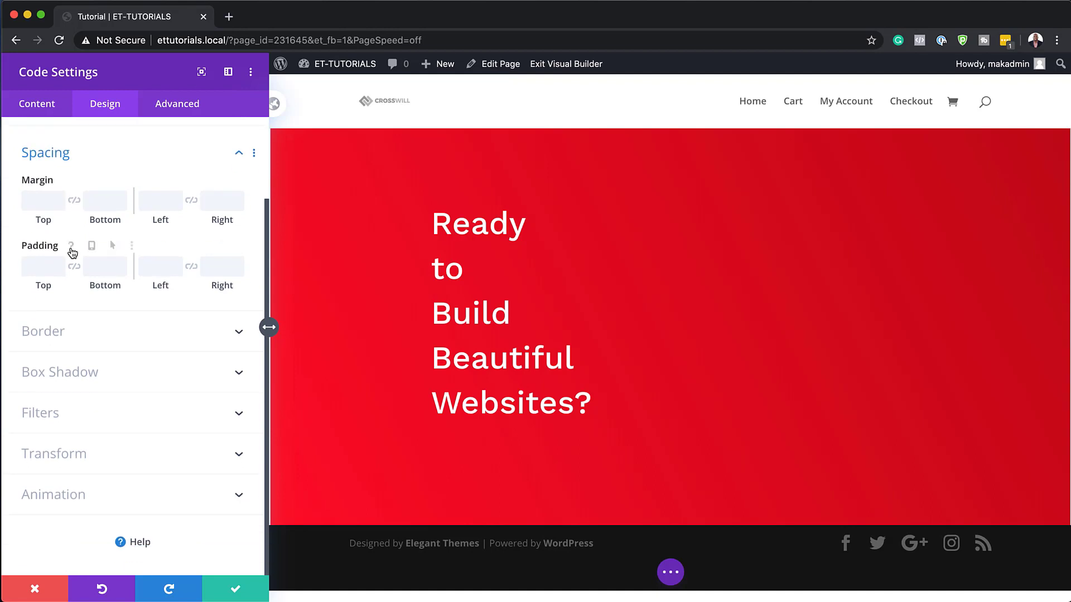
pyautogui.click(99, 201)
pyautogui.write('0px')
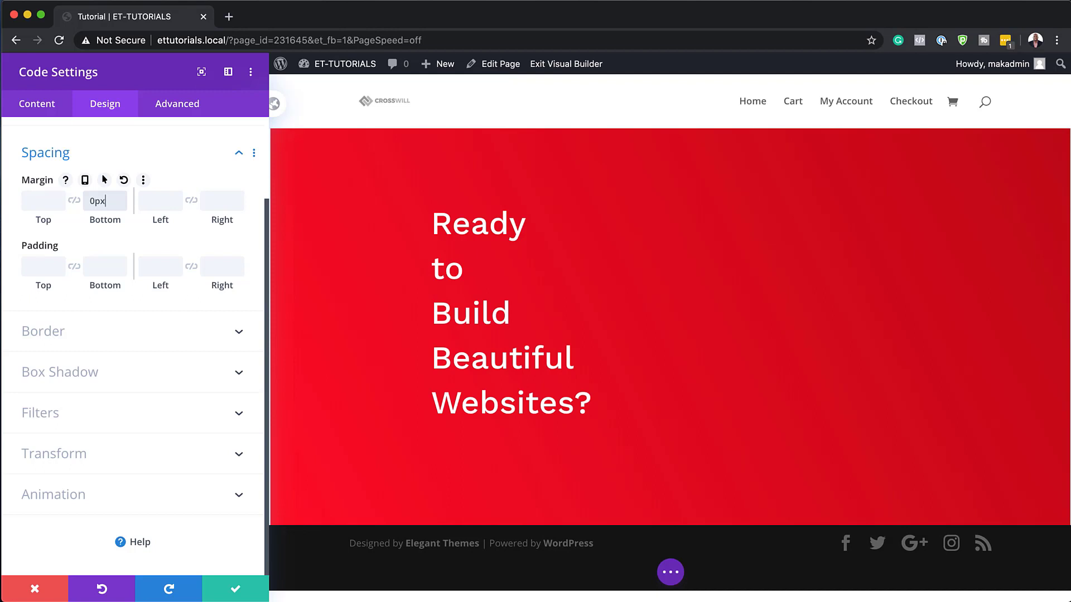
pyautogui.click(234, 593)
# Step: Insert a Button module below the heading and set its text to "Get Started!"
pyautogui.scroll(-3, 275, 509)
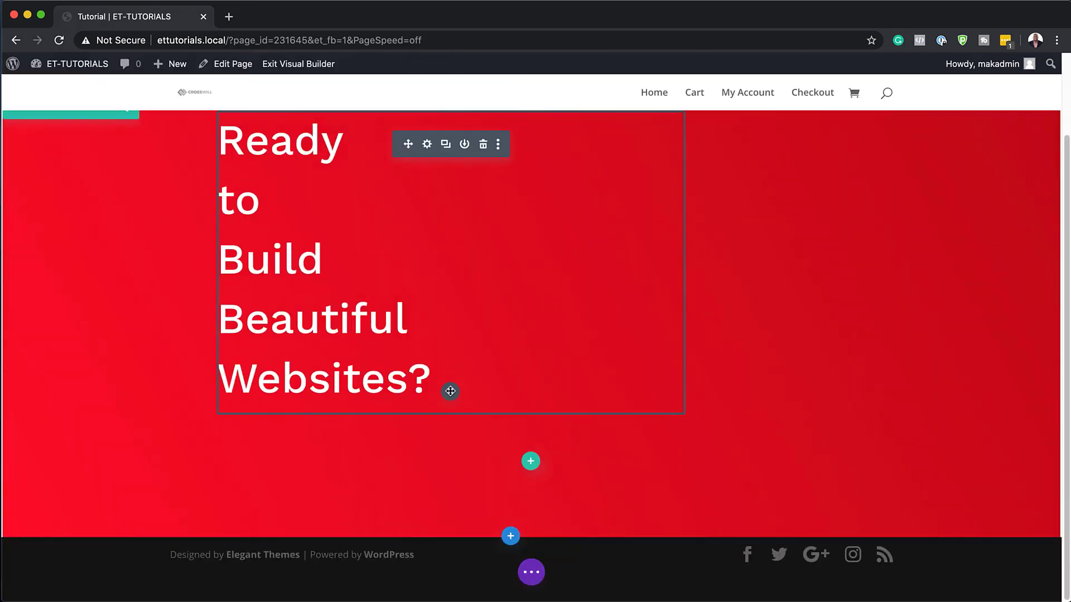
pyautogui.click(451, 392)
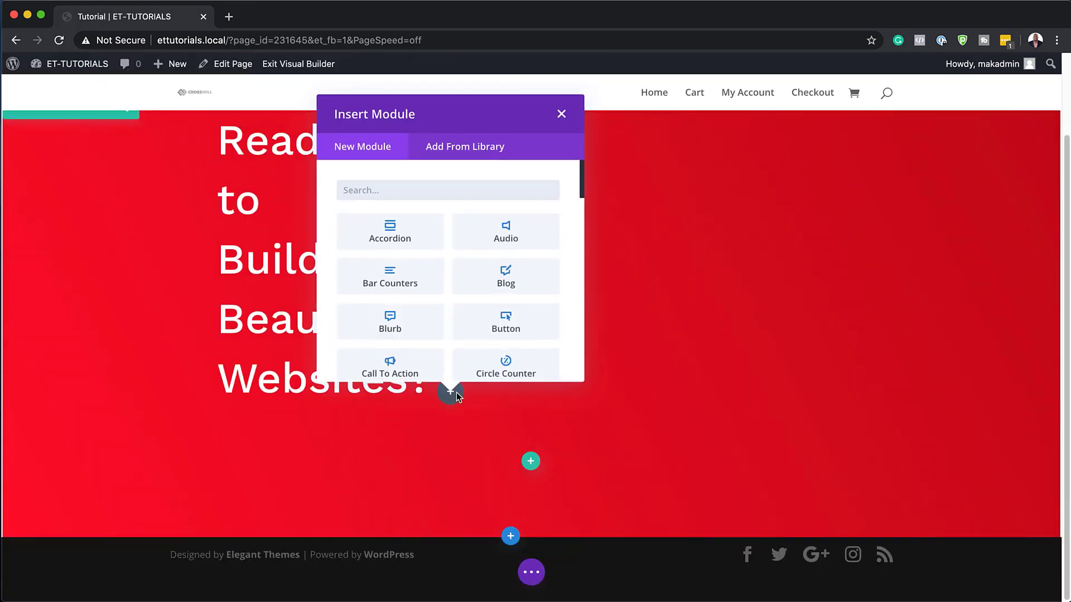
pyautogui.click(505, 319)
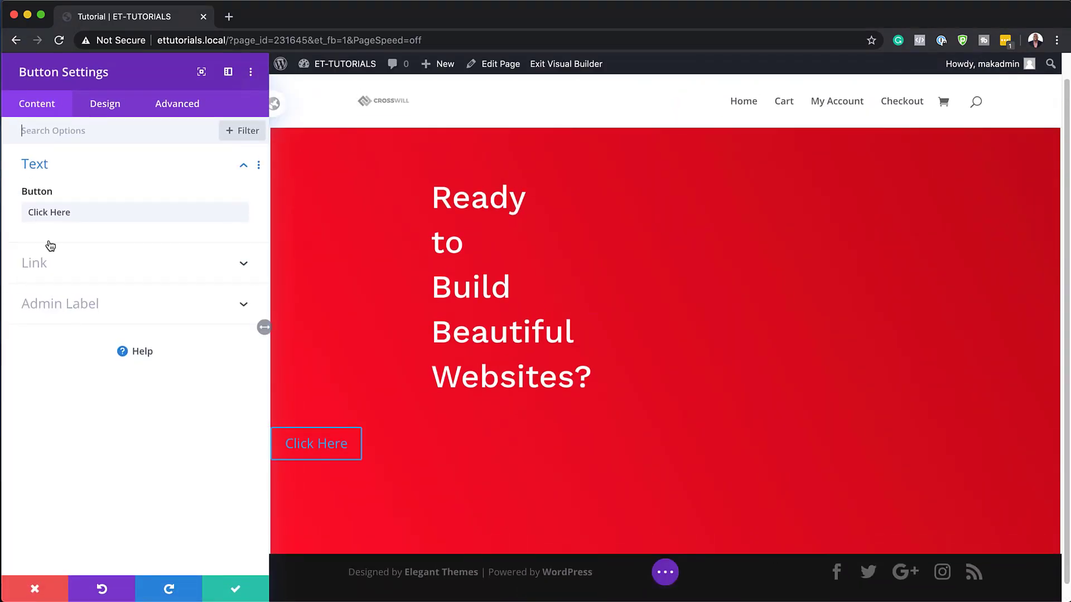
pyautogui.tripleClick(81, 213)
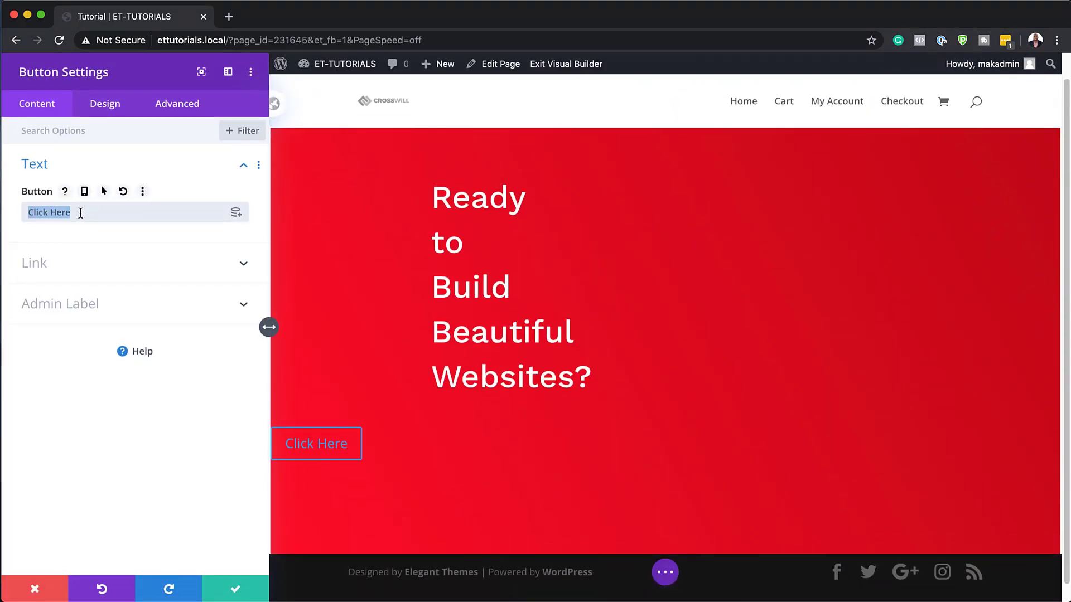
pyautogui.write('Get ')
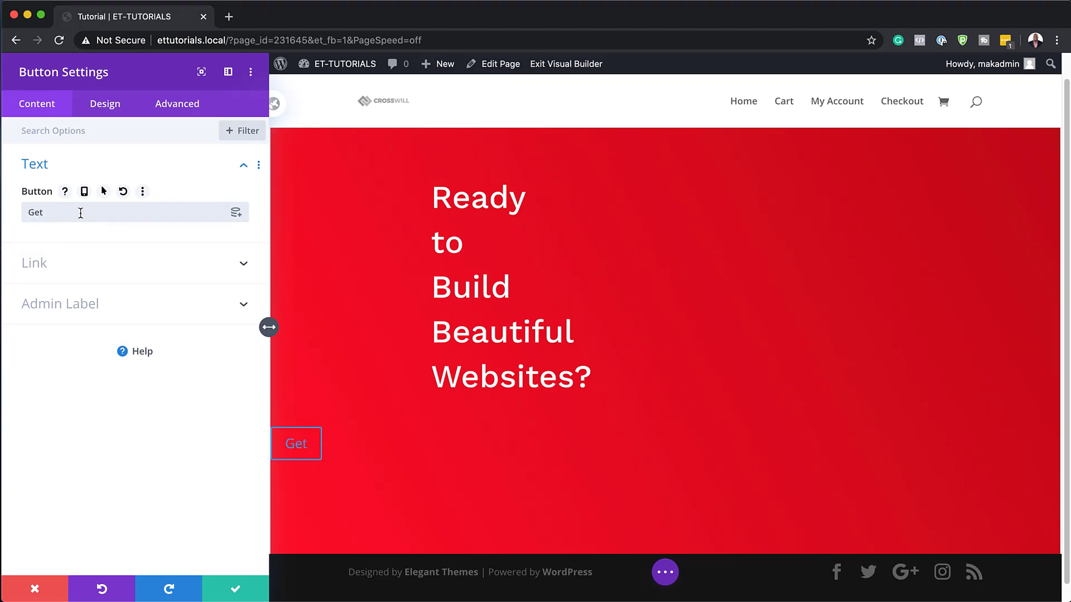
pyautogui.write('Started!')
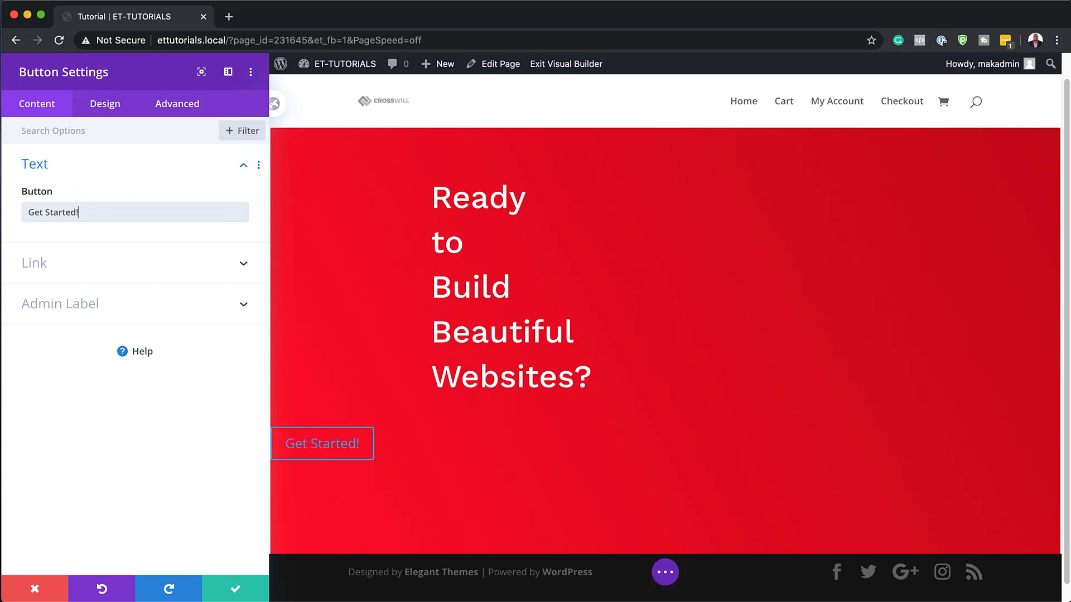
# Step: Set the "Get Started!" button's link URL to "#"
pyautogui.press('super+Tab')
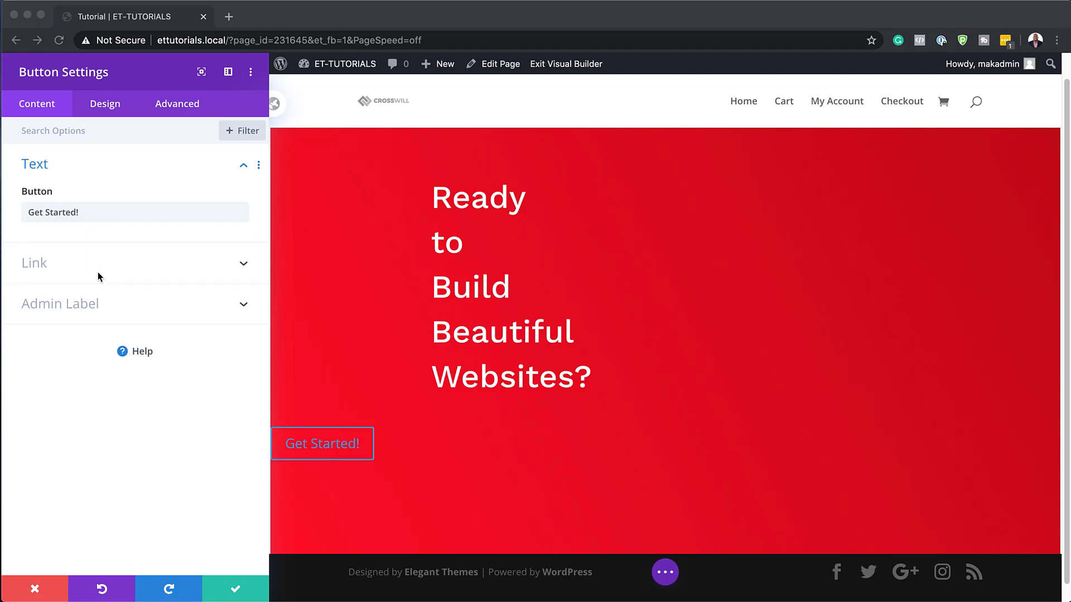
pyautogui.press('super+Tab')
pyautogui.click(63, 266)
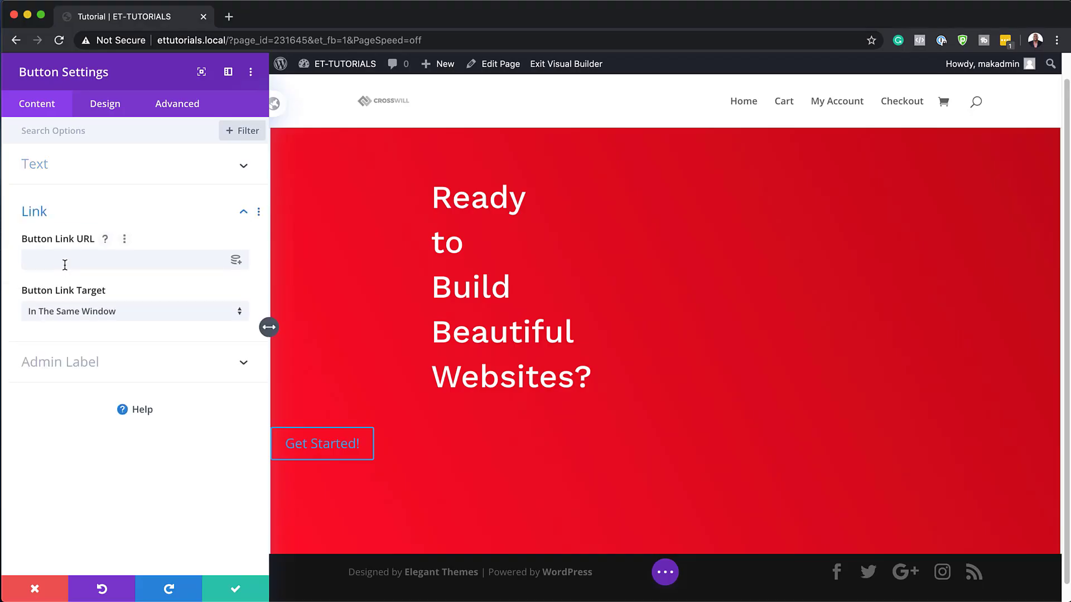
pyautogui.click(59, 260)
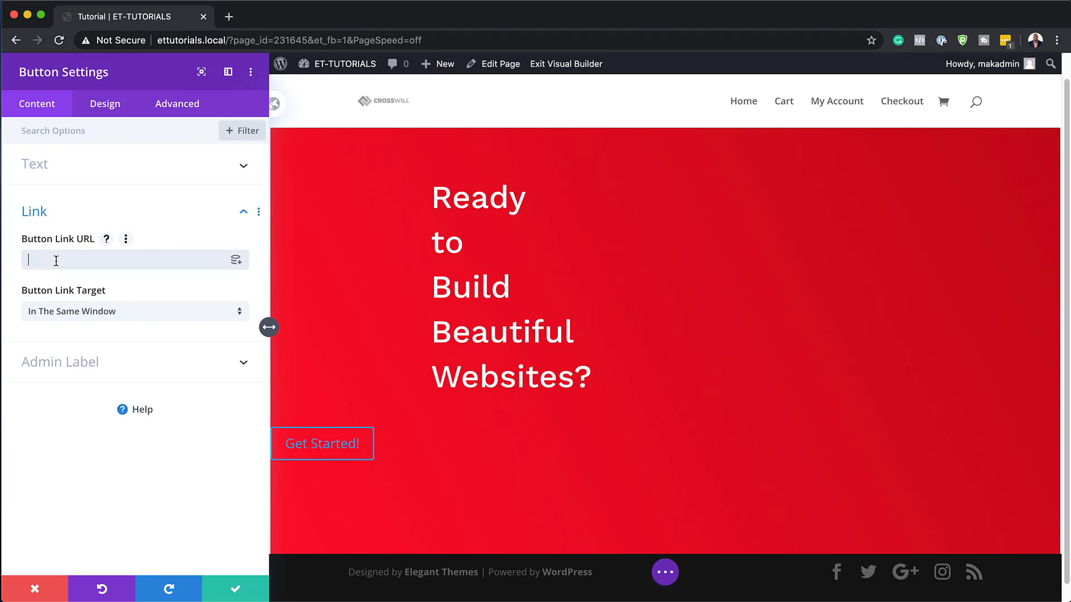
pyautogui.write('#')
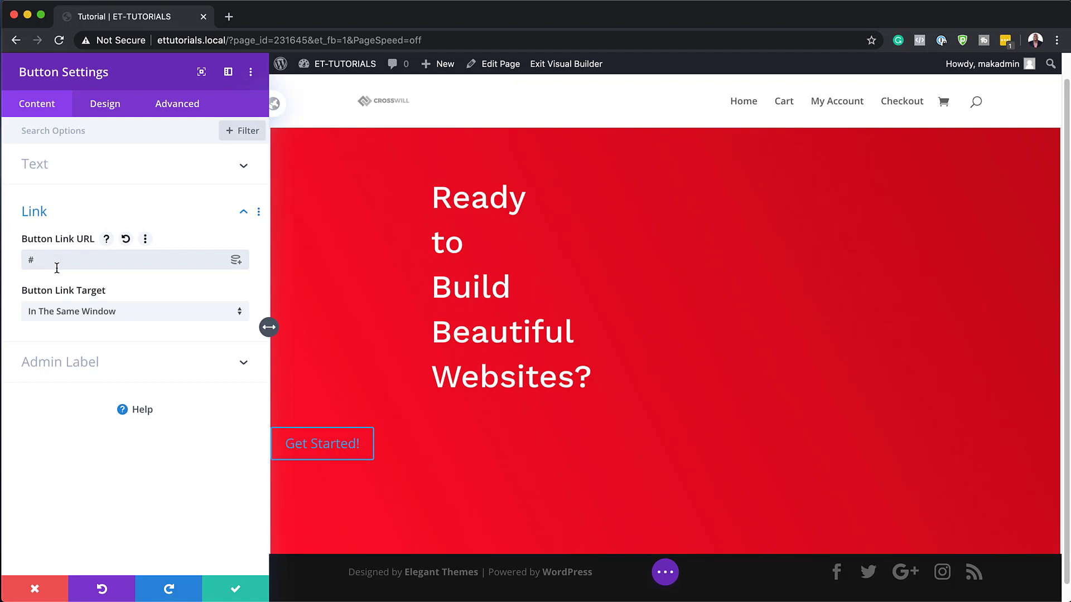
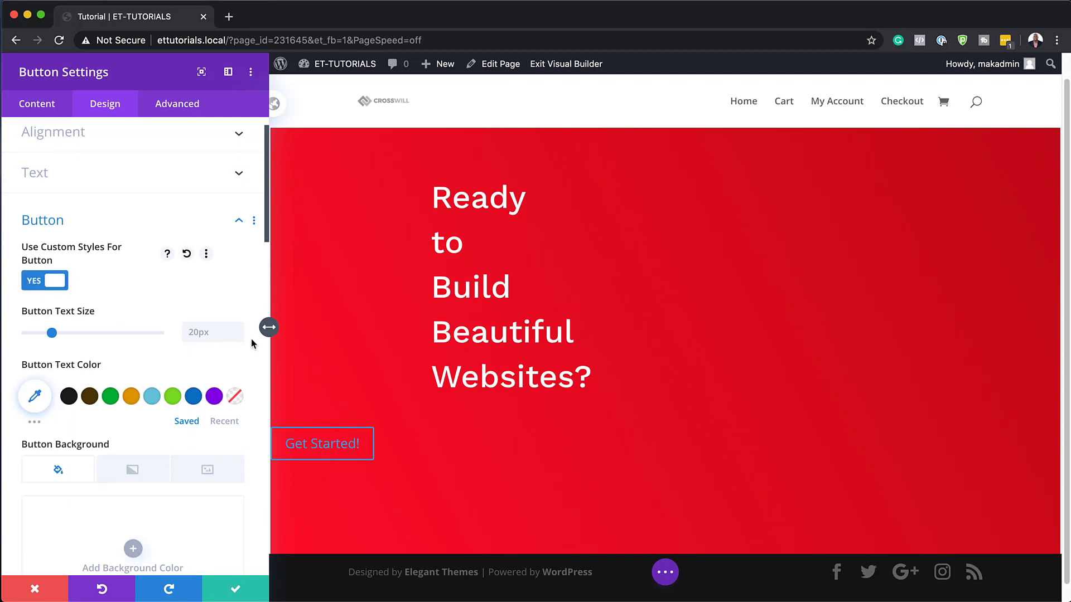
# Step: Set the button text size to 1vw on desktop and 2vw on tablet, and increase it further on phone
pyautogui.click(211, 332)
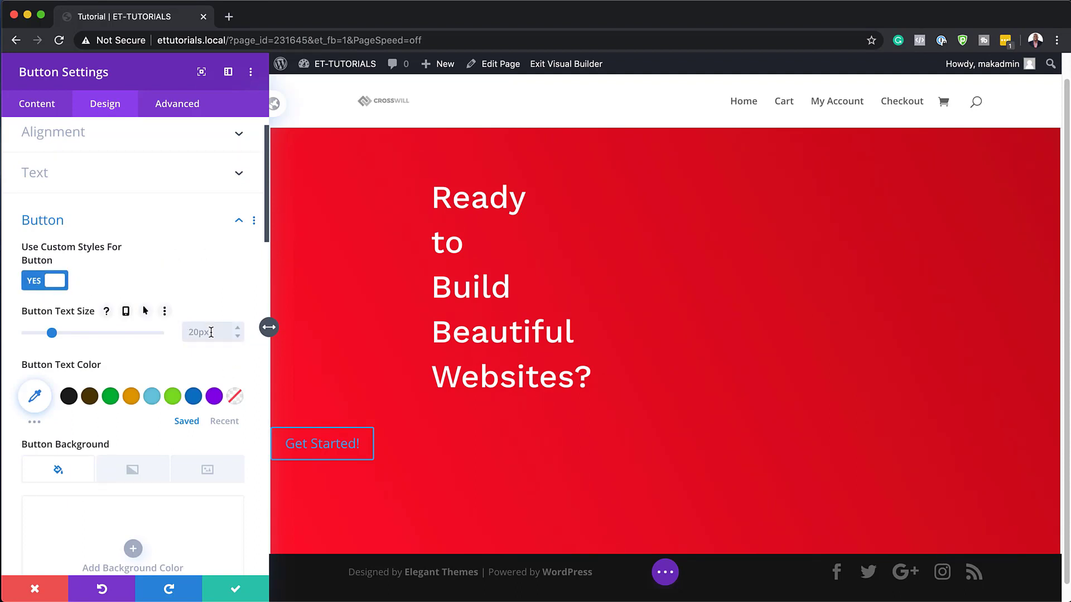
pyautogui.write('1vw')
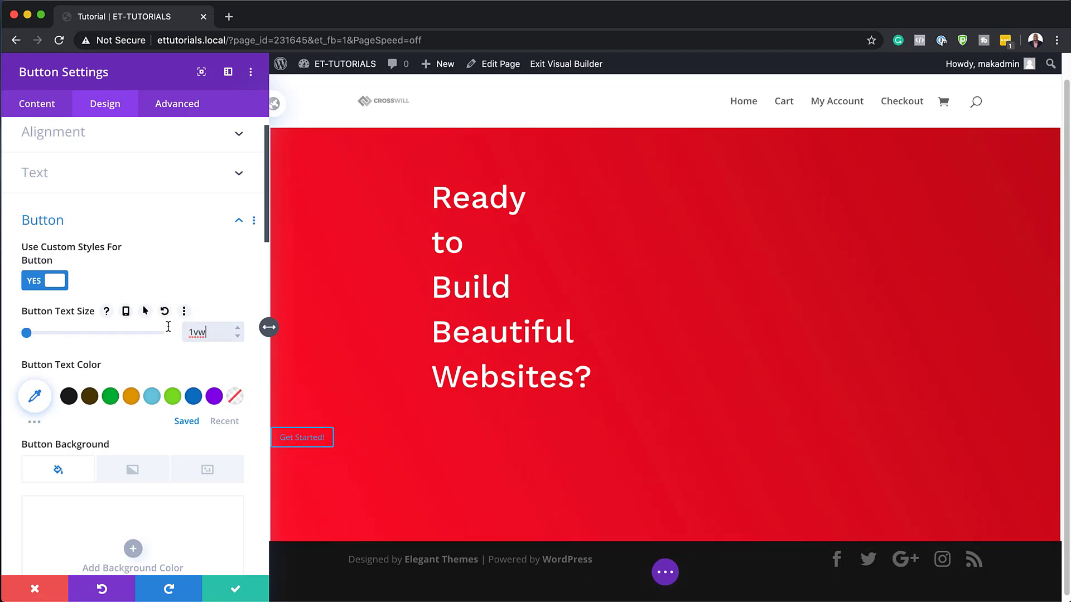
pyautogui.click(126, 313)
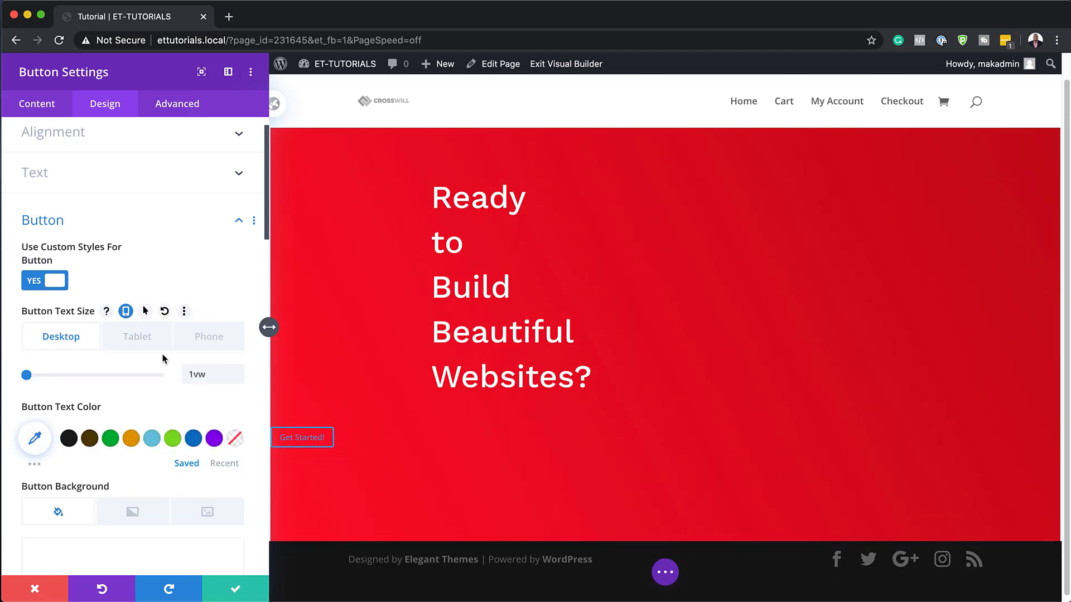
pyautogui.click(146, 338)
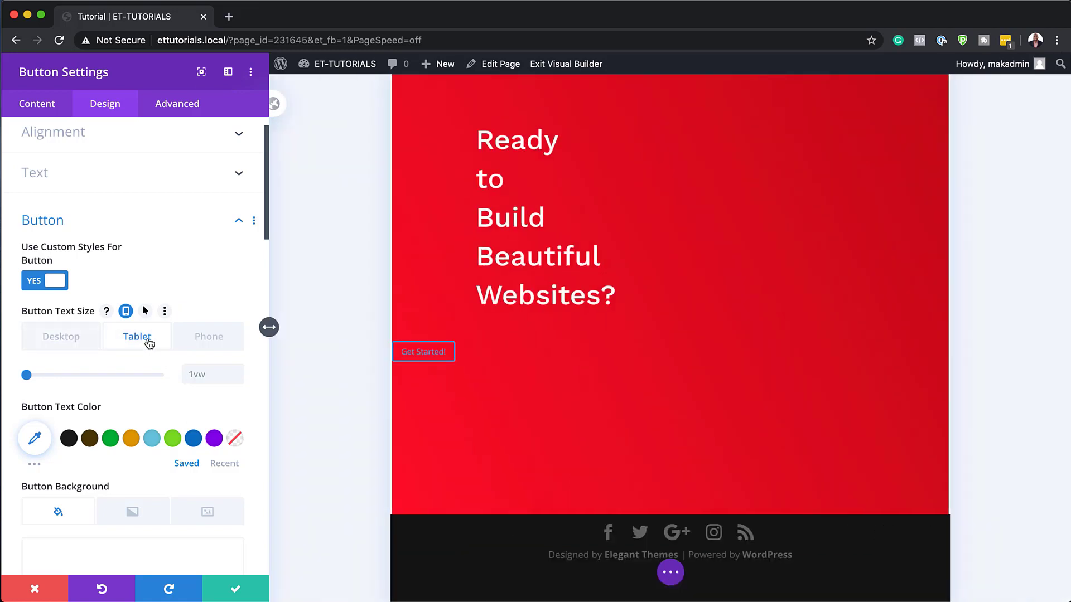
pyautogui.click(238, 373)
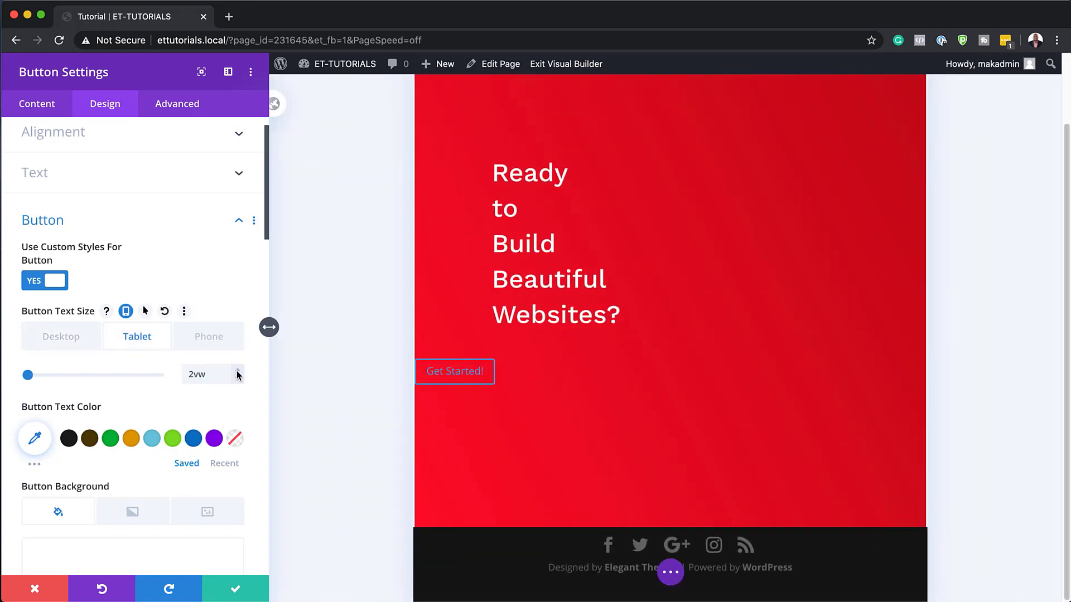
pyautogui.click(209, 342)
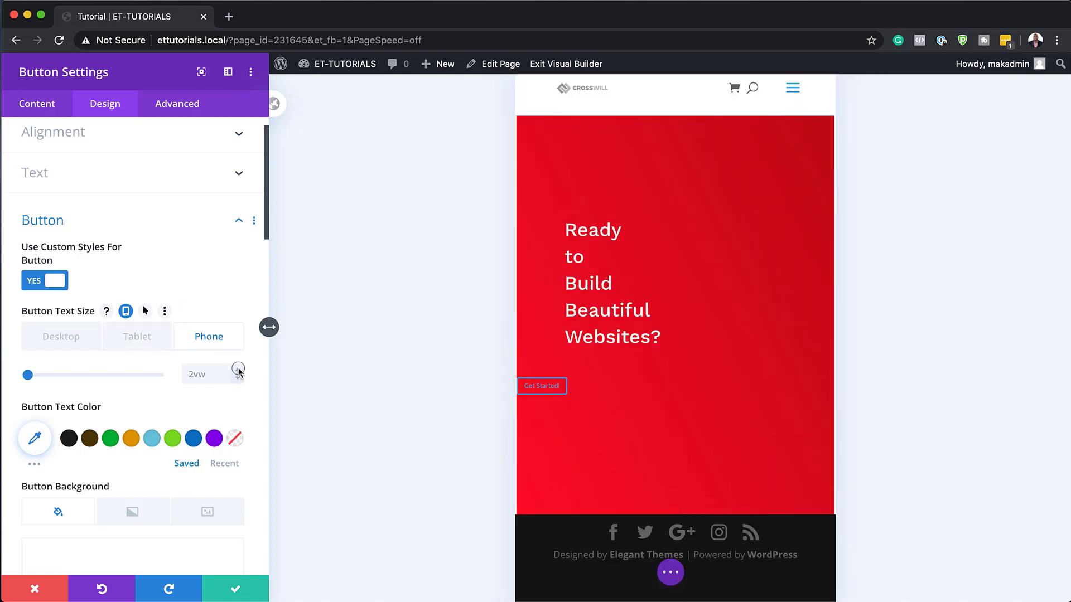
pyautogui.click(238, 370)
pyautogui.click(77, 339)
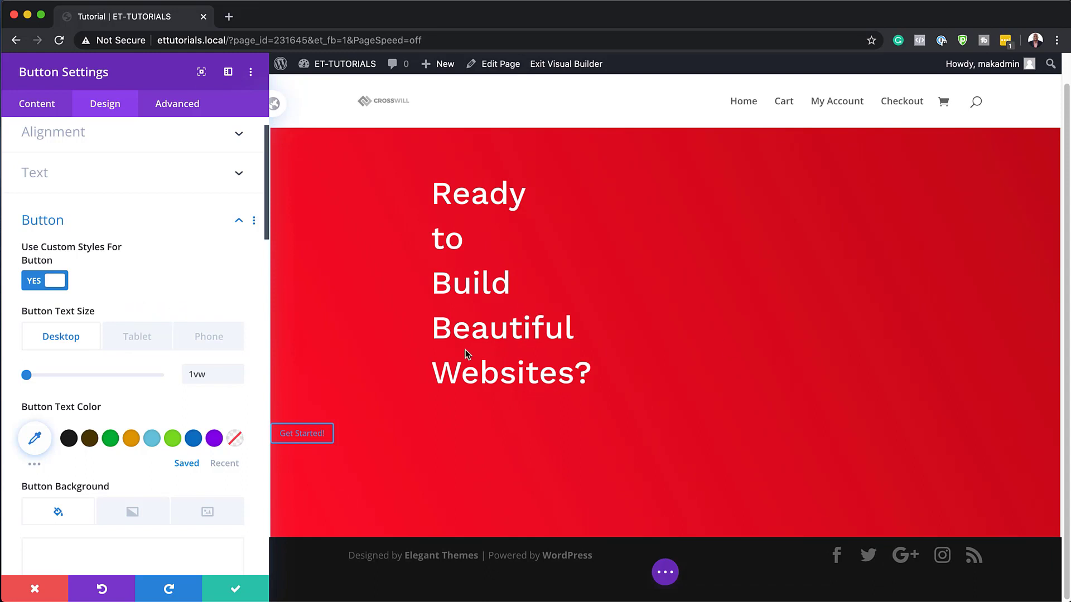
# Step: Set the button's text color to the recently used white and its background color to #000000
pyautogui.scroll(-2, 160, 468)
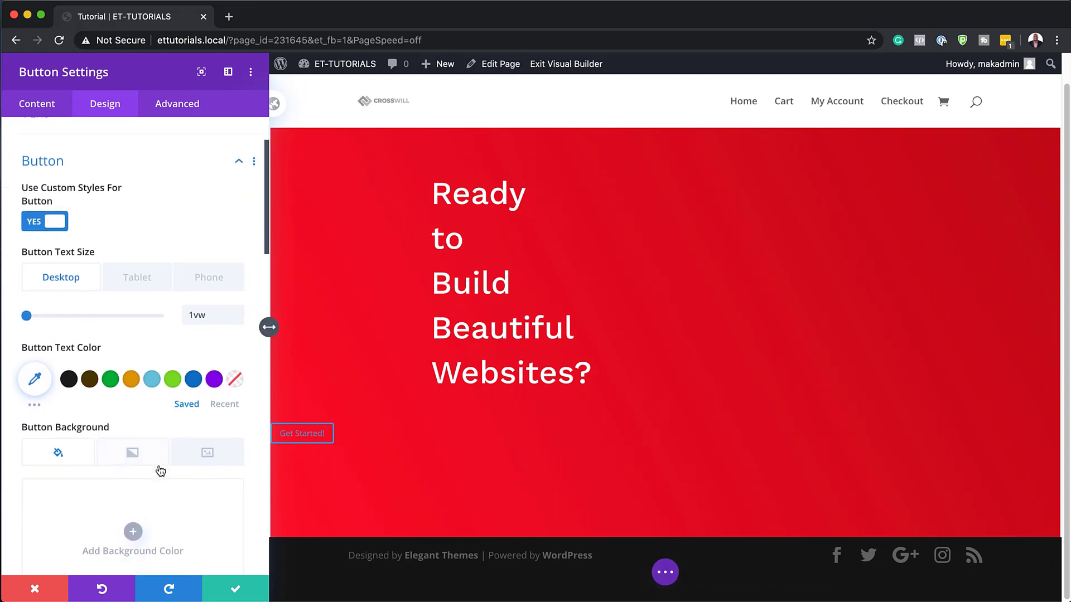
pyautogui.click(226, 405)
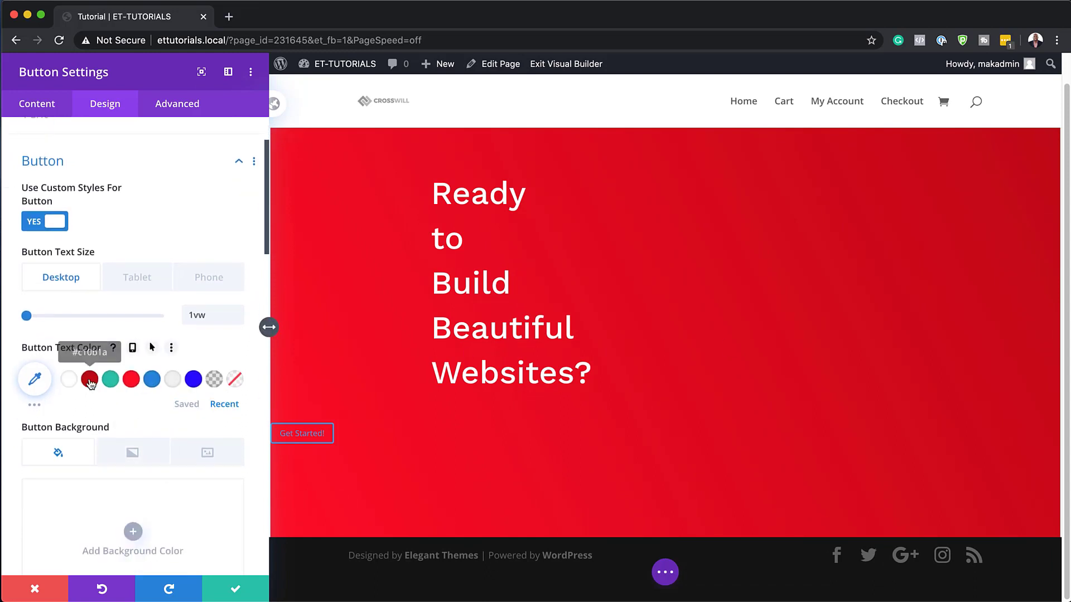
pyautogui.click(68, 381)
pyautogui.scroll(-4, 134, 460)
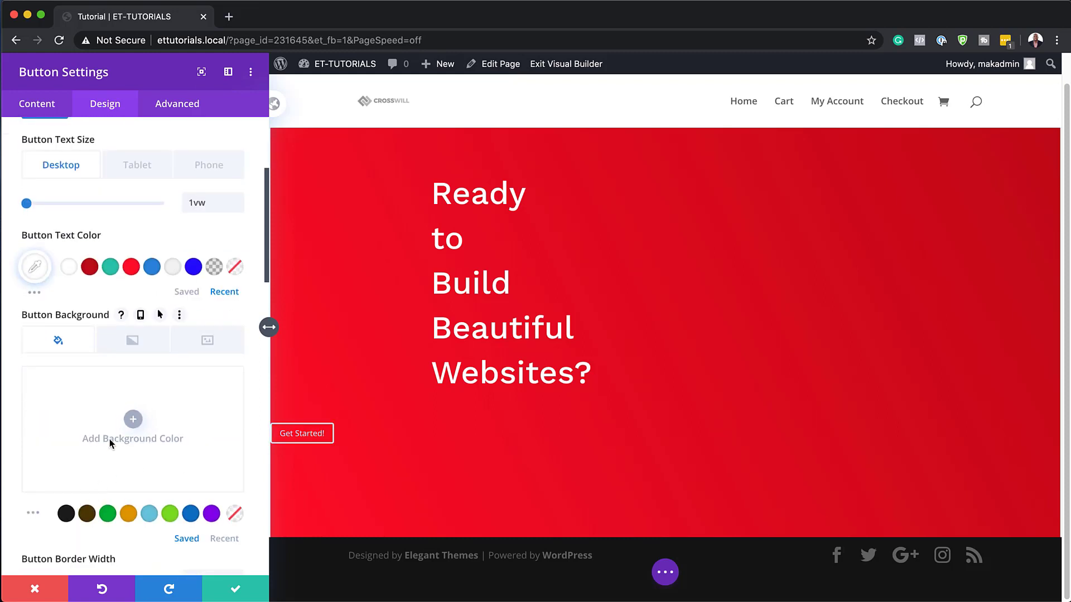
pyautogui.click(134, 419)
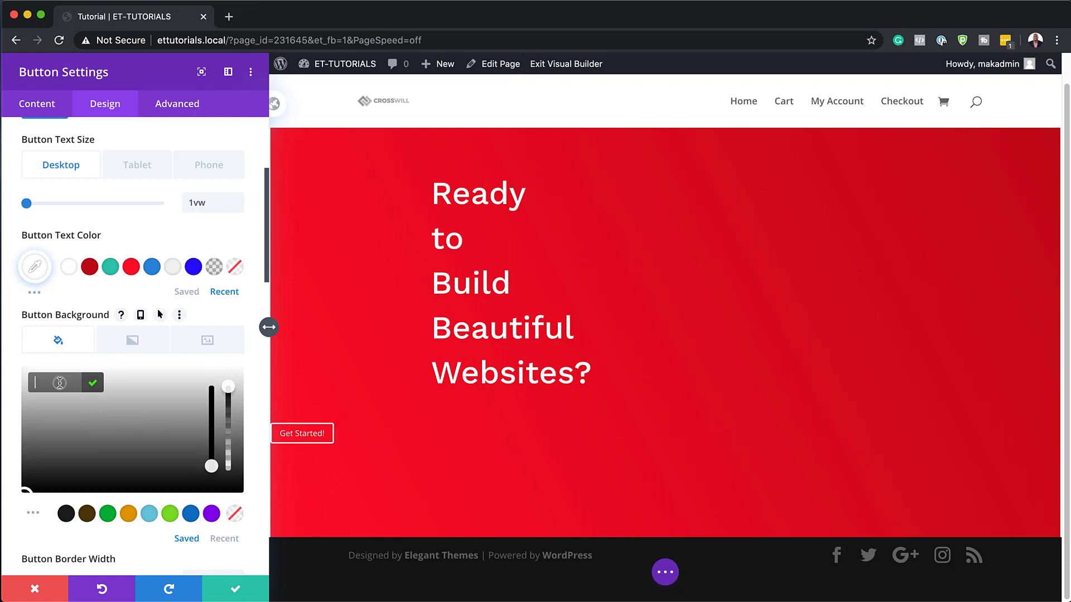
pyautogui.write('#000000')
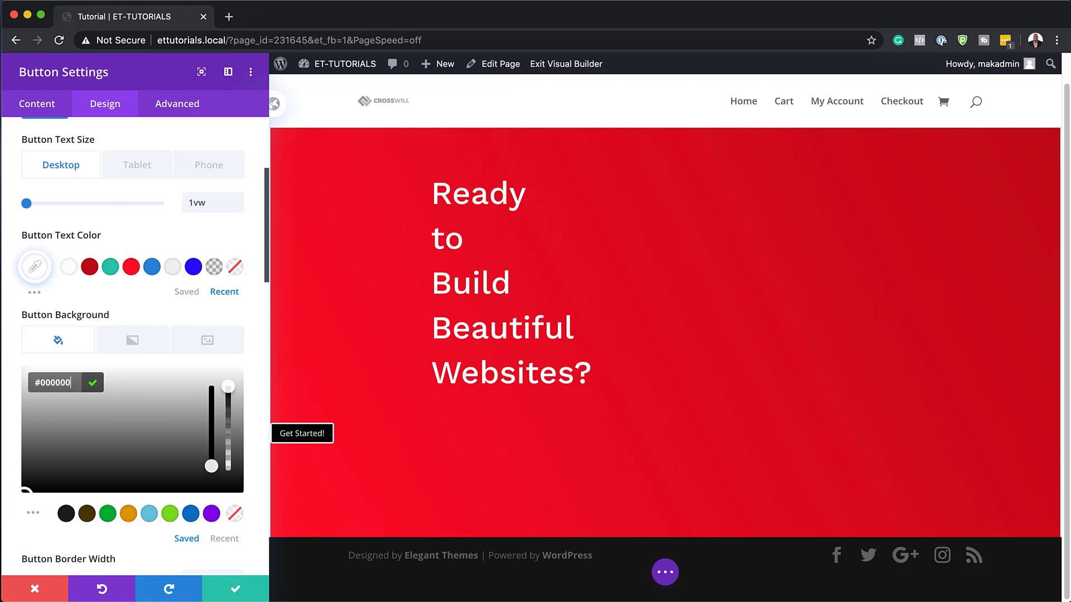
# Step: Set the button's border width to 0px
pyautogui.scroll(-3, 139, 458)
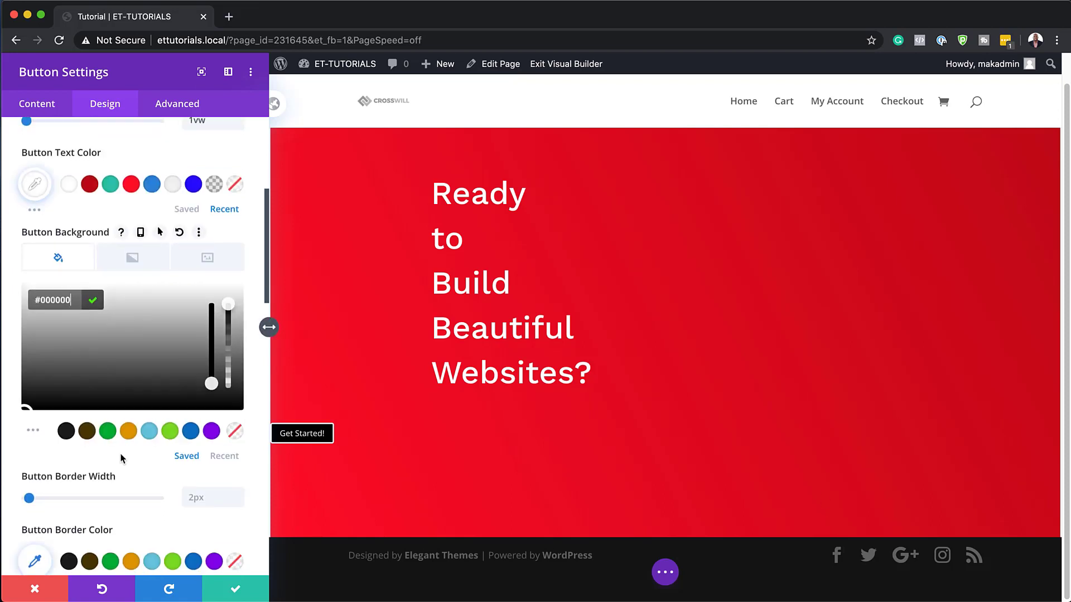
pyautogui.scroll(-1, 123, 458)
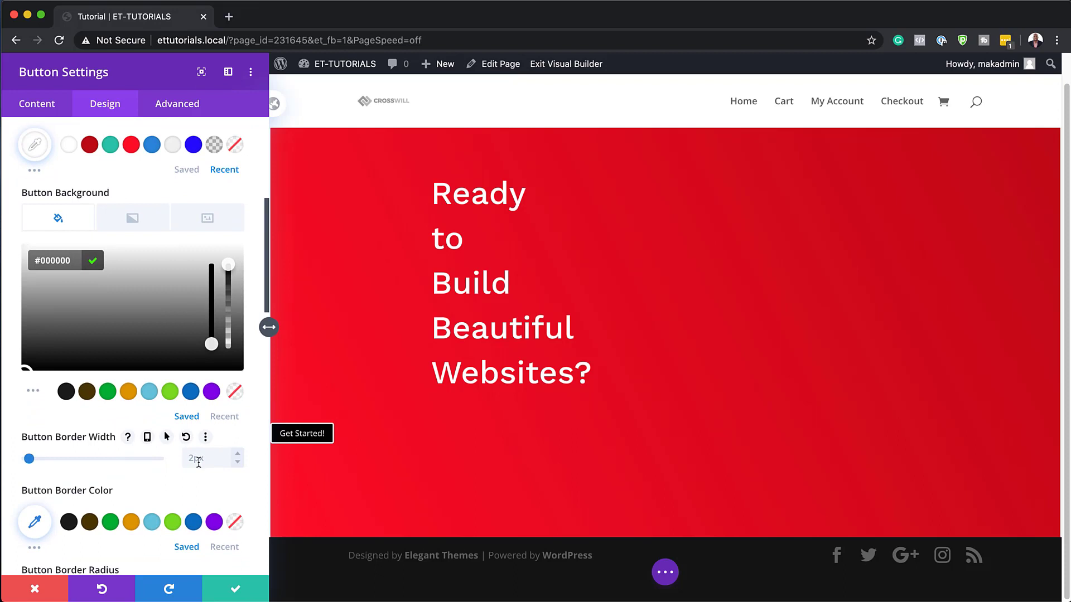
pyautogui.click(28, 459)
pyautogui.moveTo(28, 459); pyautogui.dragTo(11, 458)
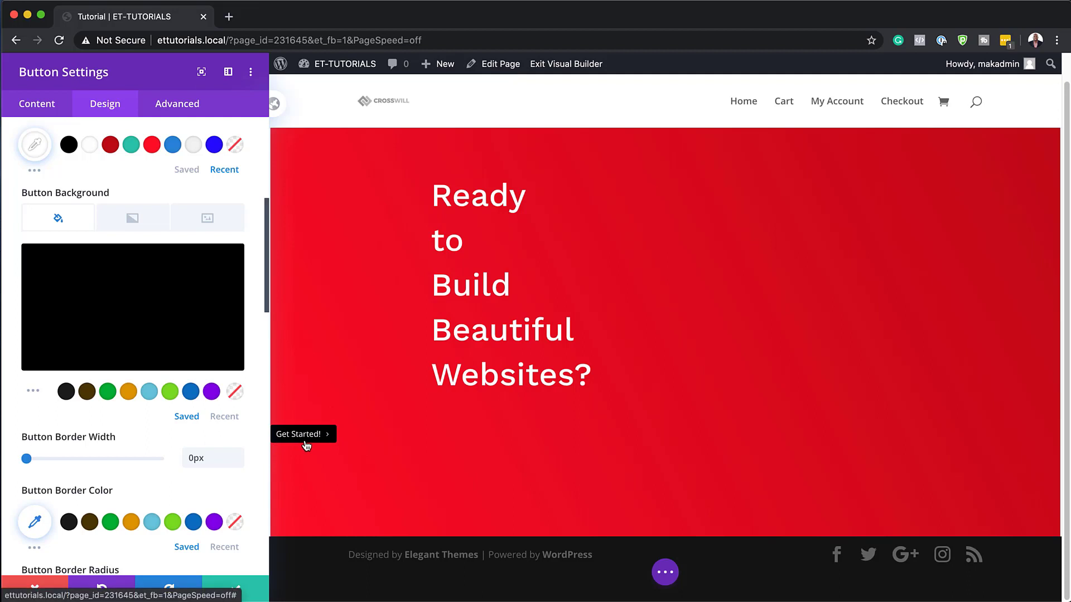
# Step: Set the button's font to Work Sans
pyautogui.scroll(-2, 213, 484)
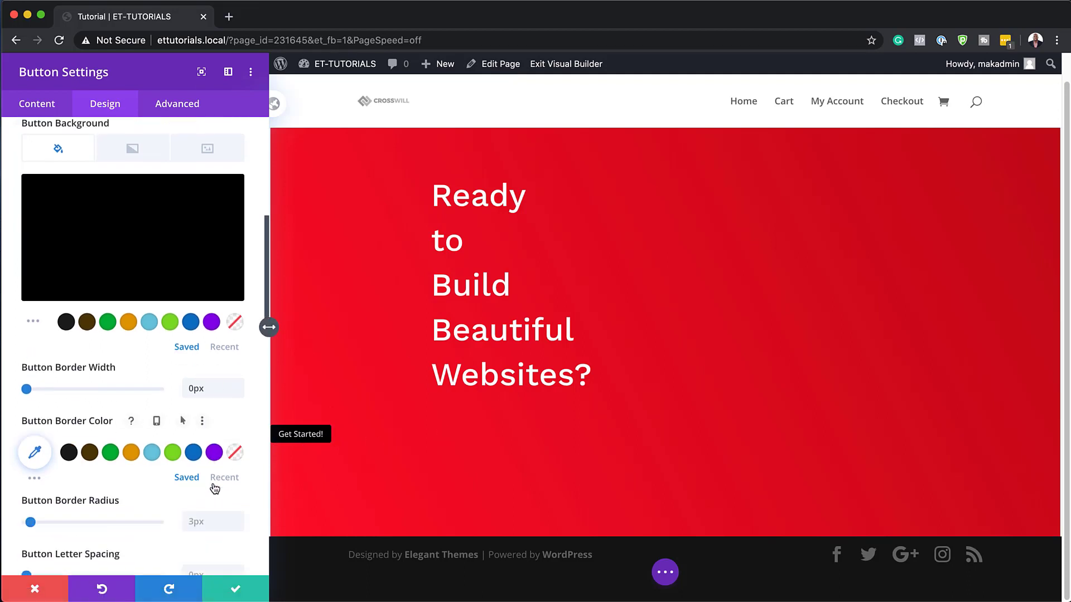
pyautogui.scroll(-5, 214, 488)
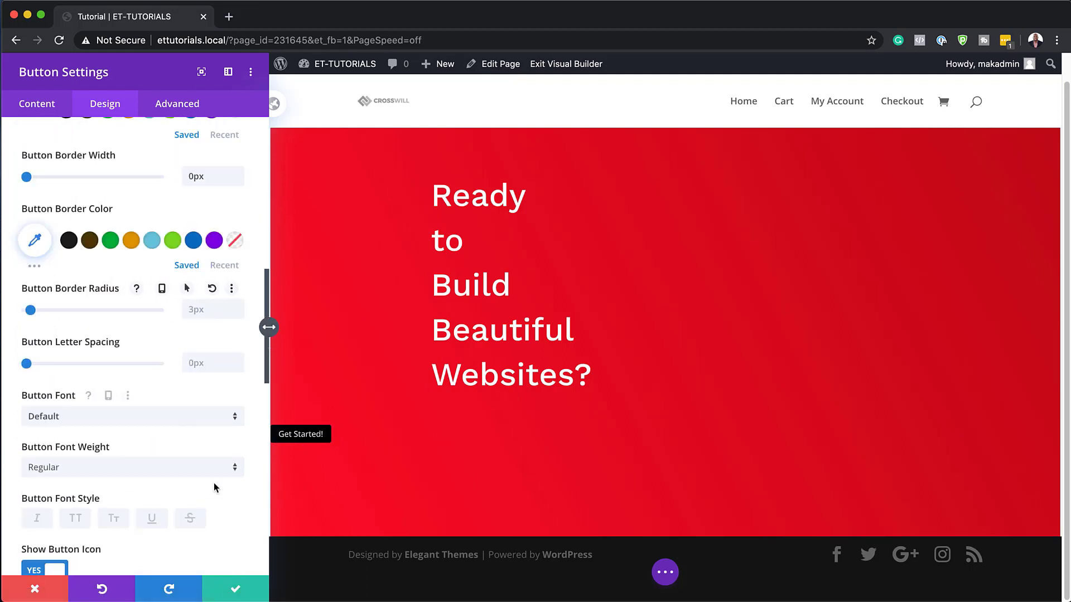
pyautogui.click(129, 417)
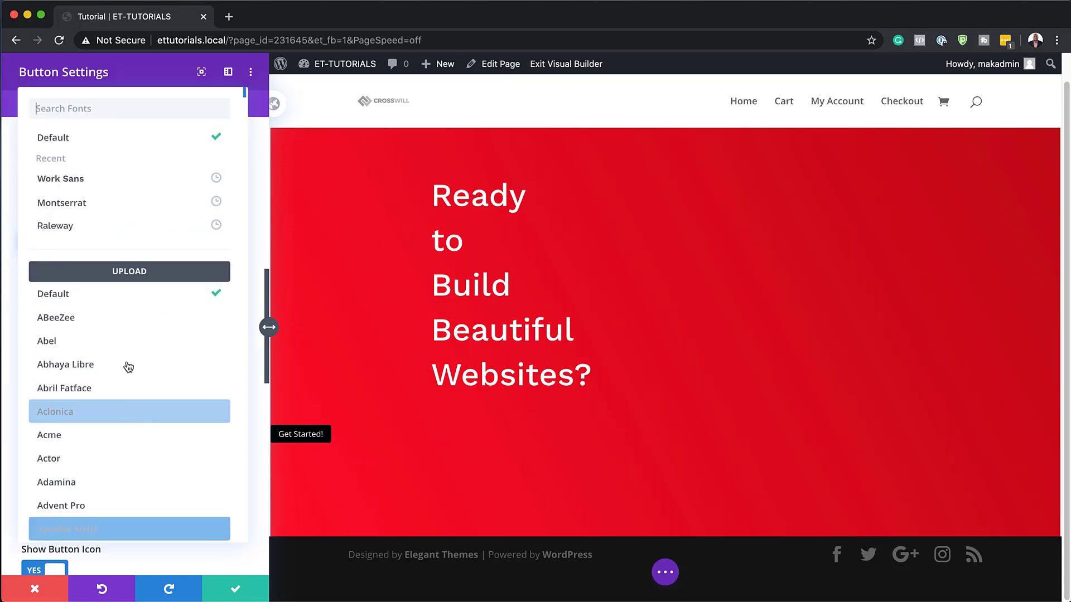
pyautogui.click(102, 183)
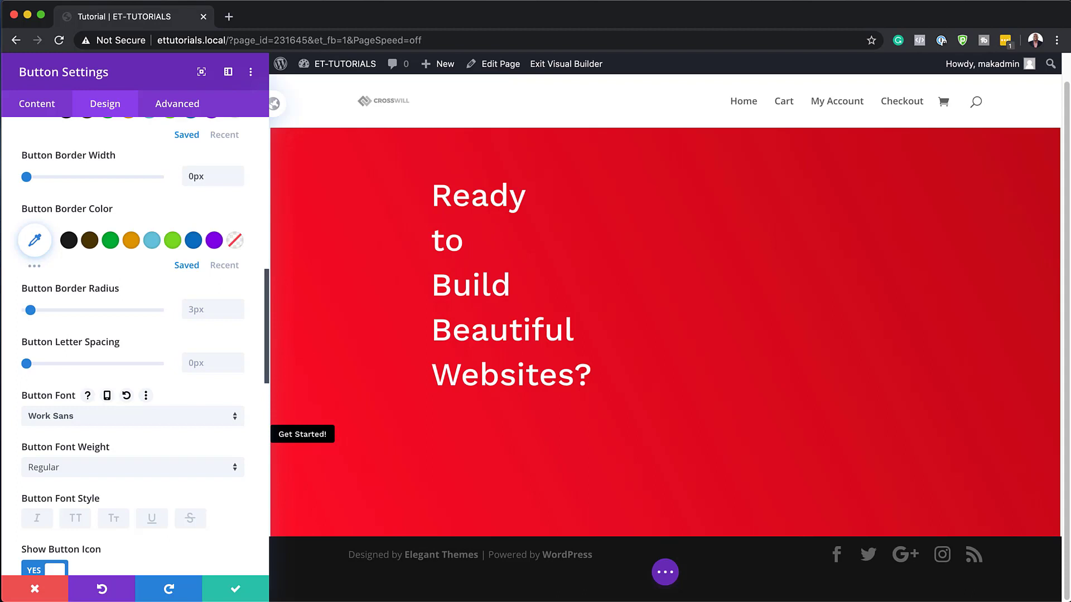
# Step: Set the button's top margin to 3vw and its left margin to 20vw
pyautogui.press('super+Tab')
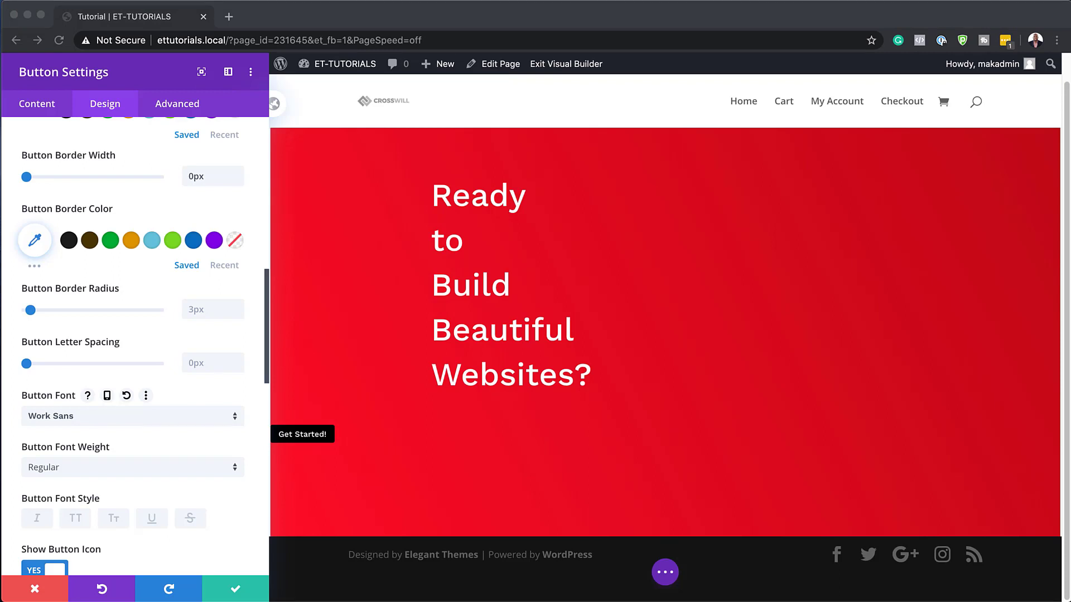
pyautogui.scroll(-15, 167, 394)
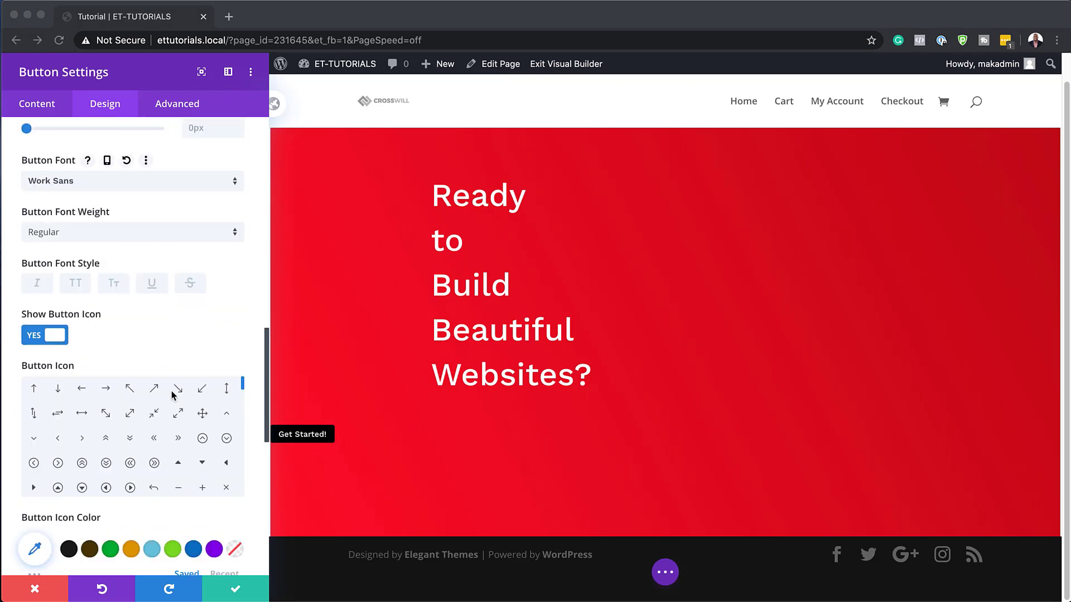
pyautogui.click(67, 424)
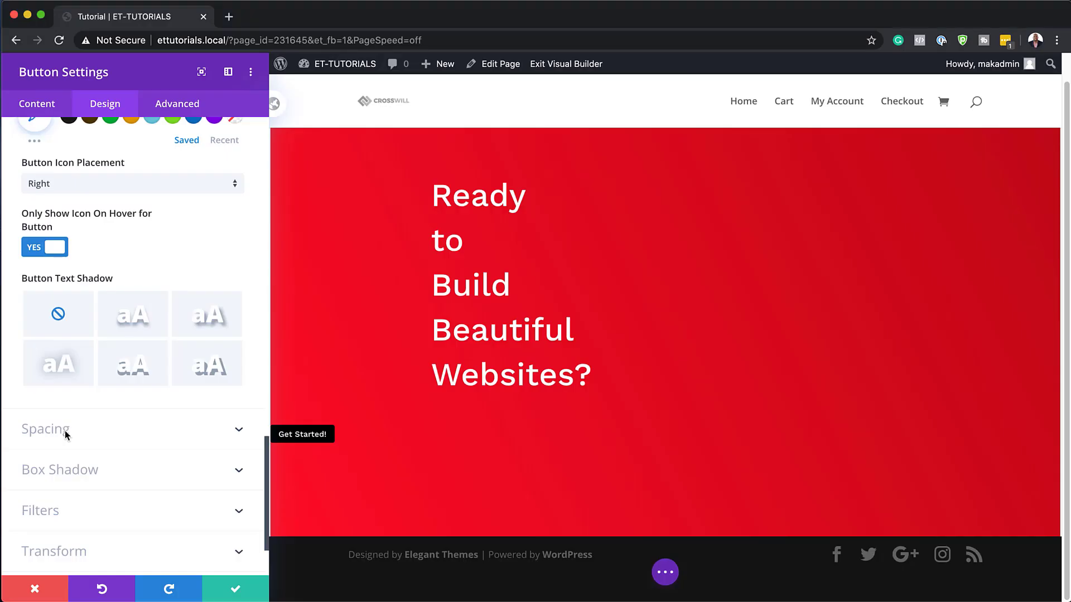
pyautogui.click(65, 431)
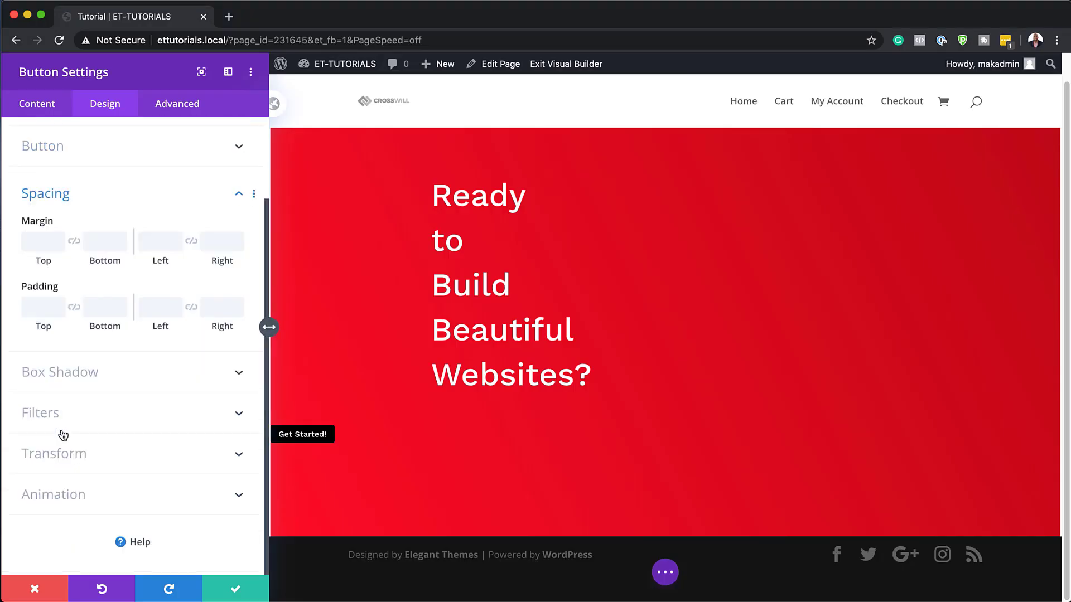
pyautogui.click(43, 247)
pyautogui.write('3vw')
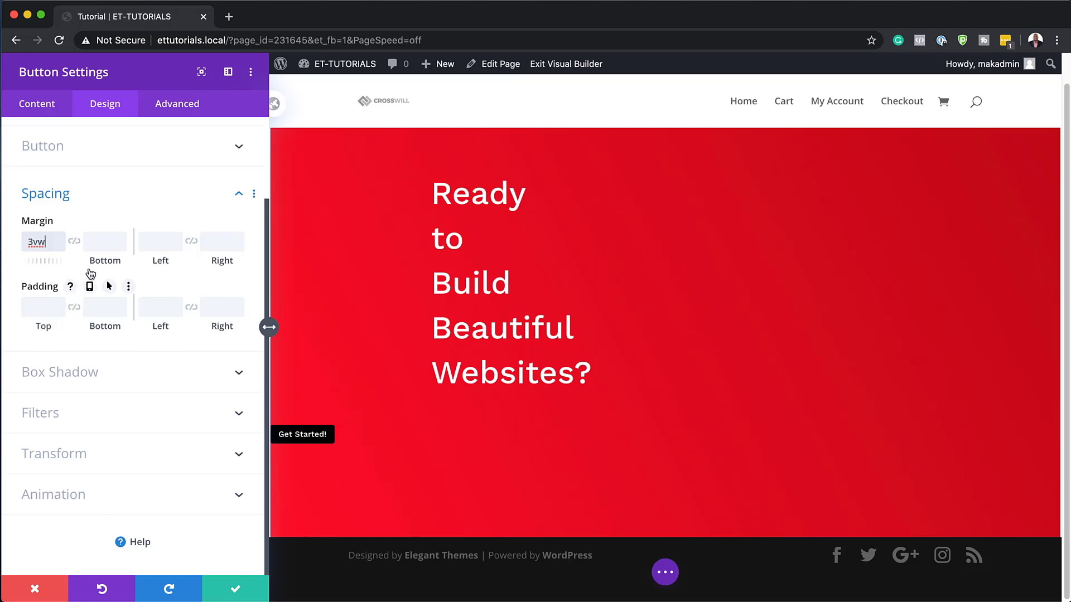
pyautogui.click(152, 242)
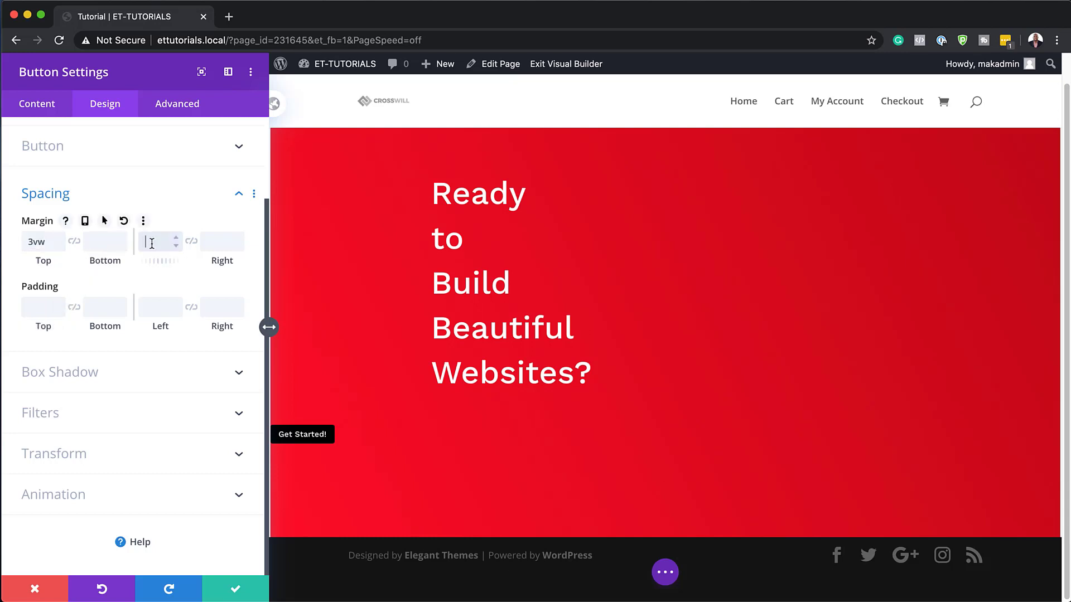
pyautogui.write('20vw')
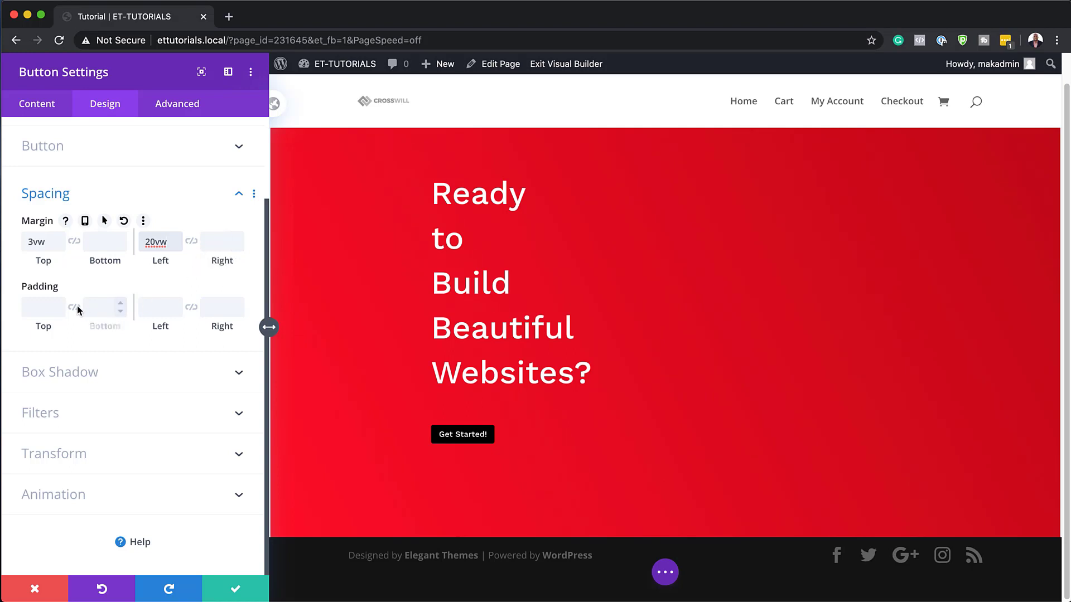
# Step: Set the button's linked top and bottom padding to 1.2vw and its linked left and right padding to 1.8vw
pyautogui.click(40, 310)
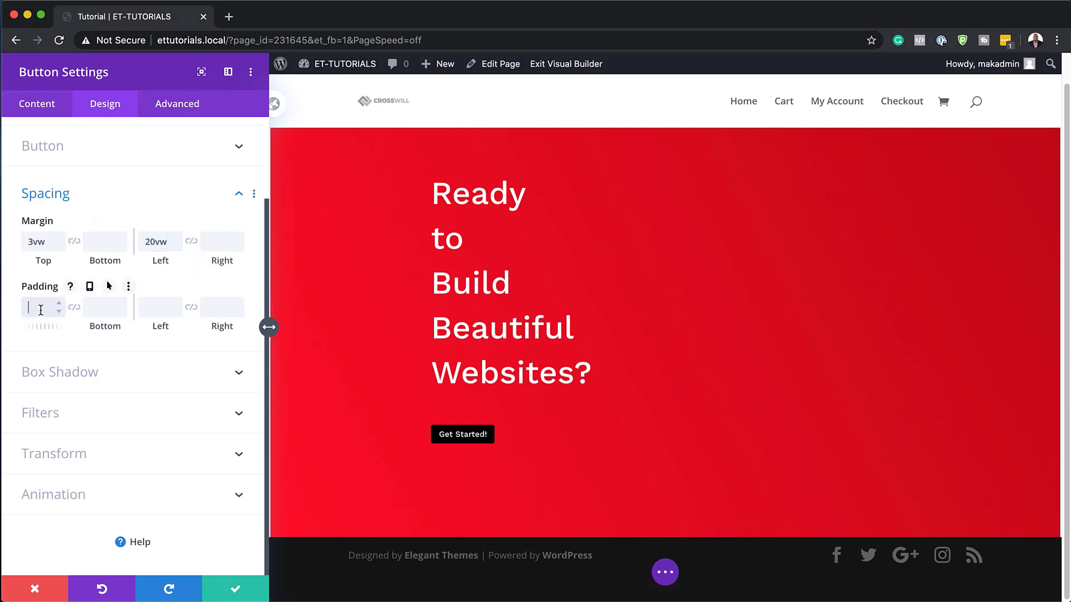
pyautogui.write('1.2vw')
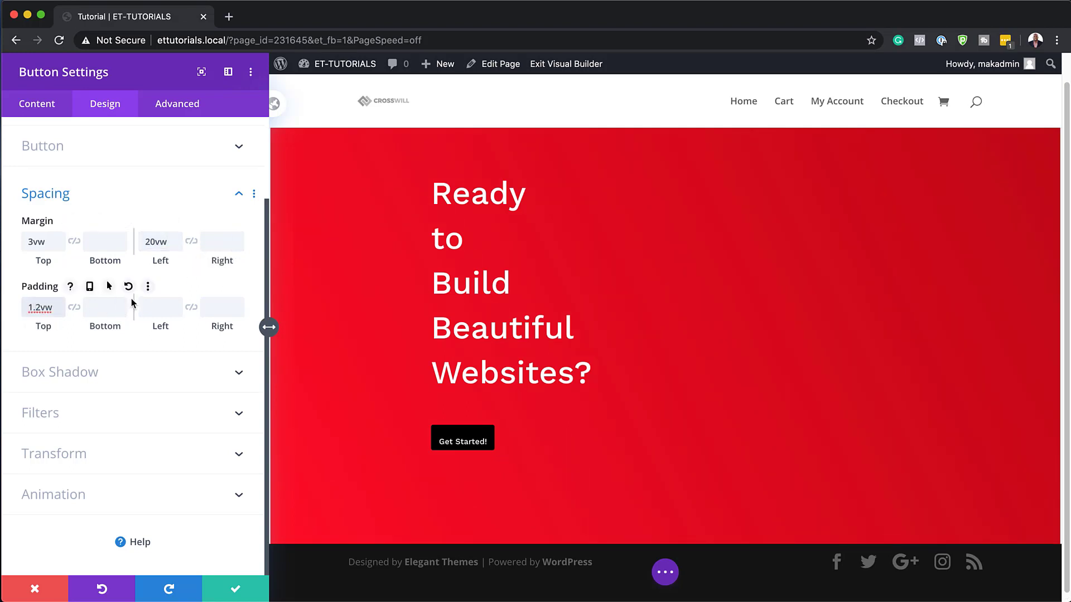
pyautogui.click(76, 310)
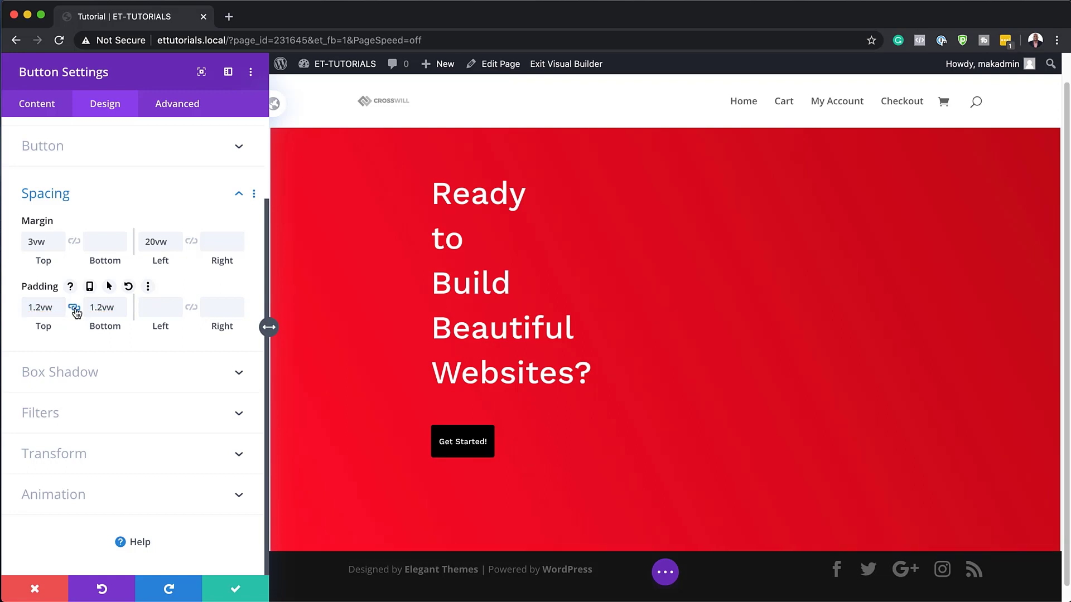
pyautogui.click(151, 307)
pyautogui.write('1.8vw')
pyautogui.click(192, 311)
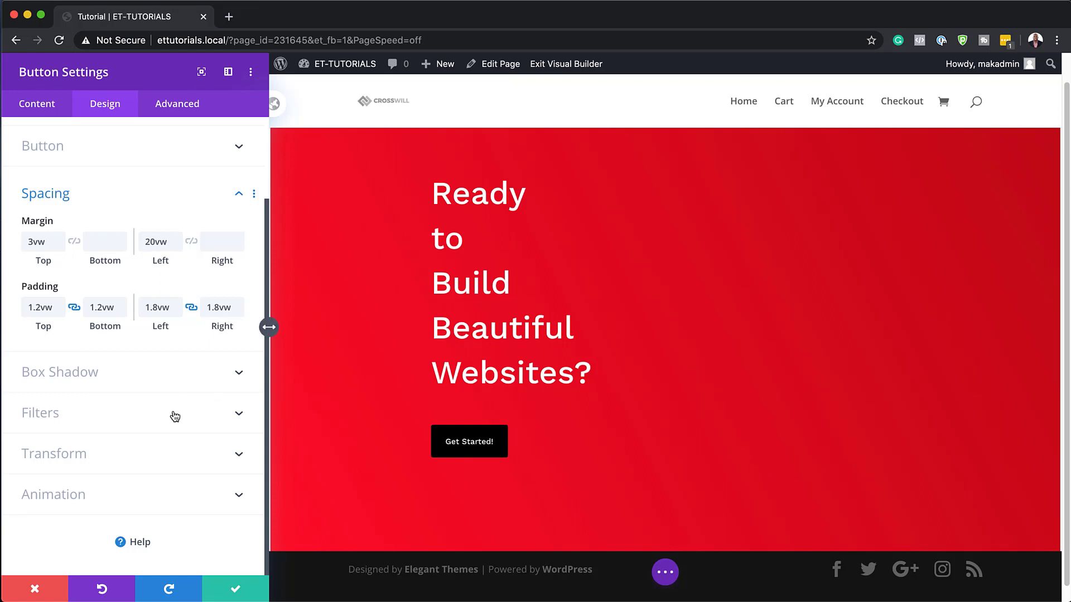
# Step: Give the button a Flip animation with the direction set to Down
pyautogui.click(78, 496)
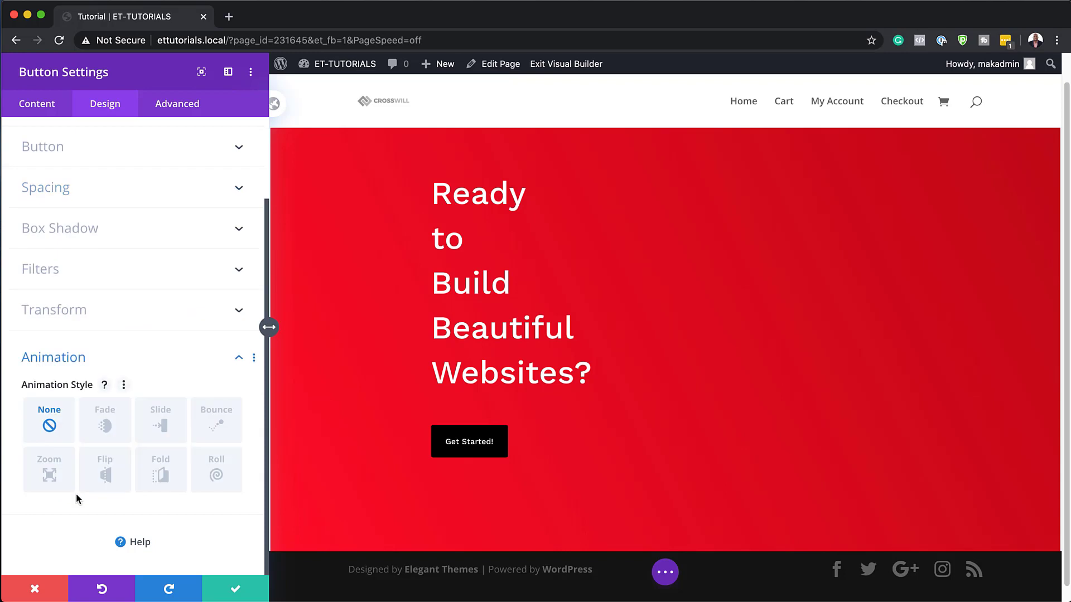
pyautogui.click(109, 477)
pyautogui.scroll(-5, 115, 484)
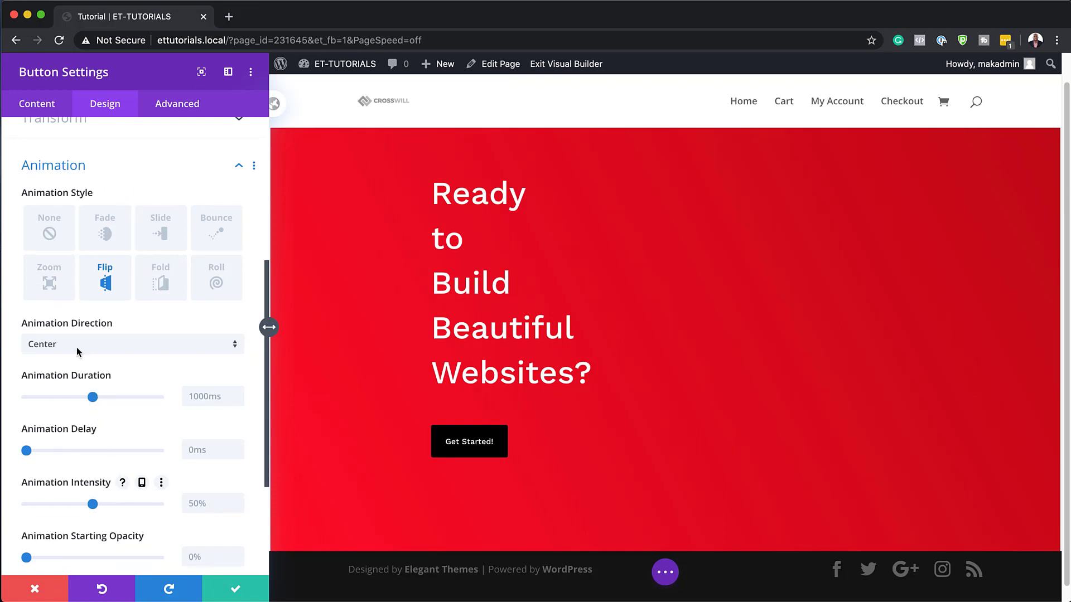
pyautogui.click(100, 346)
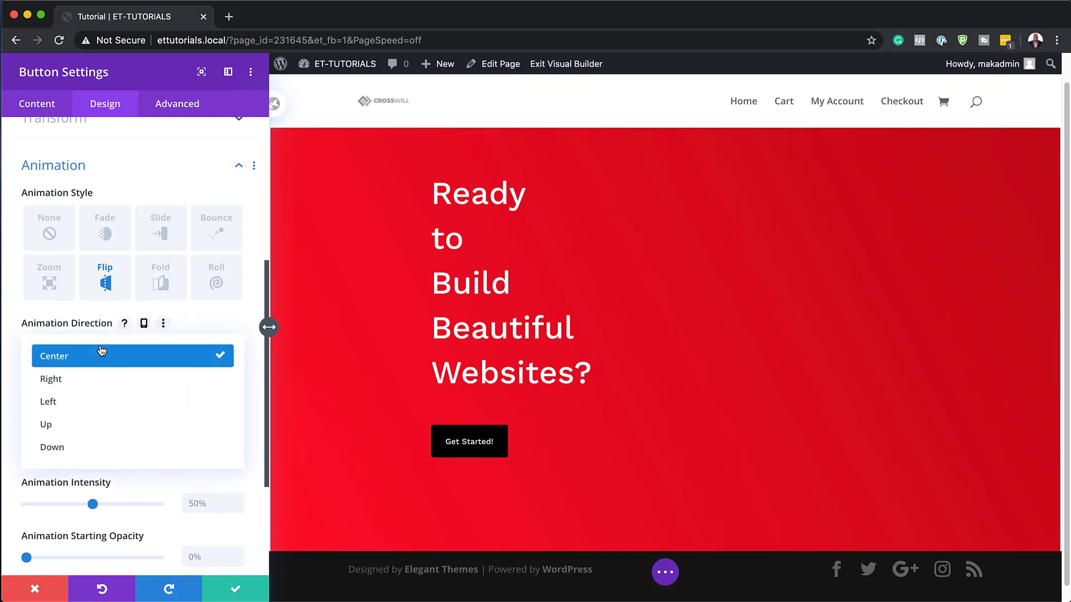
pyautogui.click(90, 449)
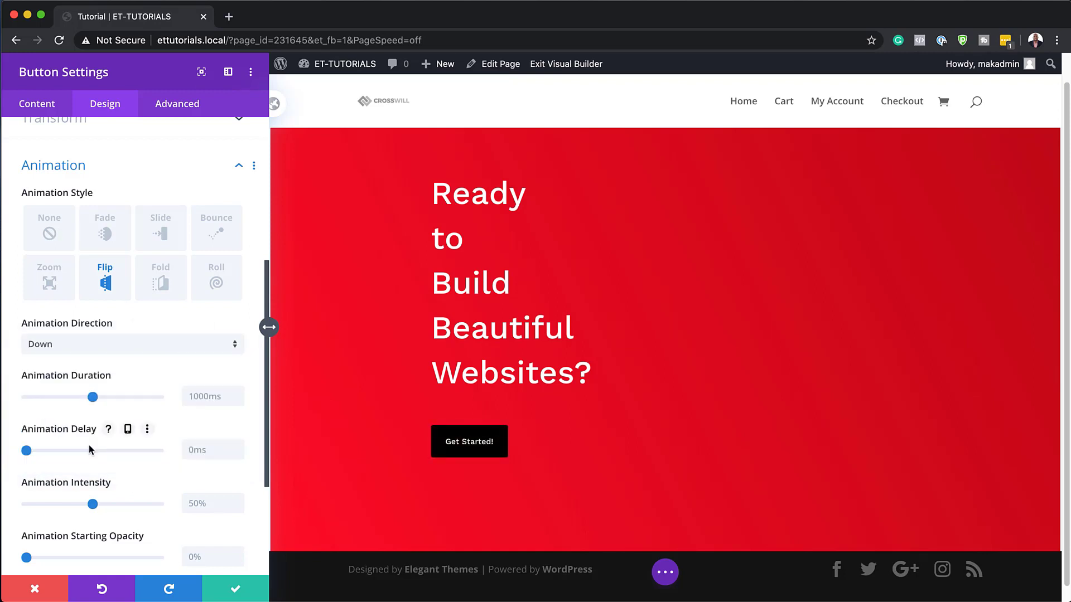
# Step: Set the button's animation delay to 2000ms and its animation intensity to 100%
pyautogui.click(200, 451)
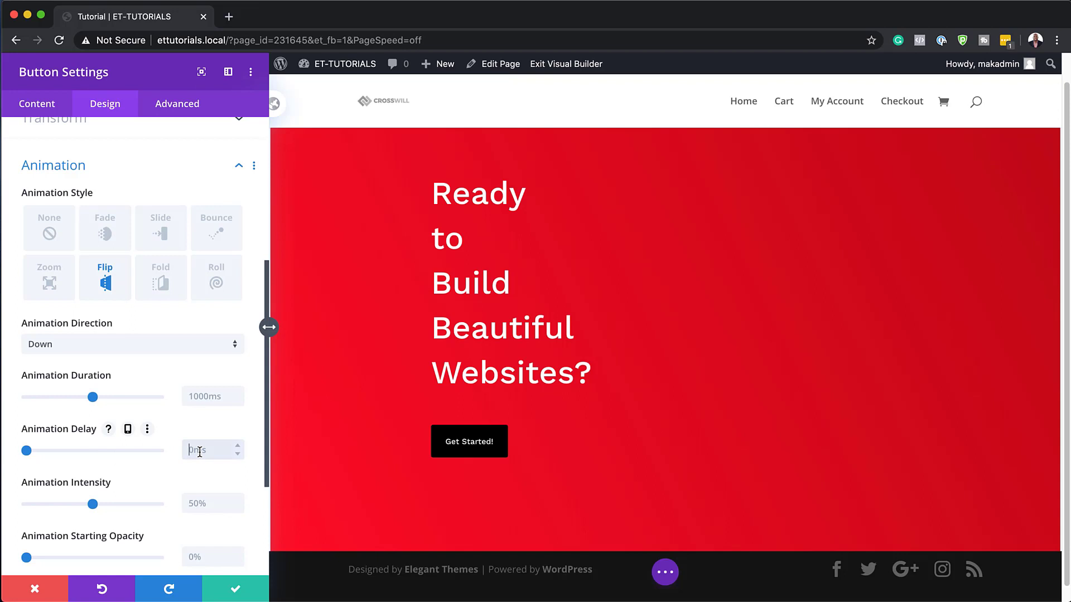
pyautogui.write('2000ms')
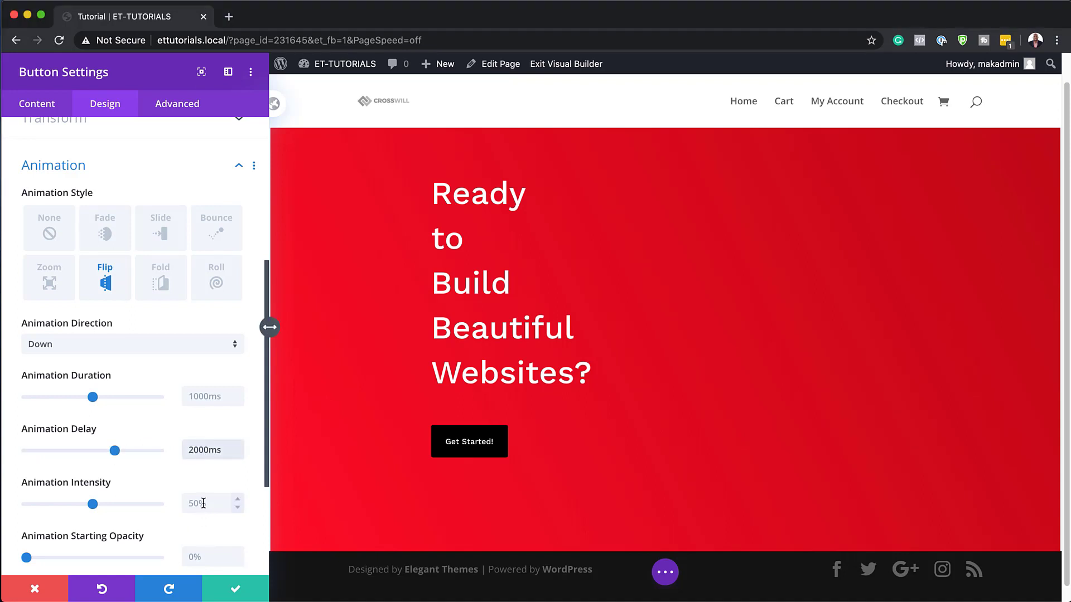
pyautogui.doubleClick(203, 504)
pyautogui.write('100')
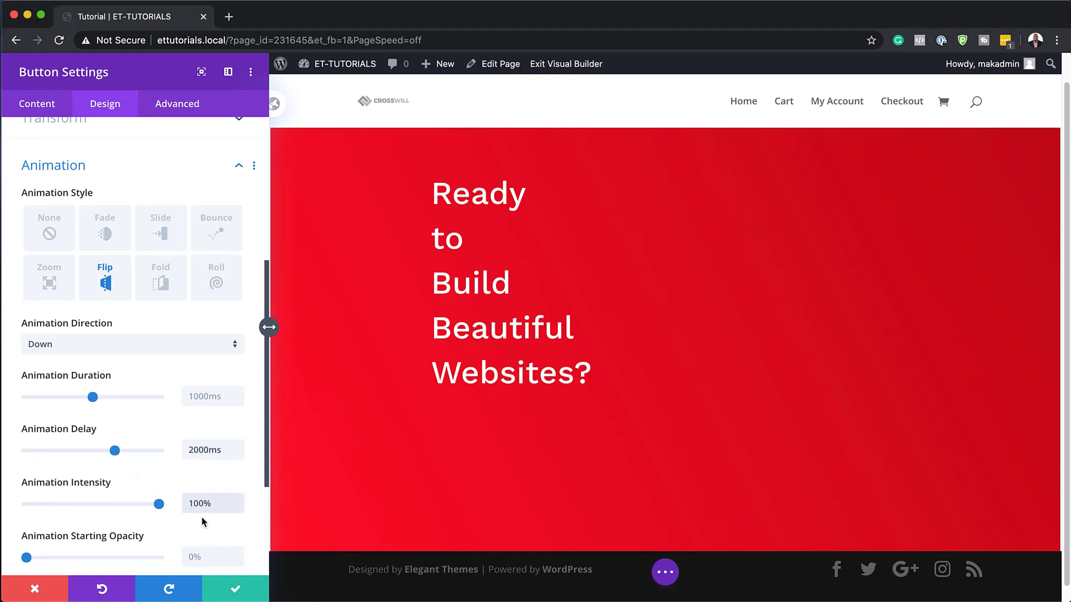
# Step: Set the button's animation starting opacity to 100% and save the button settings
pyautogui.scroll(-2, 202, 516)
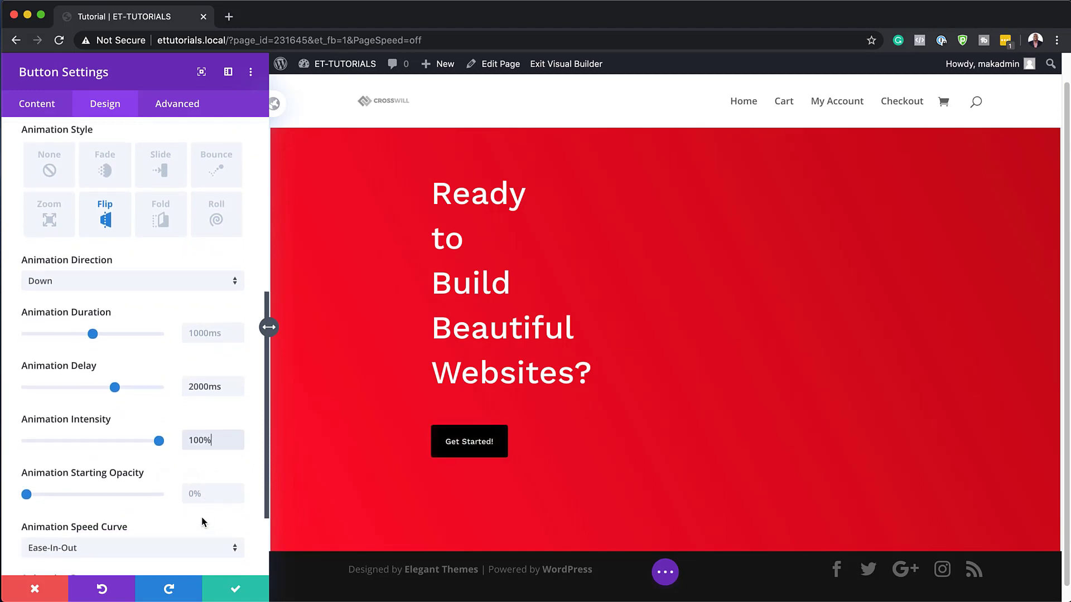
pyautogui.scroll(-2, 202, 517)
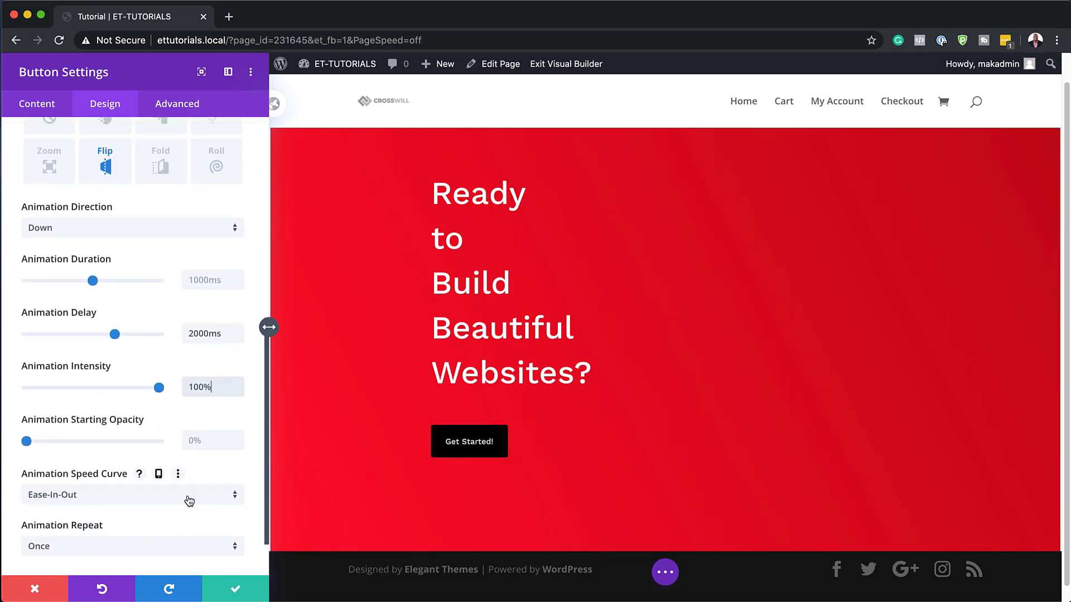
pyautogui.scroll(-1, 189, 501)
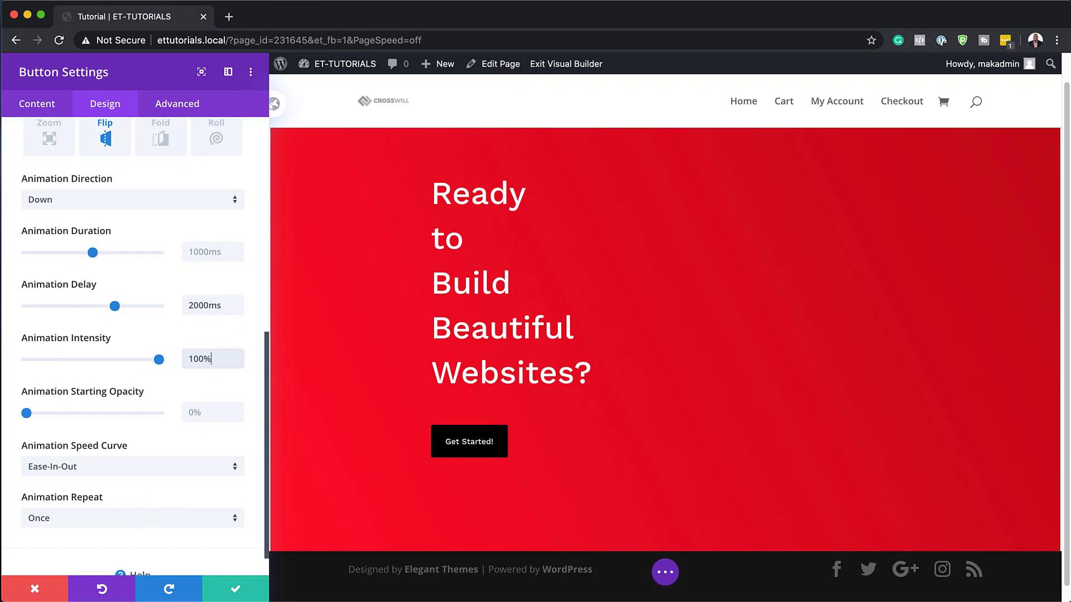
pyautogui.click(213, 416)
pyautogui.write('100%')
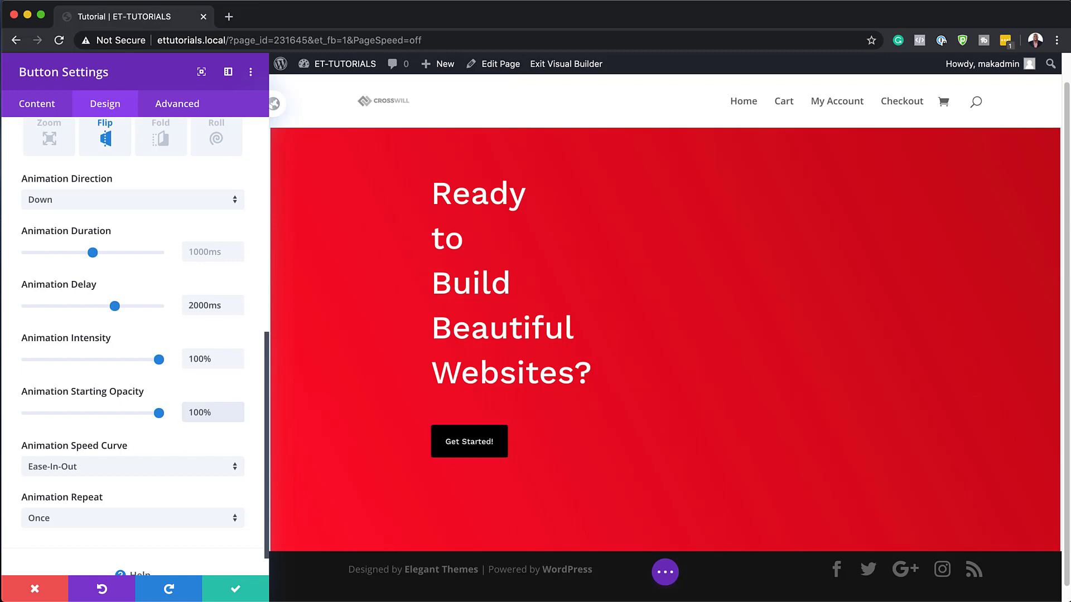
pyautogui.click(235, 589)
# Step: Add a regular section below the red hero section without choosing a row layout
pyautogui.scroll(-3, 752, 449)
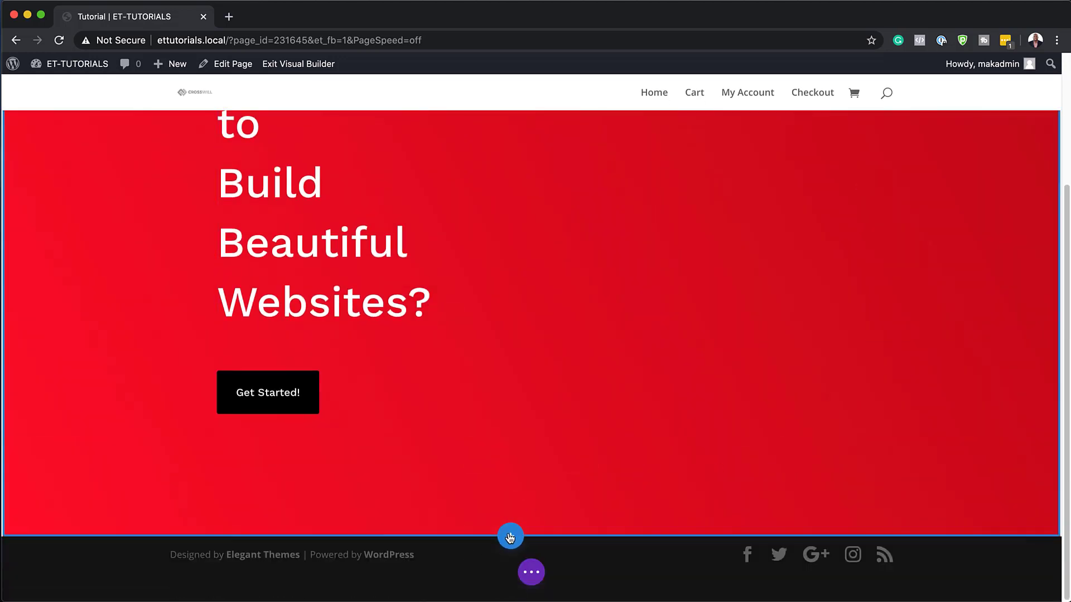
pyautogui.click(510, 537)
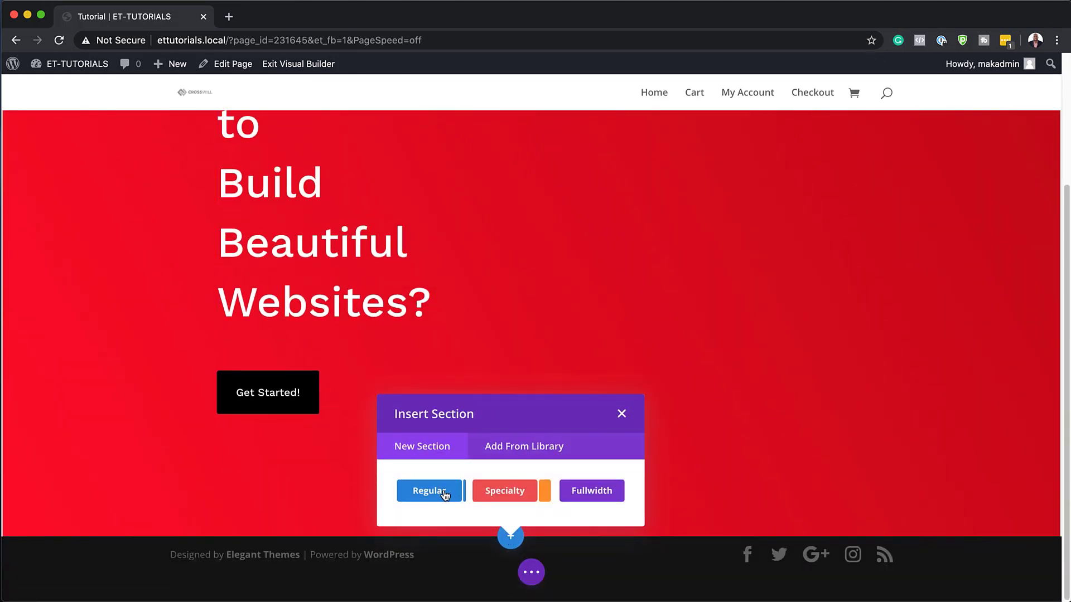
pyautogui.click(444, 493)
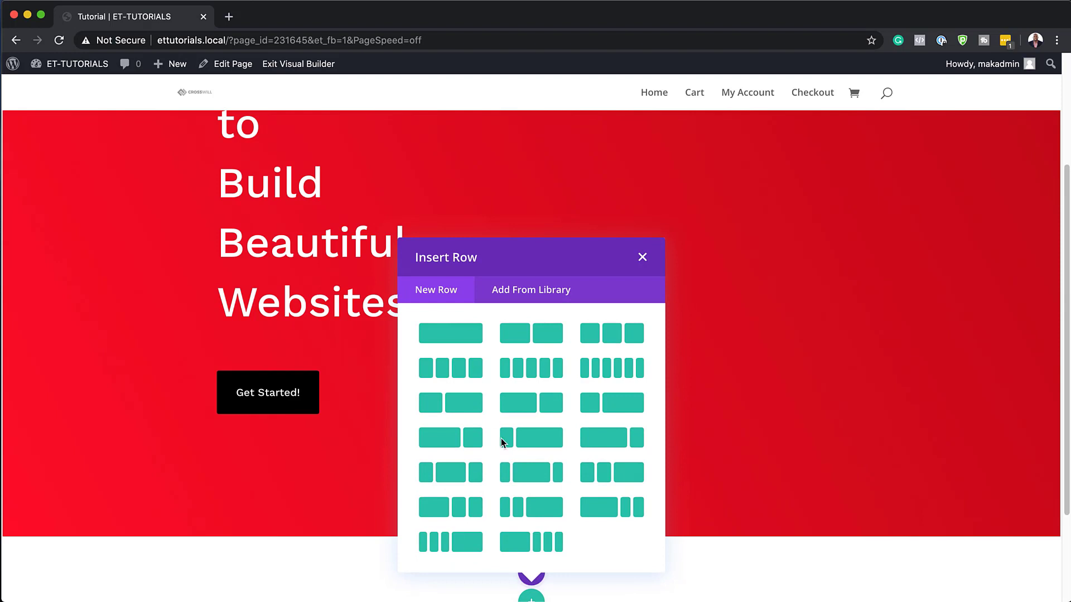
pyautogui.click(643, 258)
# Step: Remove the new section's top padding and save the section settings
pyautogui.scroll(-3, 79, 447)
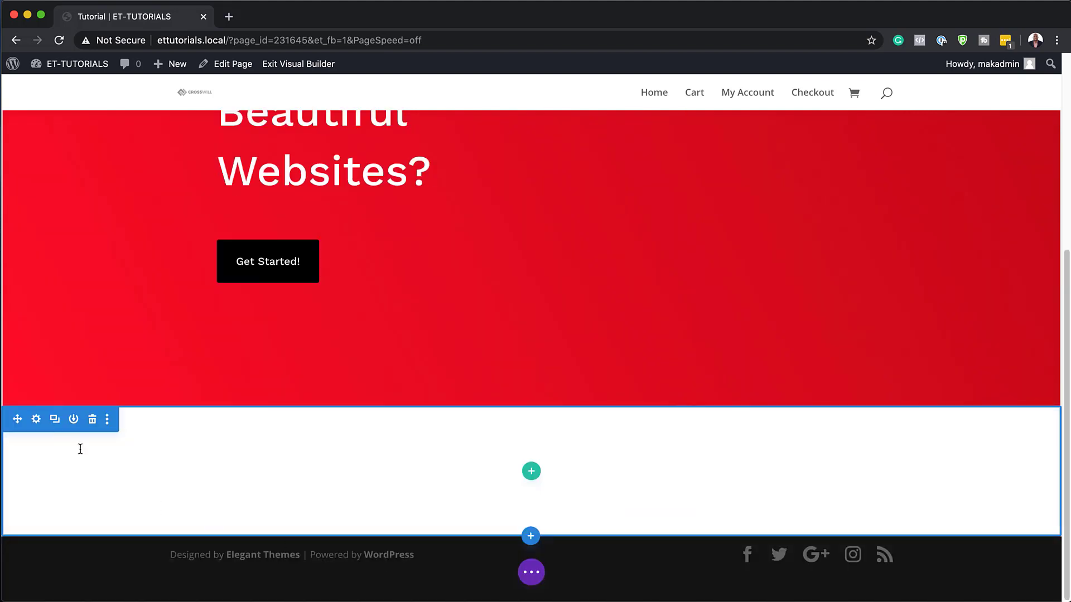
pyautogui.click(36, 420)
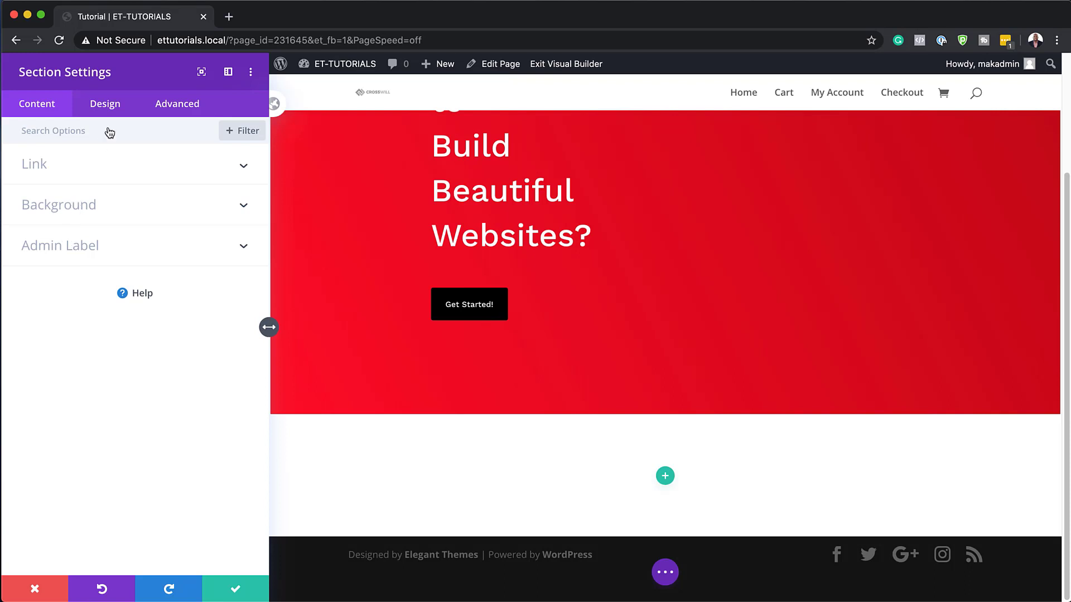
pyautogui.click(114, 111)
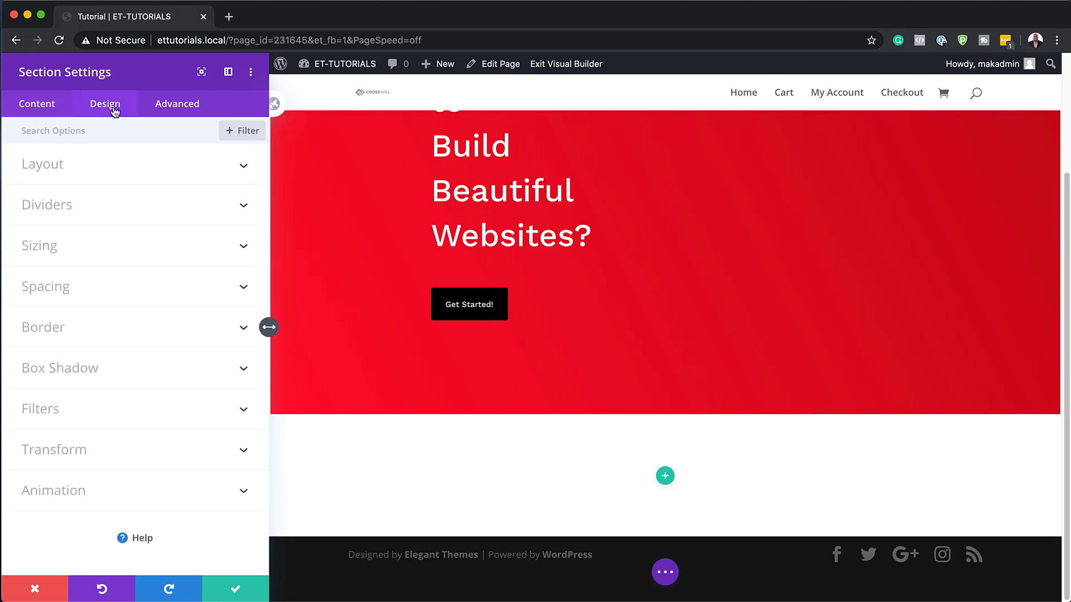
pyautogui.click(46, 294)
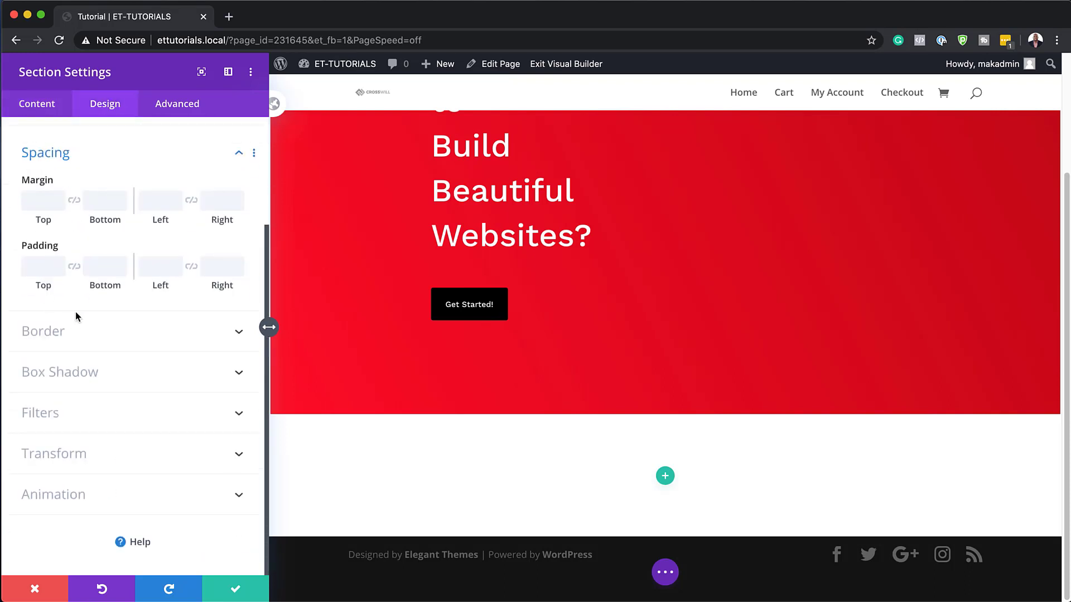
pyautogui.click(36, 267)
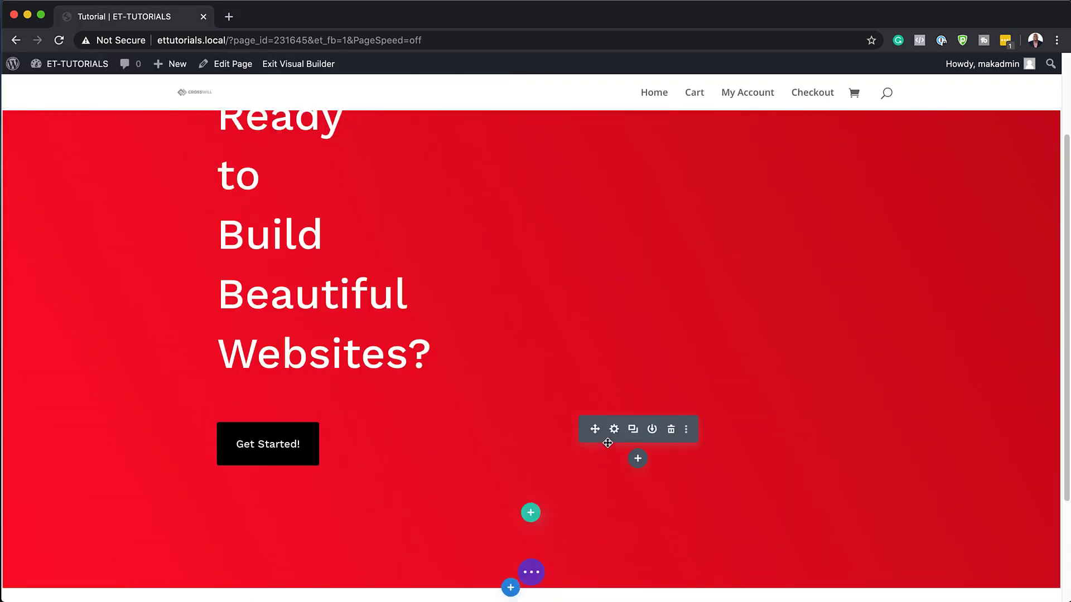
# Step: Insert a single-column row in the new section without adding a module
pyautogui.scroll(-3, 602, 446)
pyautogui.click(532, 471)
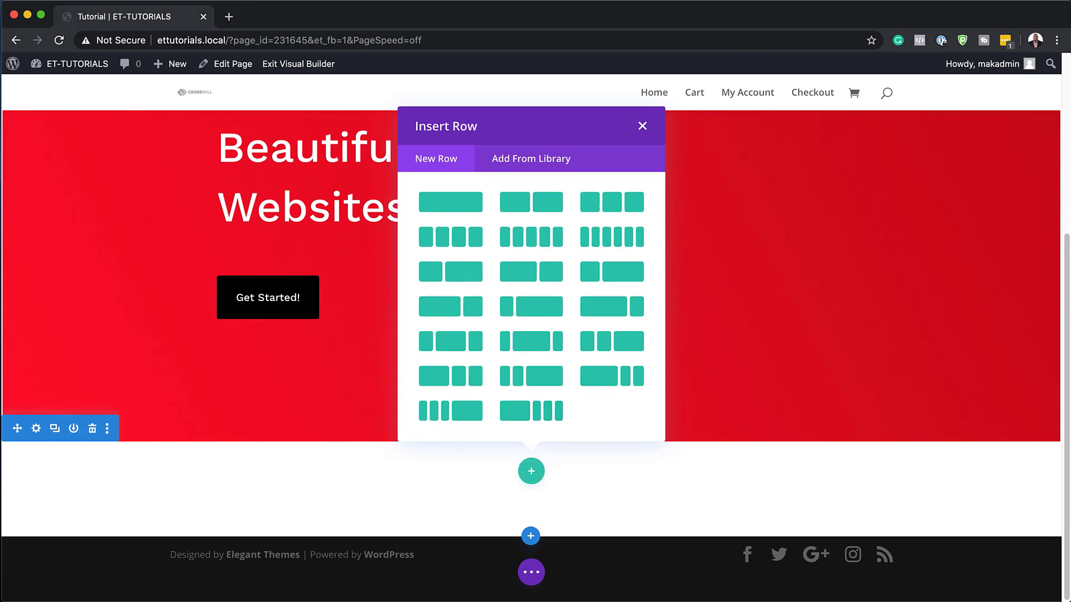
pyautogui.click(467, 208)
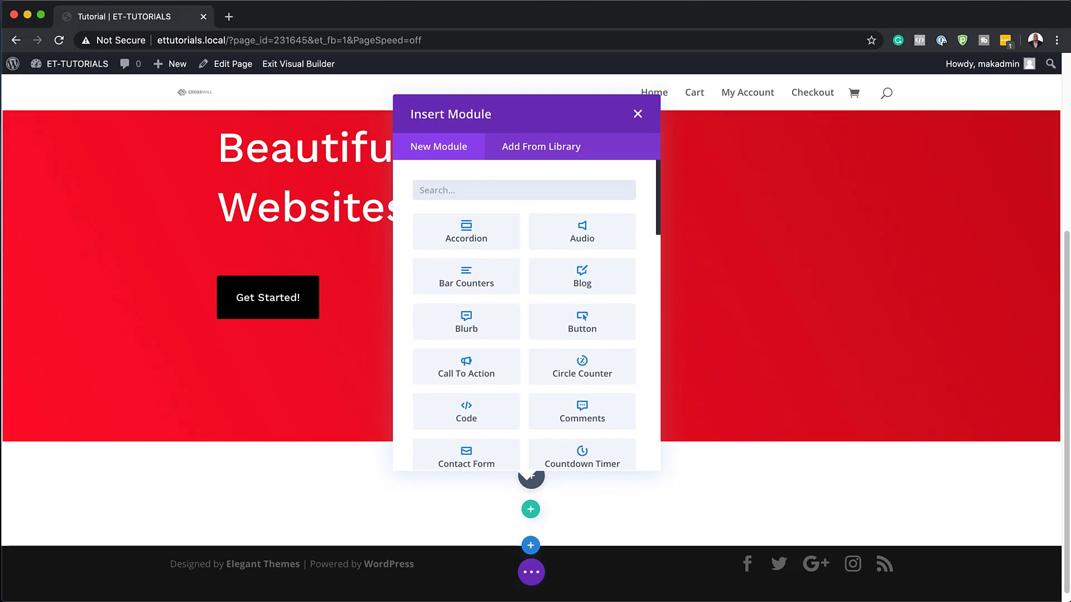
pyautogui.click(638, 114)
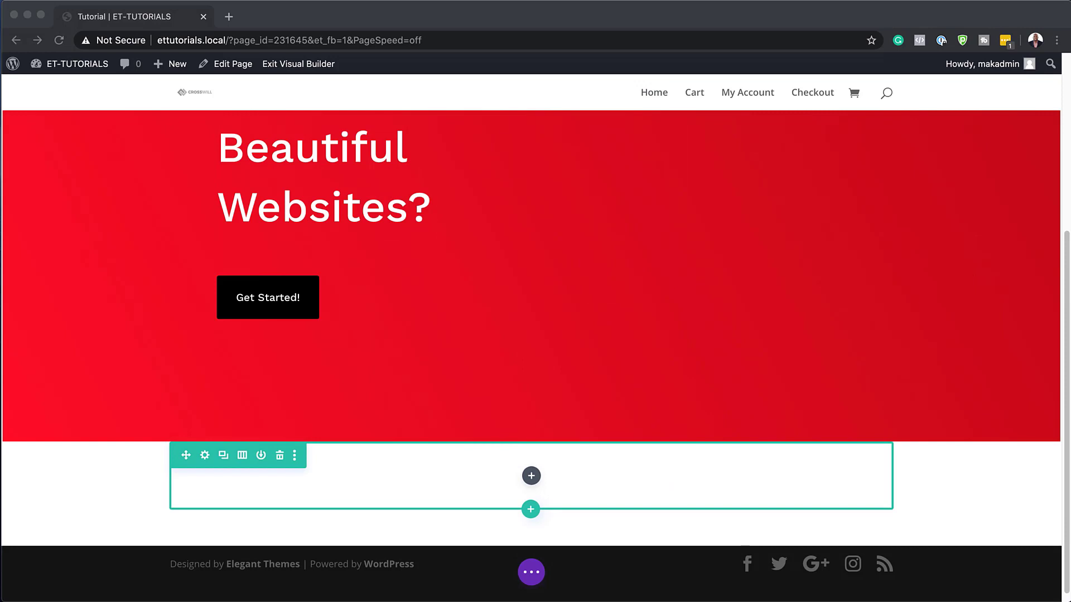
# Step: Set the new row's width and max width to 100% and save the row settings
pyautogui.click(206, 458)
pyautogui.click(206, 456)
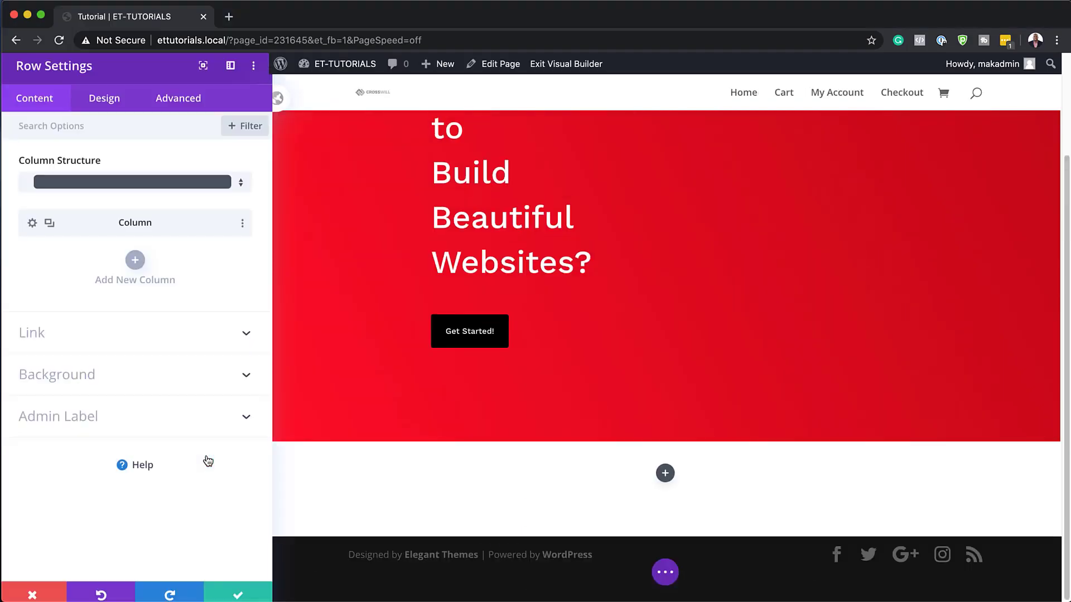
pyautogui.click(106, 104)
pyautogui.click(80, 164)
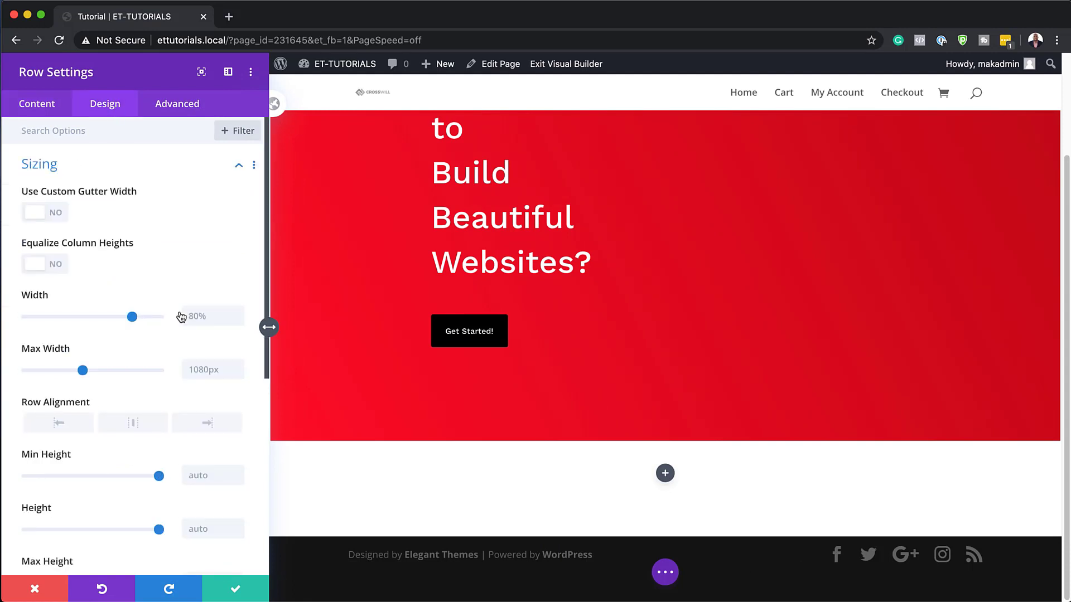
pyautogui.click(197, 316)
pyautogui.write('100%')
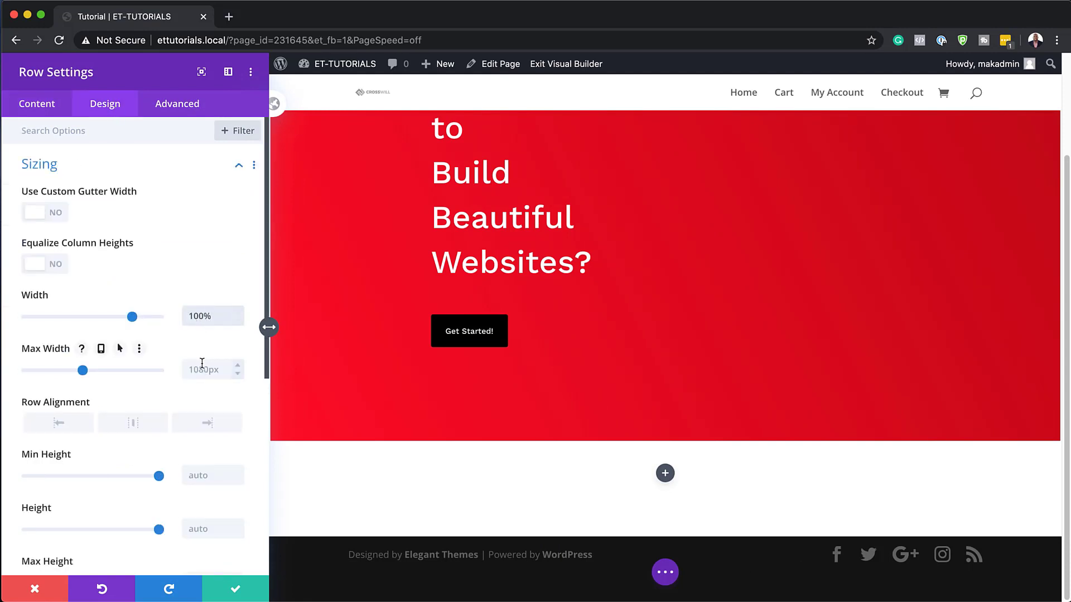
pyautogui.press('Tab')
pyautogui.write('100%')
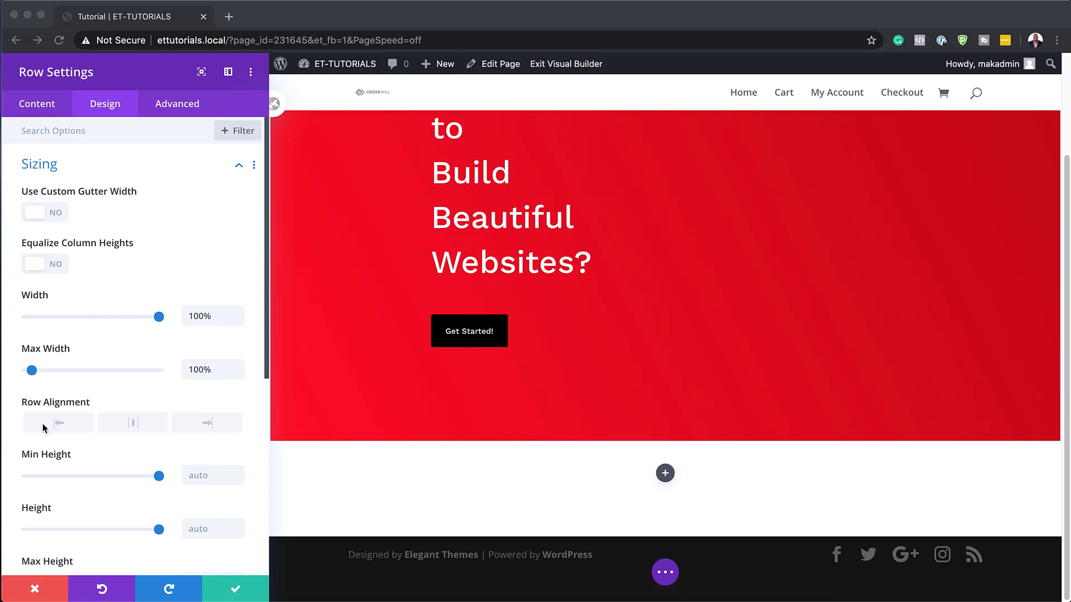
pyautogui.click(237, 590)
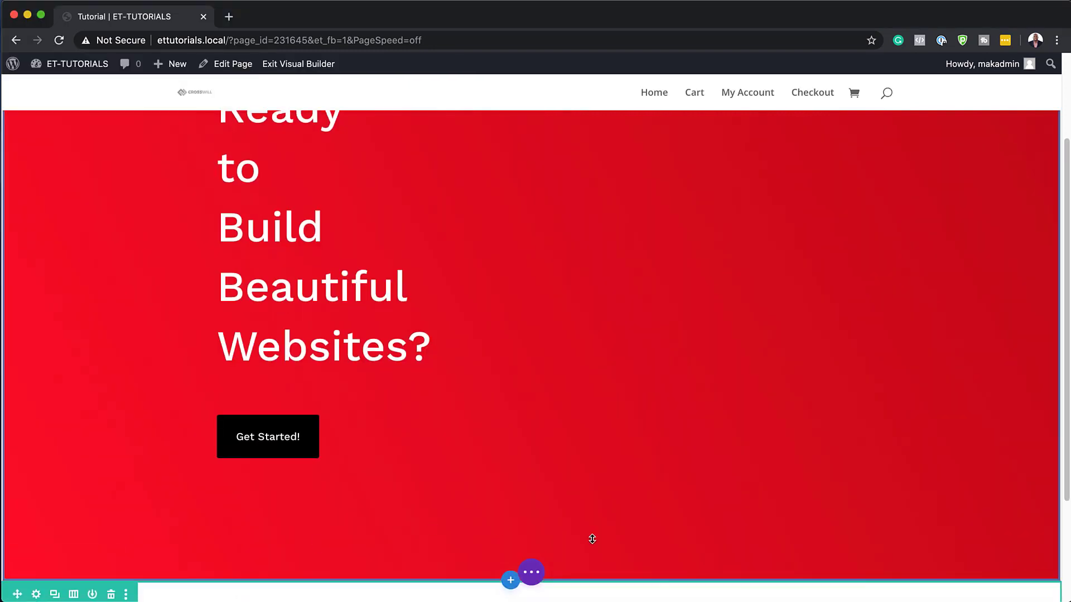
# Step: Add a Text module to the new full-width row
pyautogui.scroll(-3, 558, 502)
pyautogui.click(531, 467)
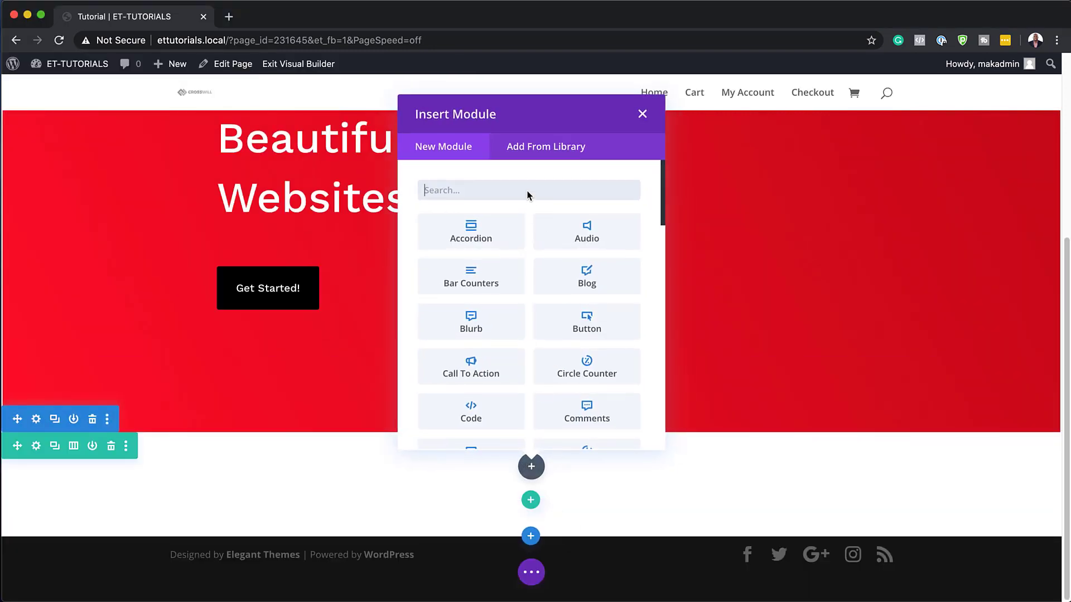
pyautogui.write('text')
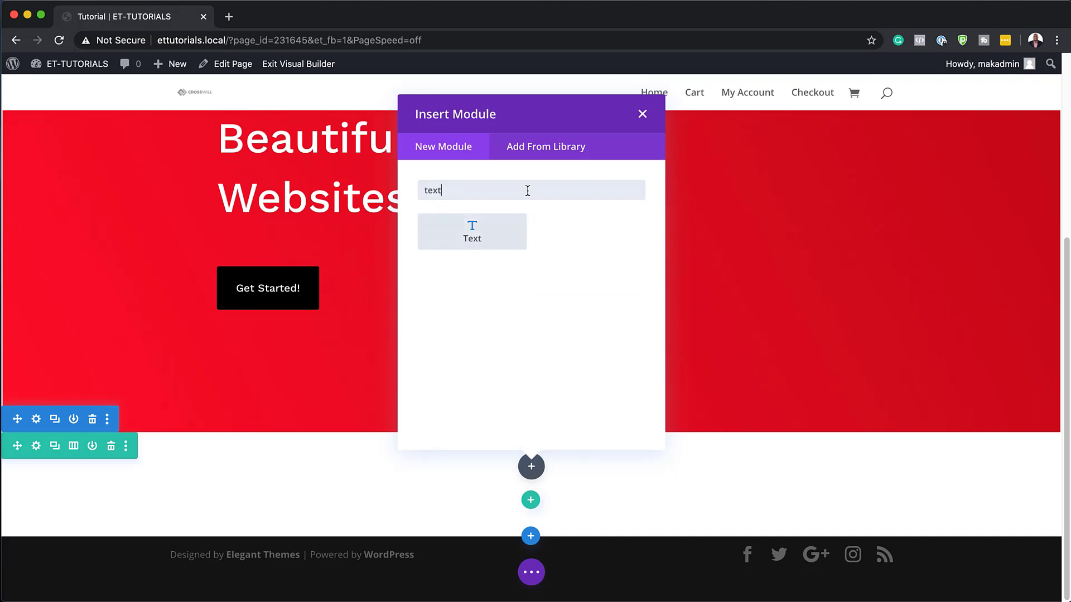
pyautogui.click(497, 232)
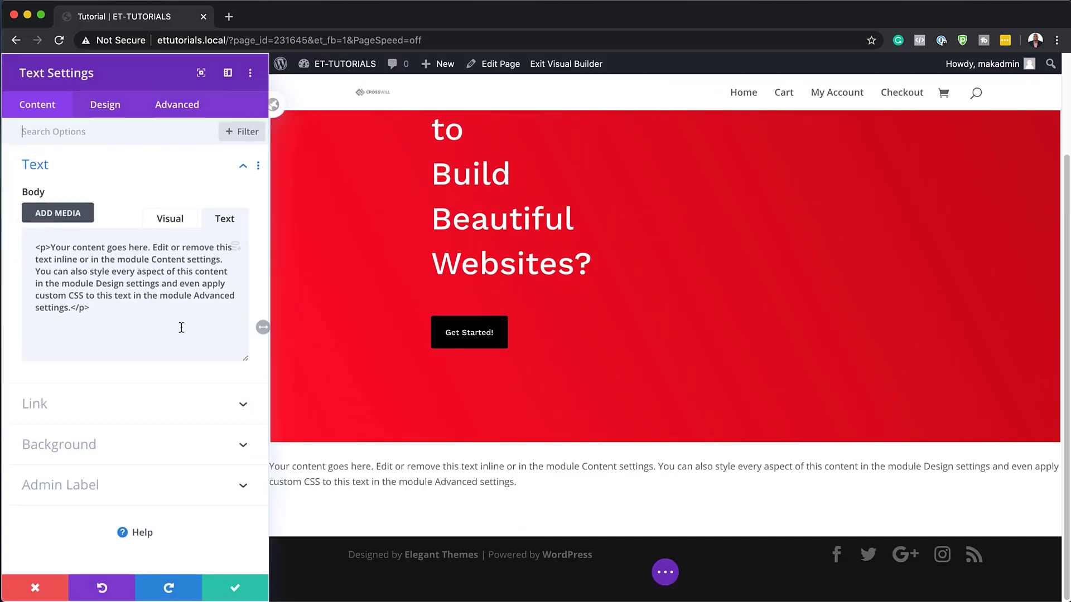
# Step: Replace the placeholder body with three Lorem ipsum paragraphs and remove the blank line before "Morbi in sem quis dui placerat ornare."
pyautogui.moveTo(120, 308); pyautogui.dragTo(29, 234)
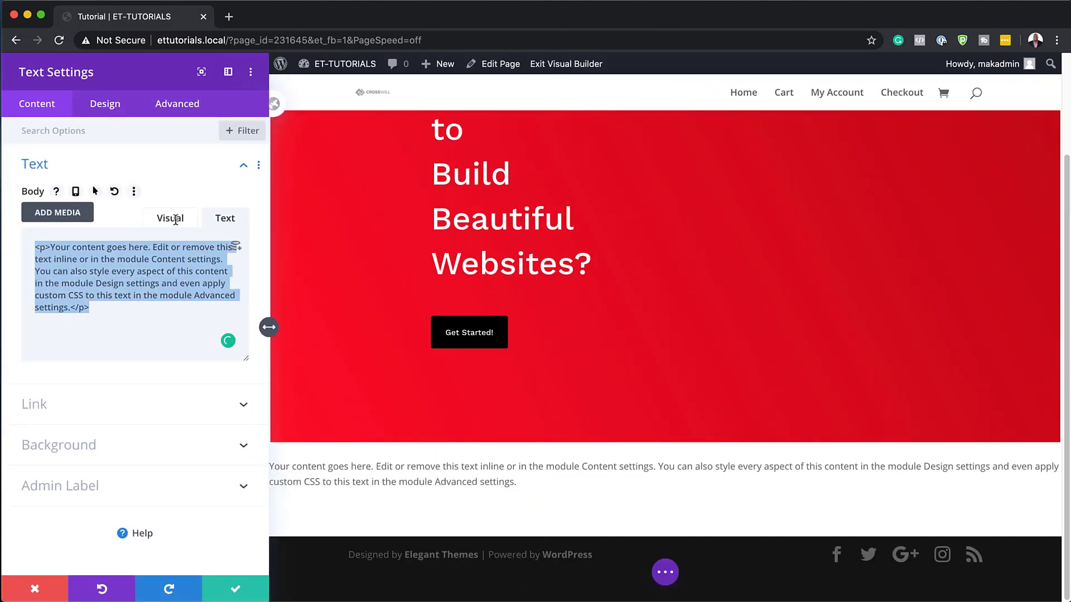
pyautogui.write('Lorem ipsum dolor sit amet, consectetuer adipiscing elit. Donec odio. Quisque volutpat mattis eros. Nullam malesuada erat ut turpis. Suspendisse urna nibh, viverra non, semper suscipit, posuere a, pede.  Donec nec justo eget felis facilisis fermentum. Aliquam porttitor mauris sit amet orci. Aenean dignissim pellentesque felis.  Morbi in sem quis dui placerat ornare. Pellentesque odio nisi, euismod in, pharetra a, ultricies in, diam. Sed arcu. Cras consequat.')
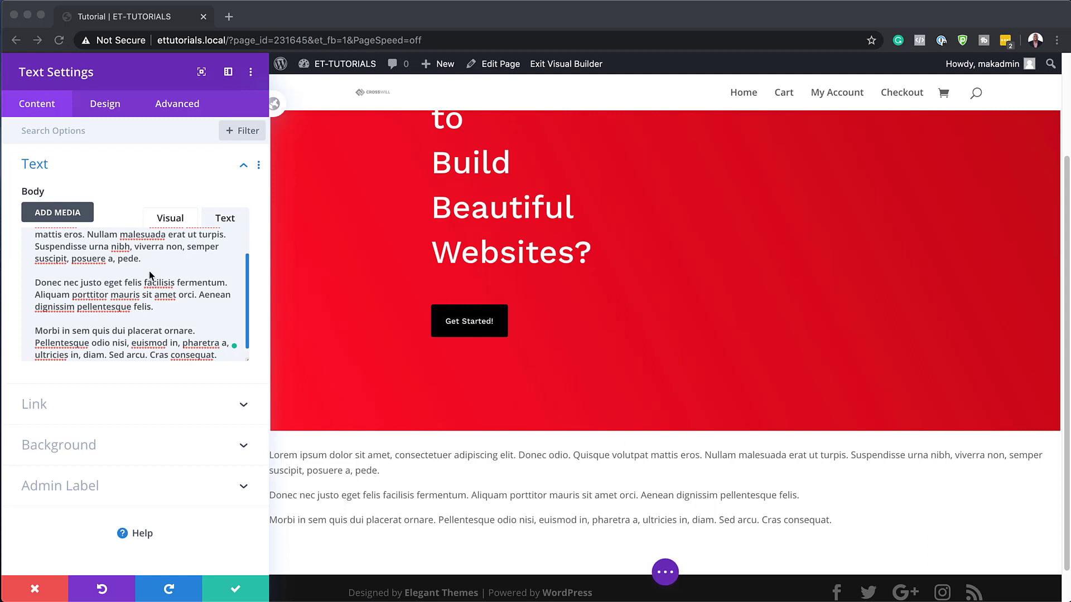
pyautogui.click(36, 283)
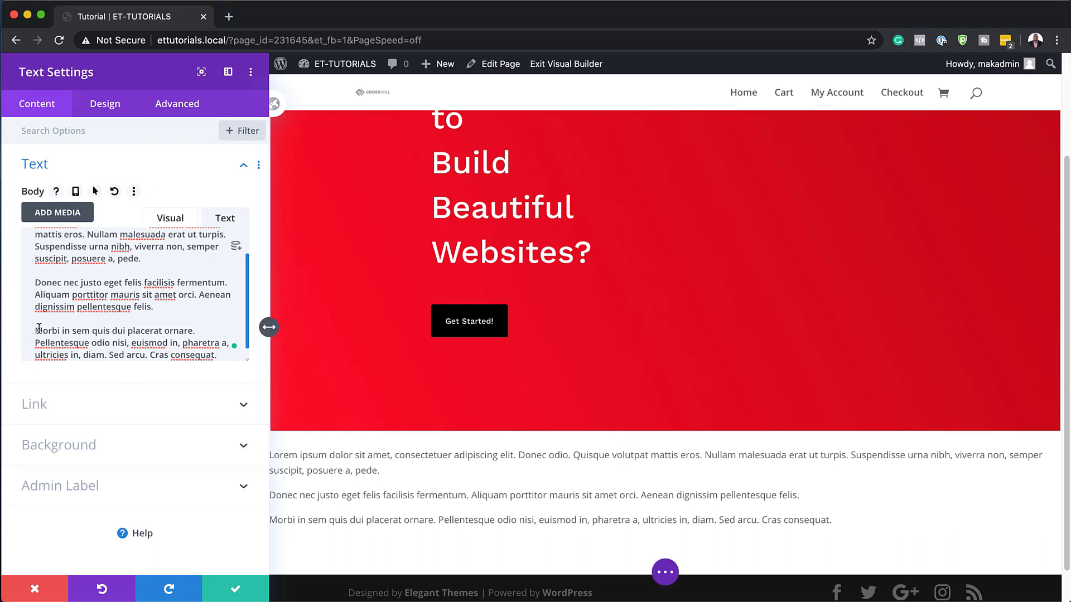
pyautogui.press('BackSpace')
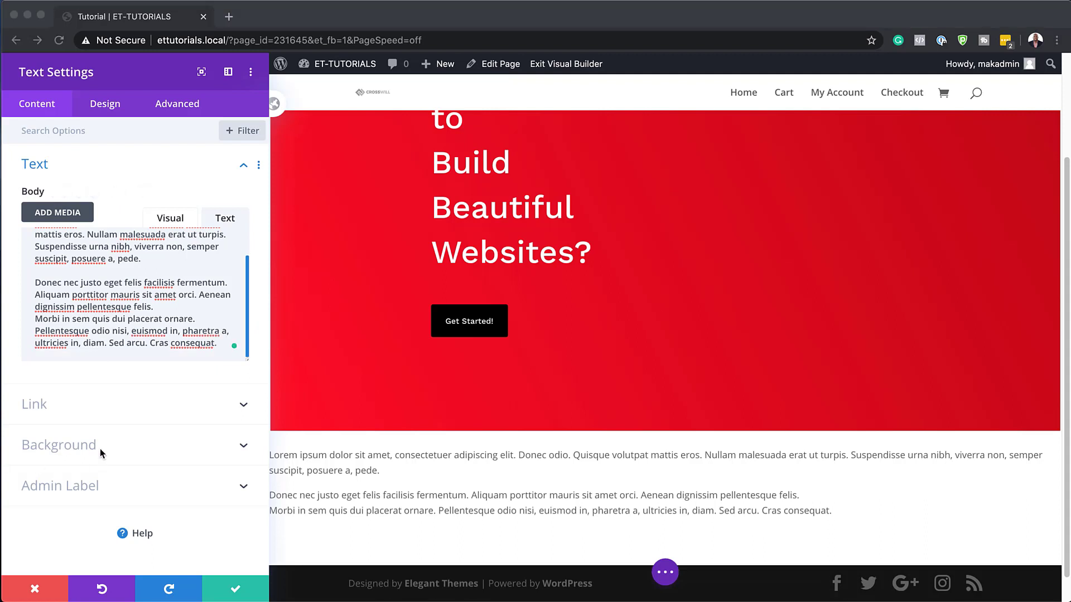
# Step: Give the text module a white background color from the recently used colors
pyautogui.click(70, 445)
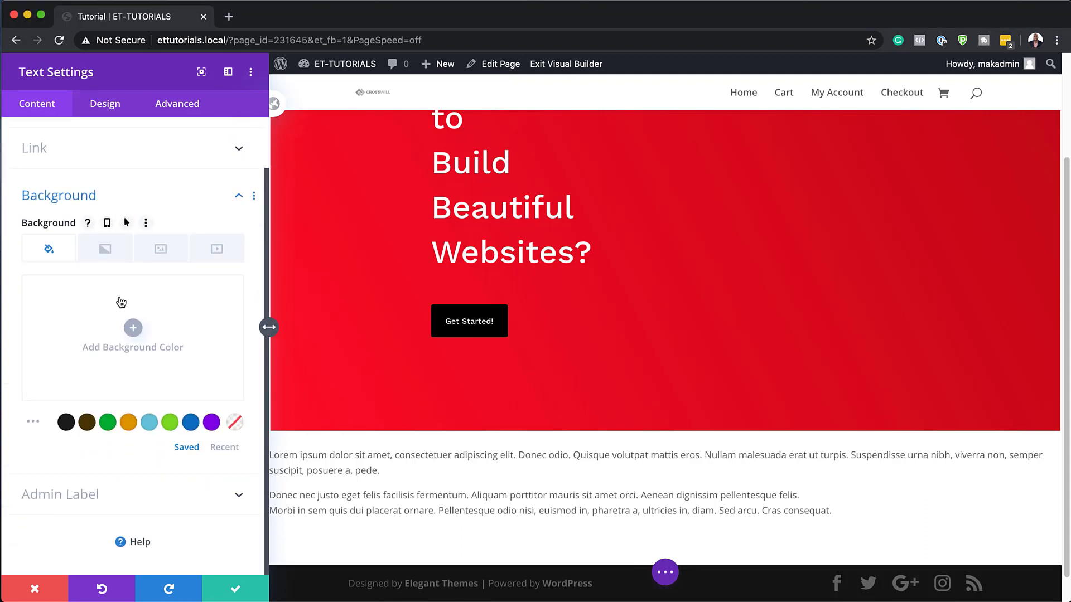
pyautogui.click(223, 449)
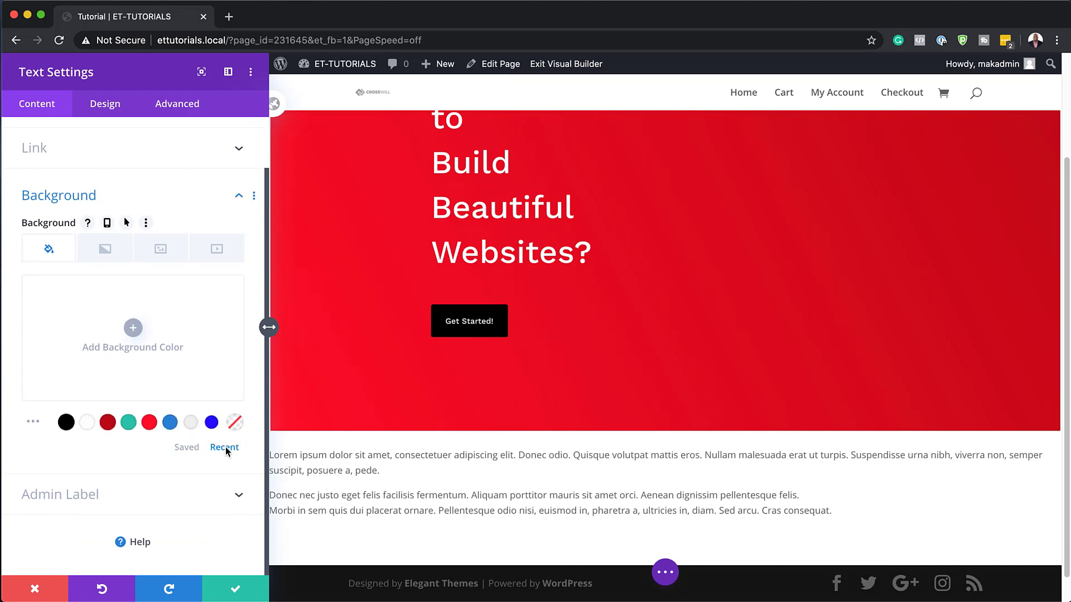
pyautogui.click(86, 423)
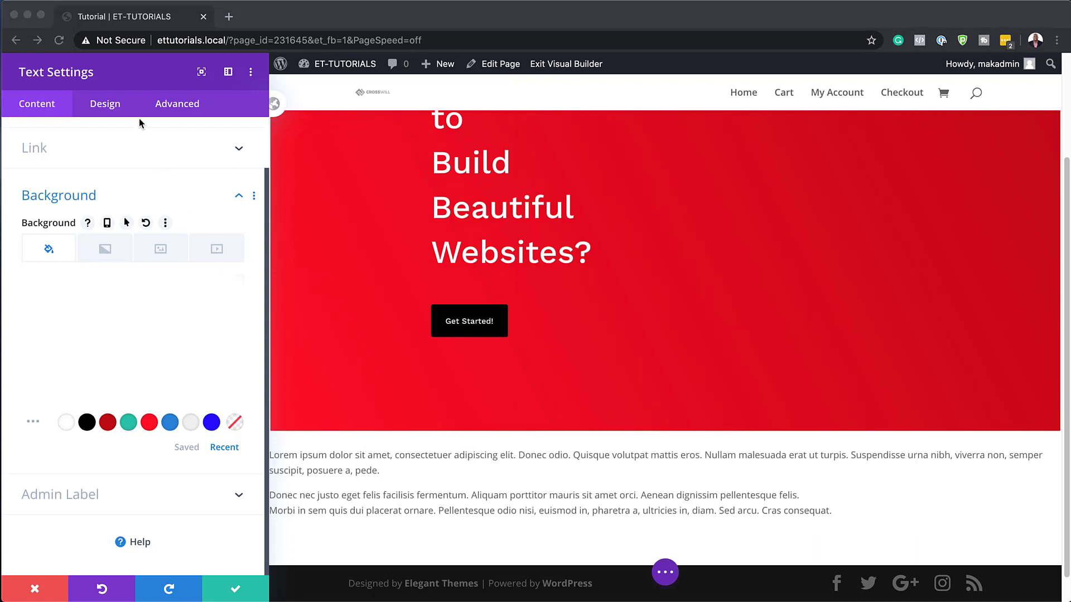
# Step: Set the module's text font to Work Sans and its text color to #9b9b9b
pyautogui.click(112, 105)
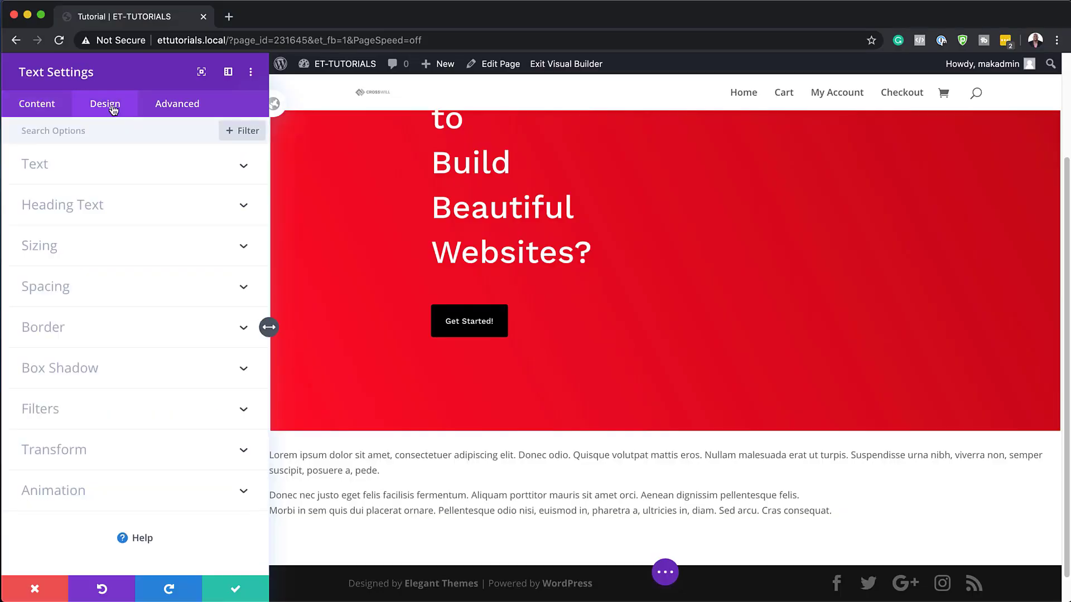
pyautogui.click(60, 172)
pyautogui.click(88, 253)
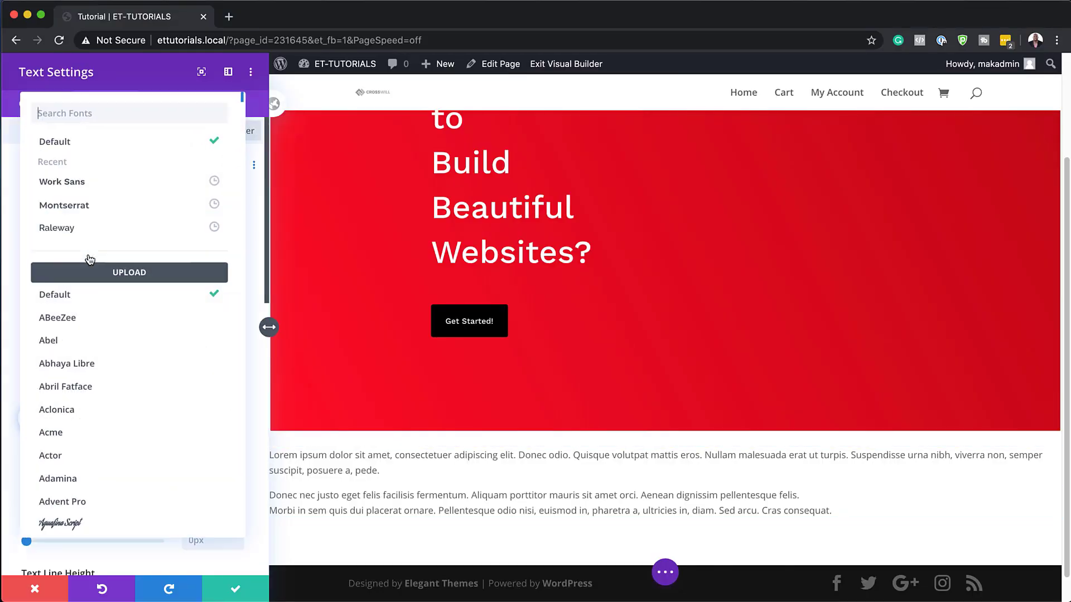
pyautogui.click(76, 185)
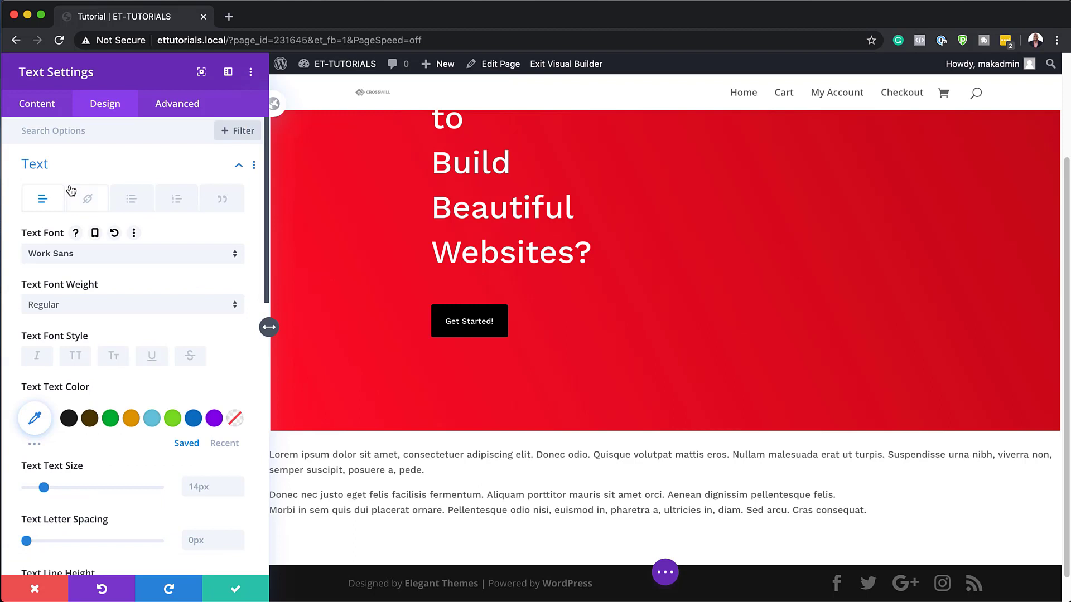
pyautogui.click(37, 419)
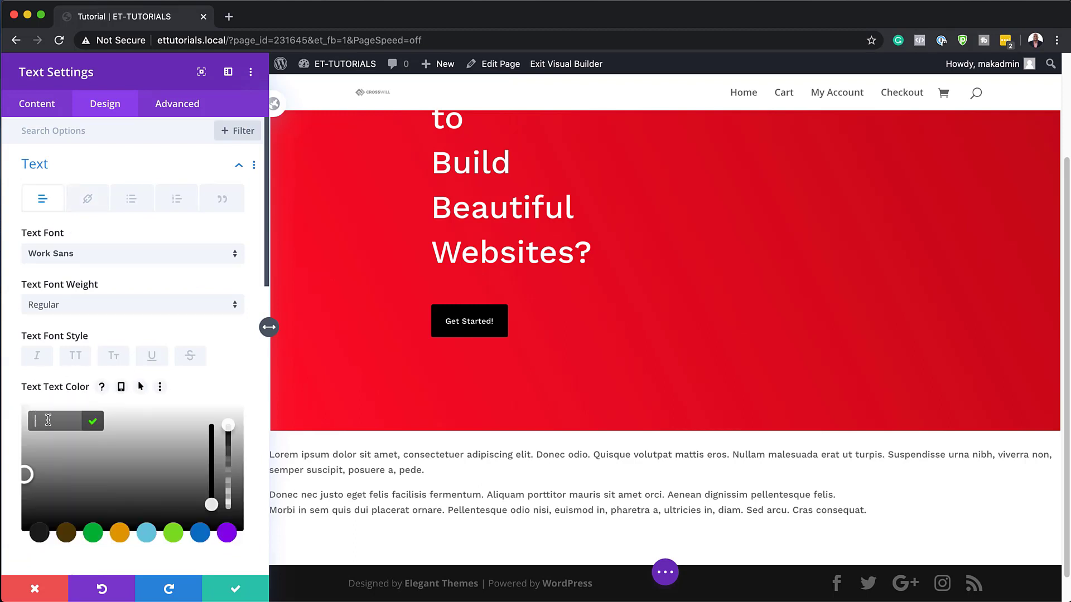
pyautogui.write('#9b9b9b')
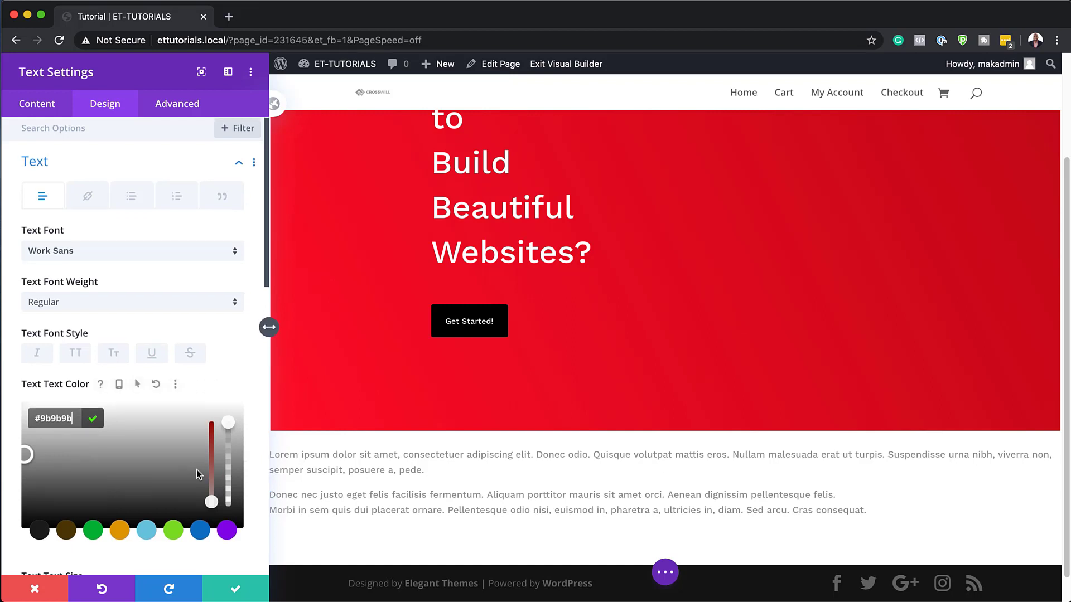
# Step: Set the body text size to 1vw and the text line height to 2.6em
pyautogui.scroll(-5, 198, 469)
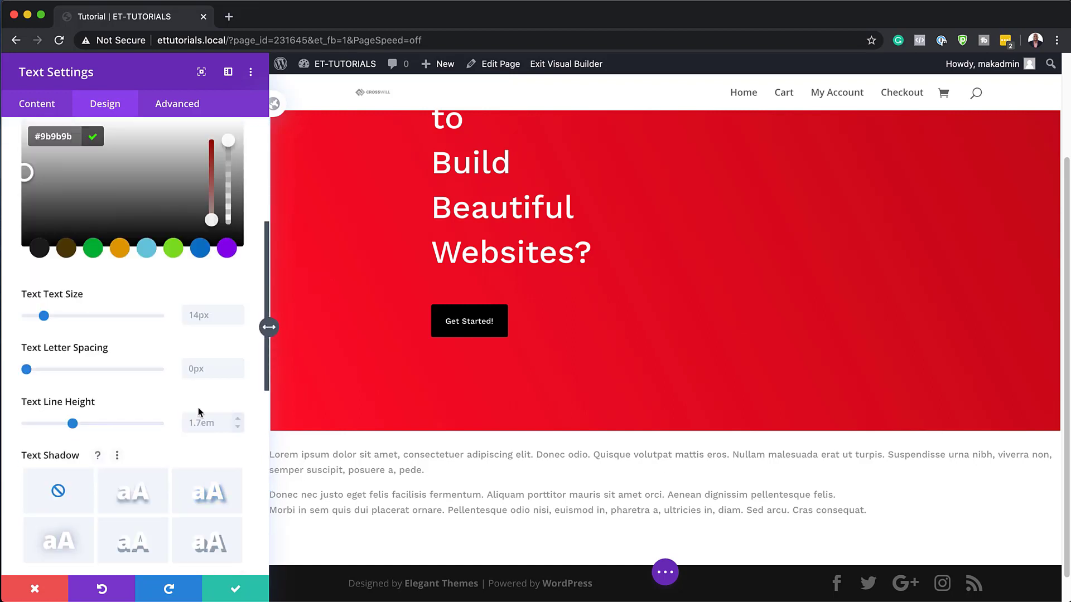
pyautogui.click(205, 310)
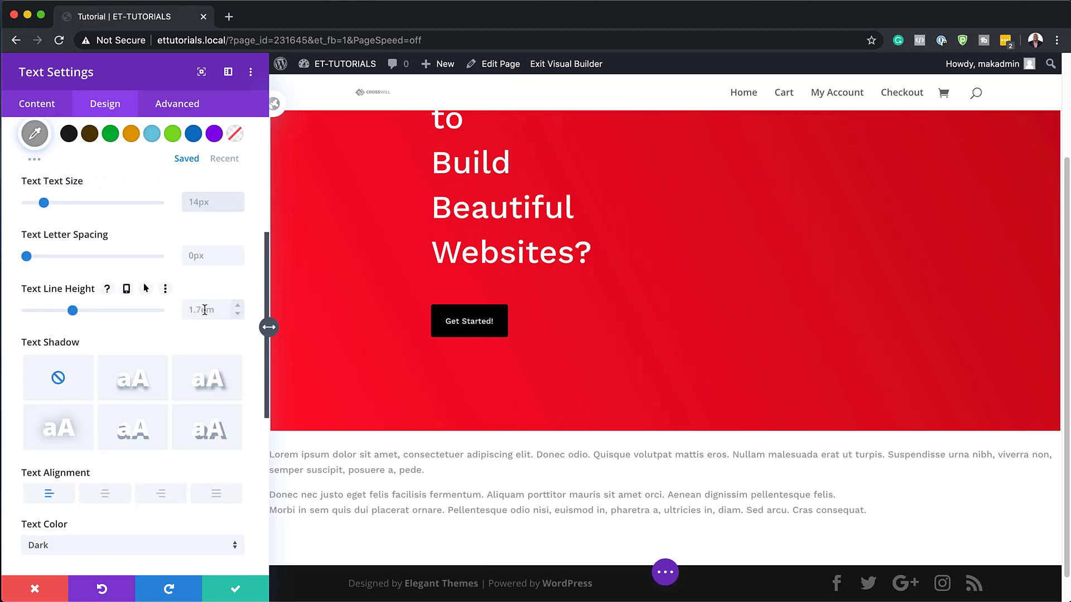
pyautogui.write('1vw')
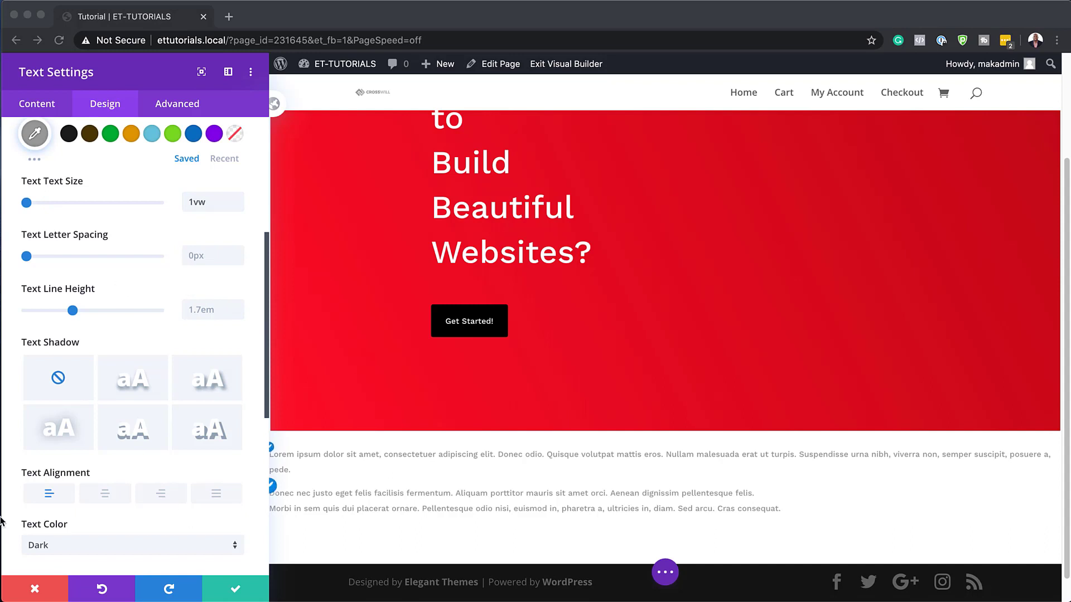
pyautogui.click(204, 310)
pyautogui.write('2.6em')
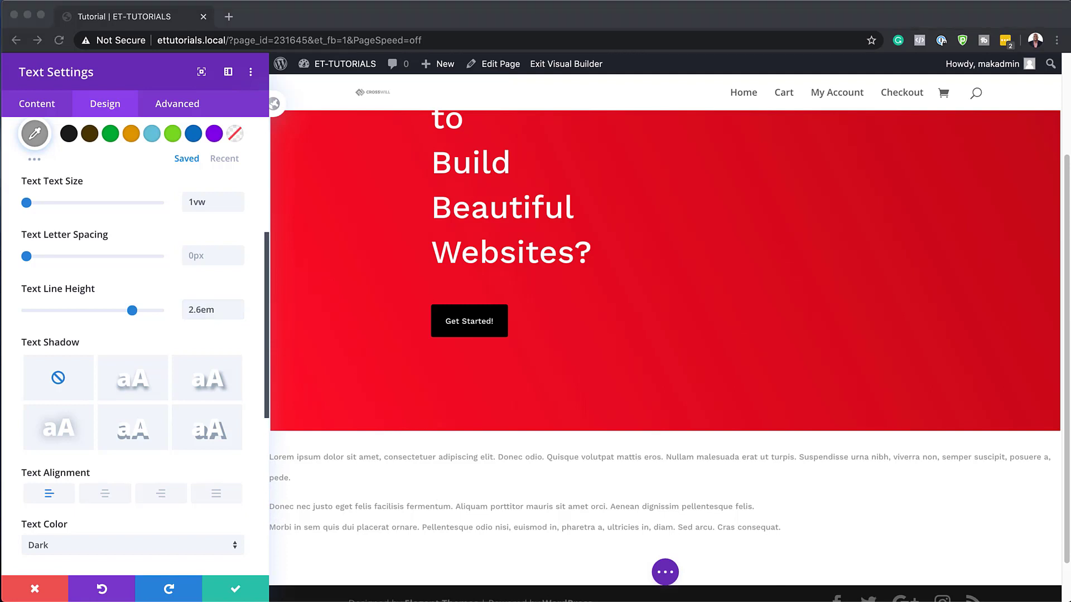
# Step: Set the text module's top margin to -5vw and its linked left and right margins to 20vw
pyautogui.scroll(-5, 138, 501)
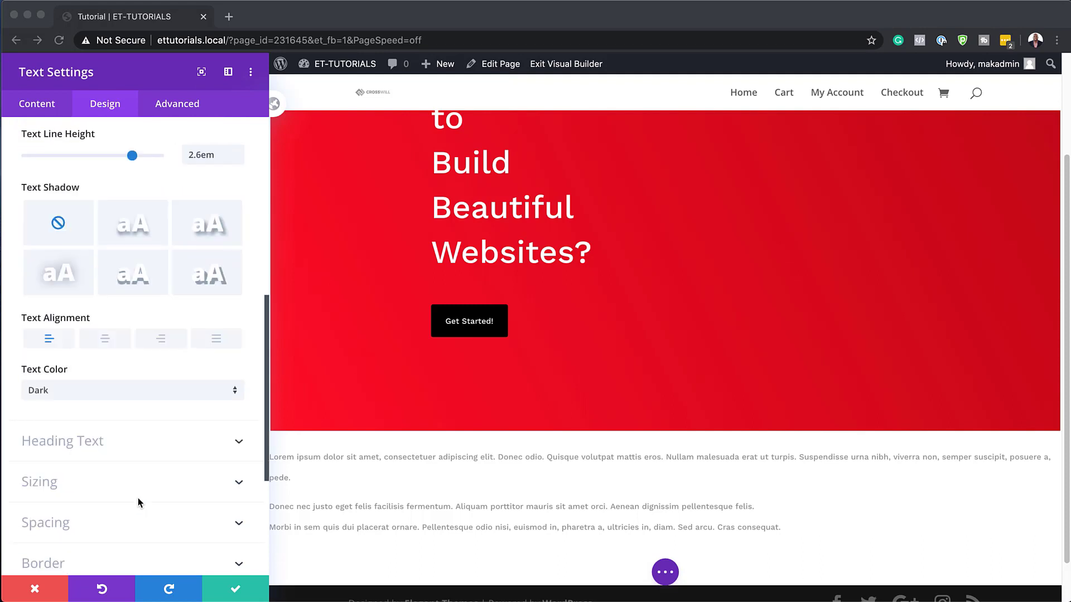
pyautogui.scroll(-2, 140, 502)
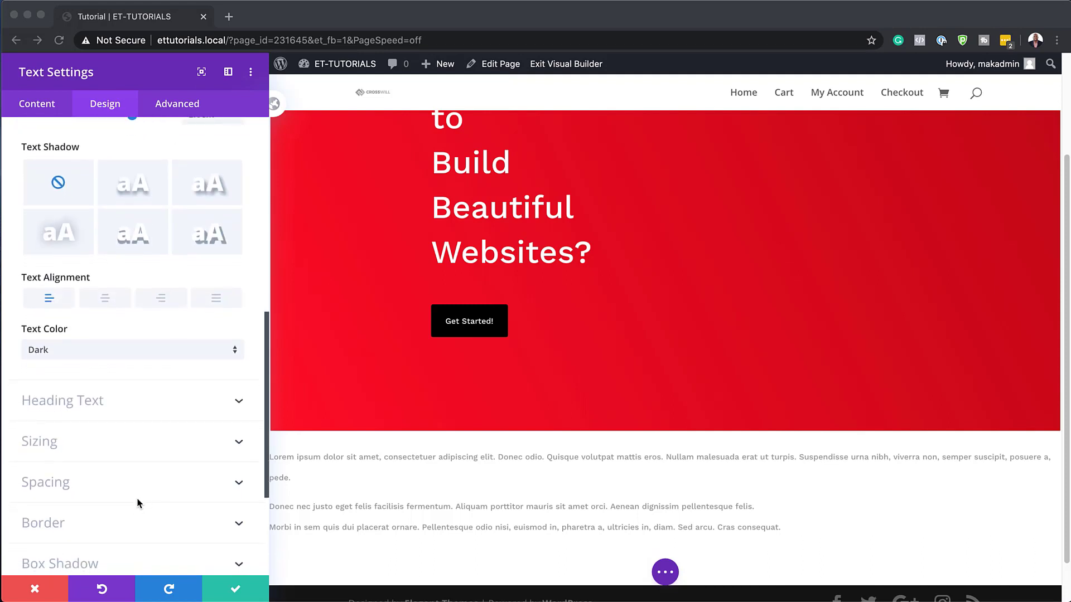
pyautogui.click(48, 481)
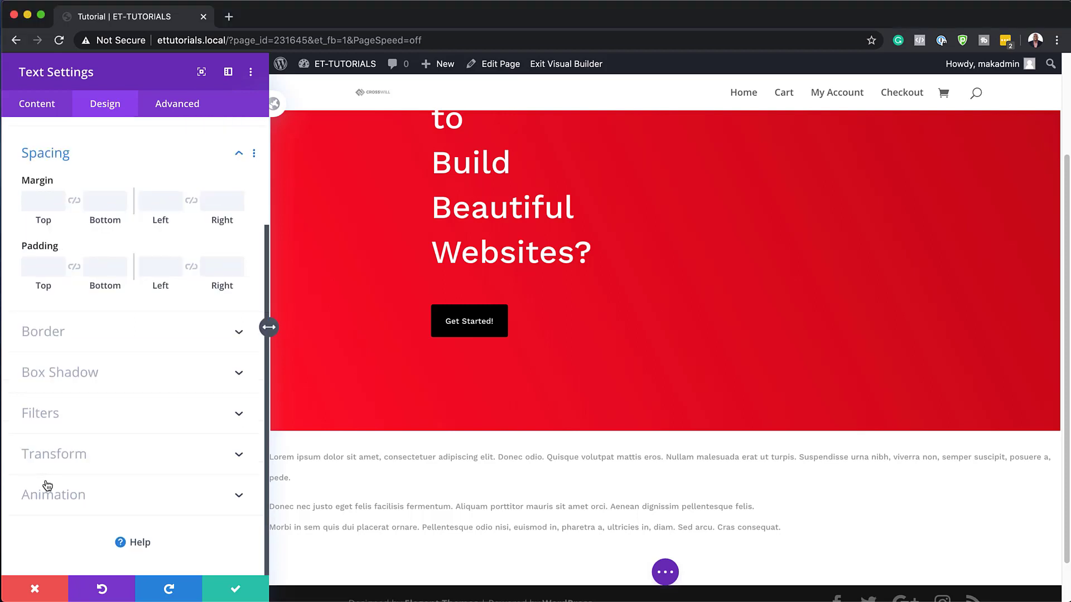
pyautogui.click(42, 202)
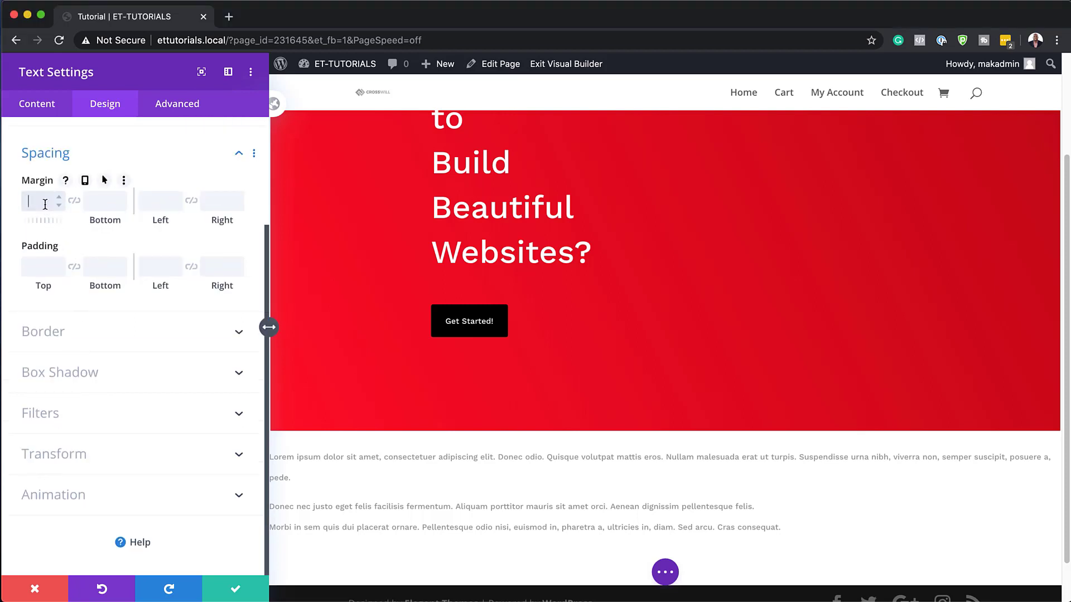
pyautogui.write('-5vw')
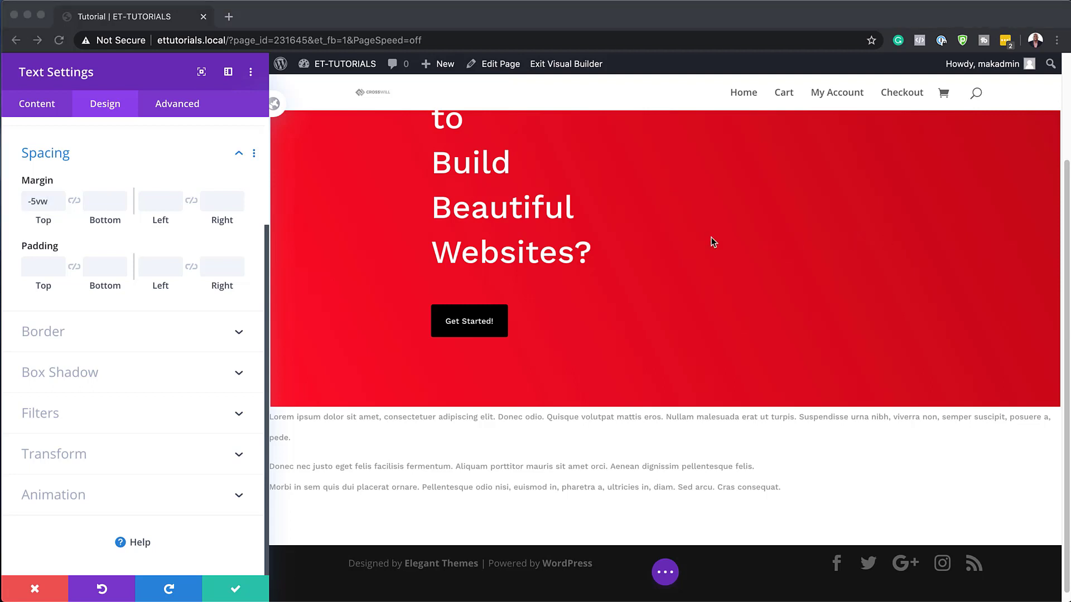
pyautogui.click(161, 208)
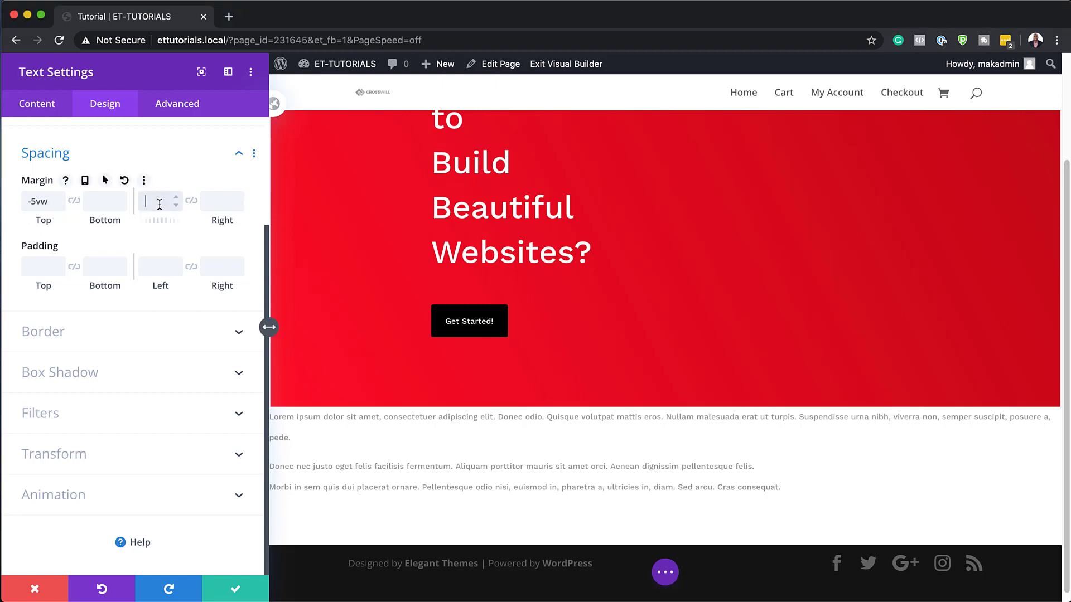
pyautogui.write('20vw')
pyautogui.click(191, 202)
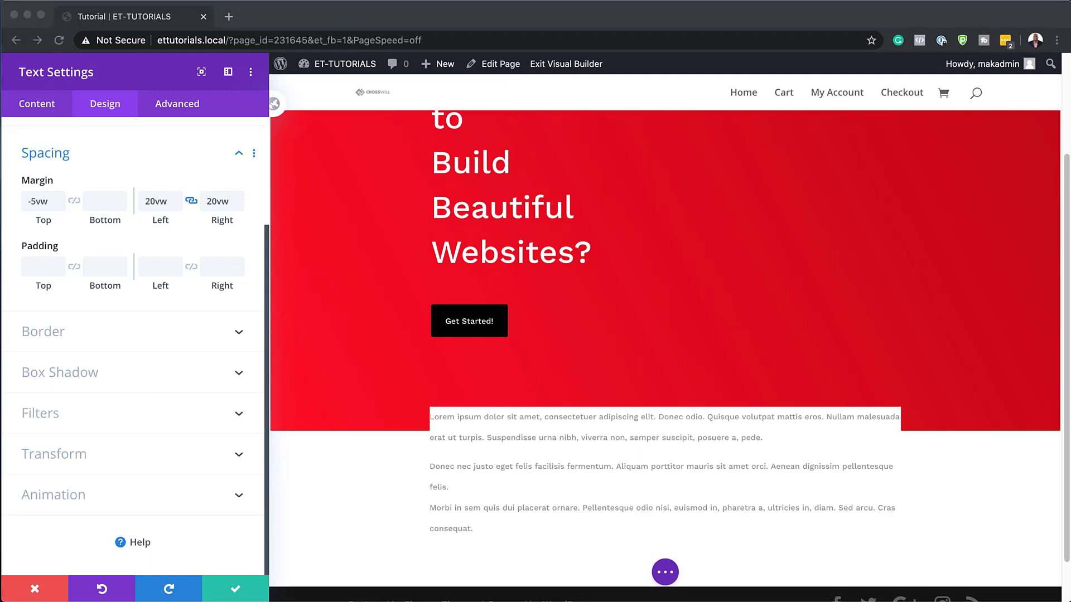
# Step: Set the text module's linked top and bottom padding to 5vw and linked left and right padding to 3vw
pyautogui.click(34, 265)
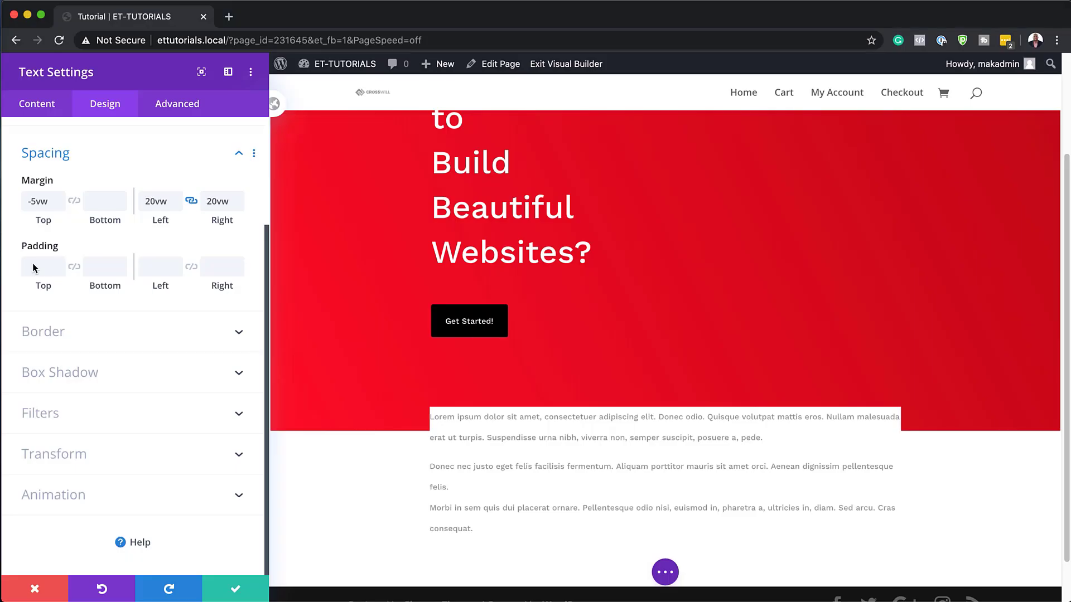
pyautogui.write('5vw')
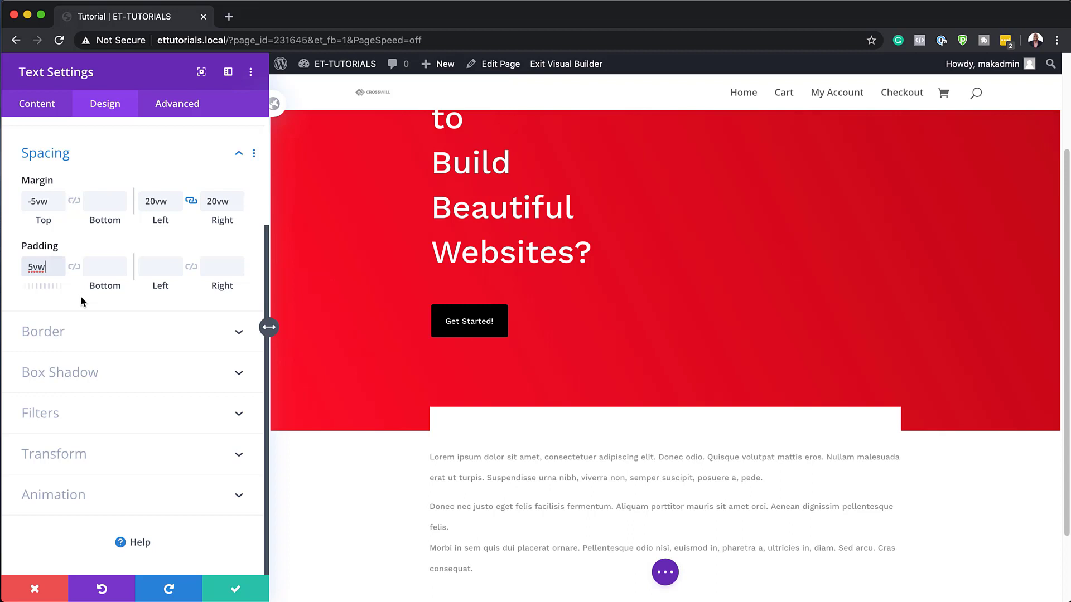
pyautogui.click(74, 266)
pyautogui.click(151, 270)
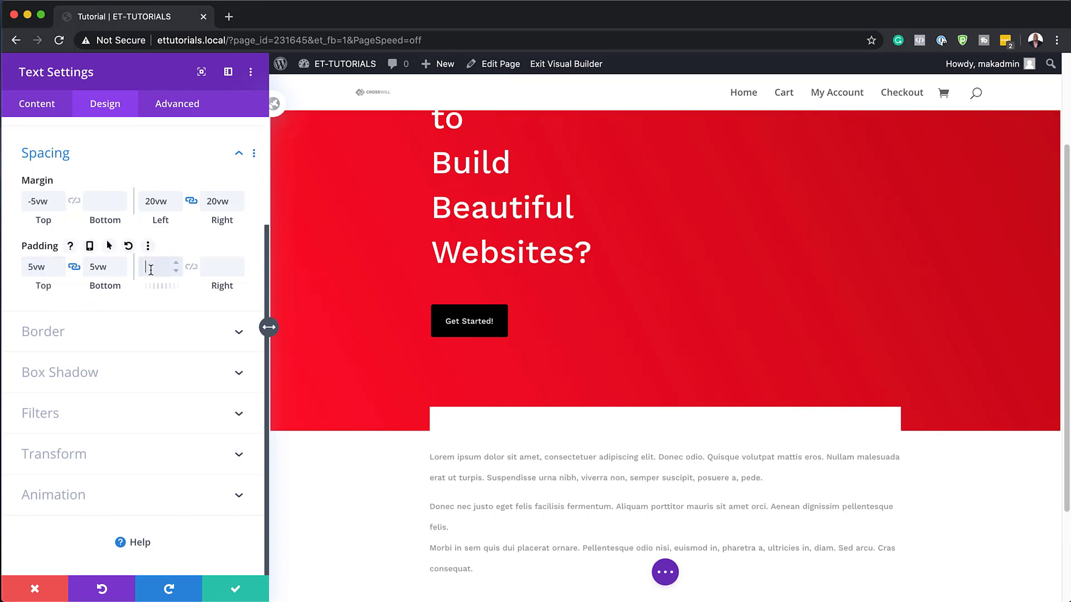
pyautogui.write('5vw')
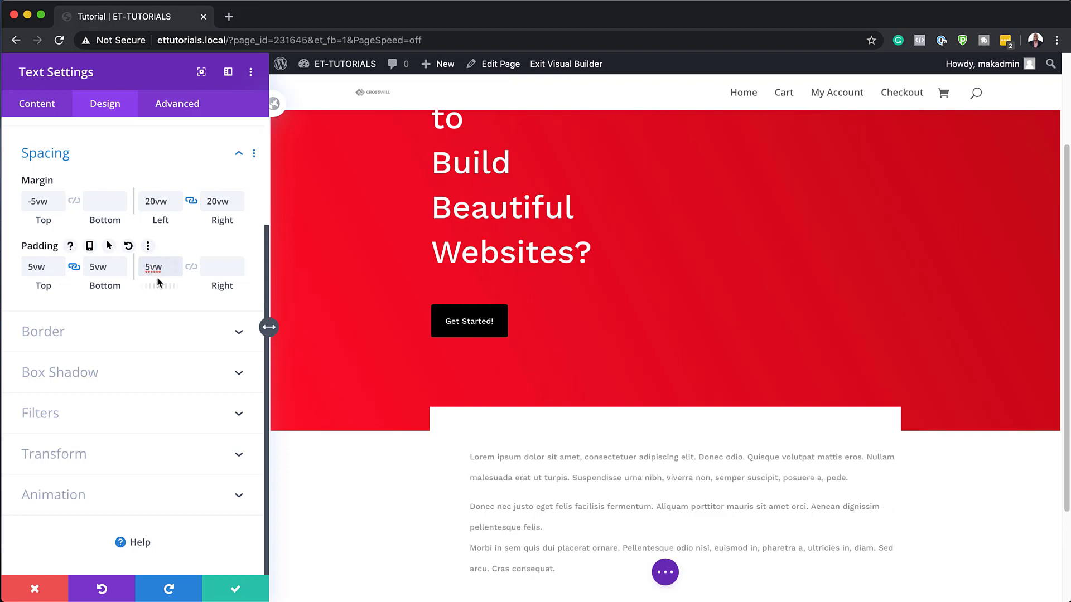
pyautogui.click(176, 271)
pyautogui.click(177, 271)
pyautogui.click(192, 268)
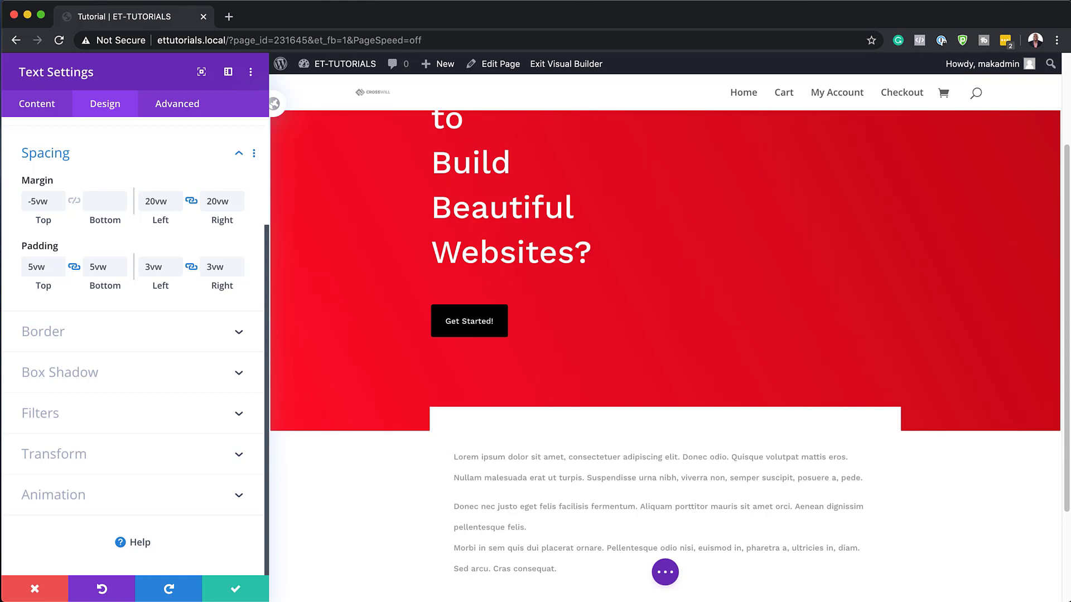
# Step: Apply the first box shadow preset, the even outer glow, to the text module with a blur strength of 50px
pyautogui.click(58, 372)
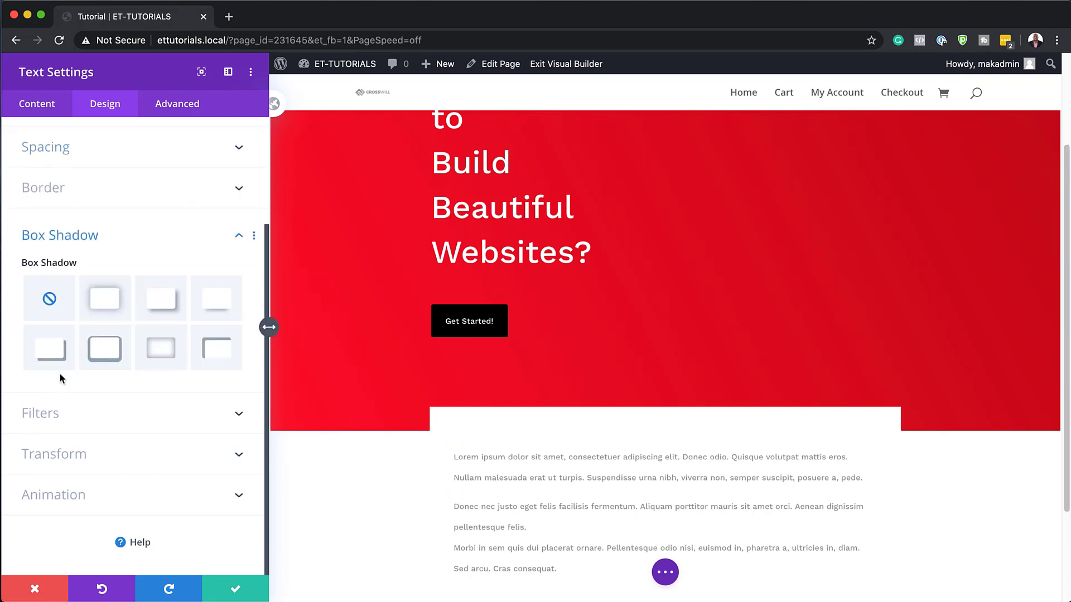
pyautogui.click(99, 309)
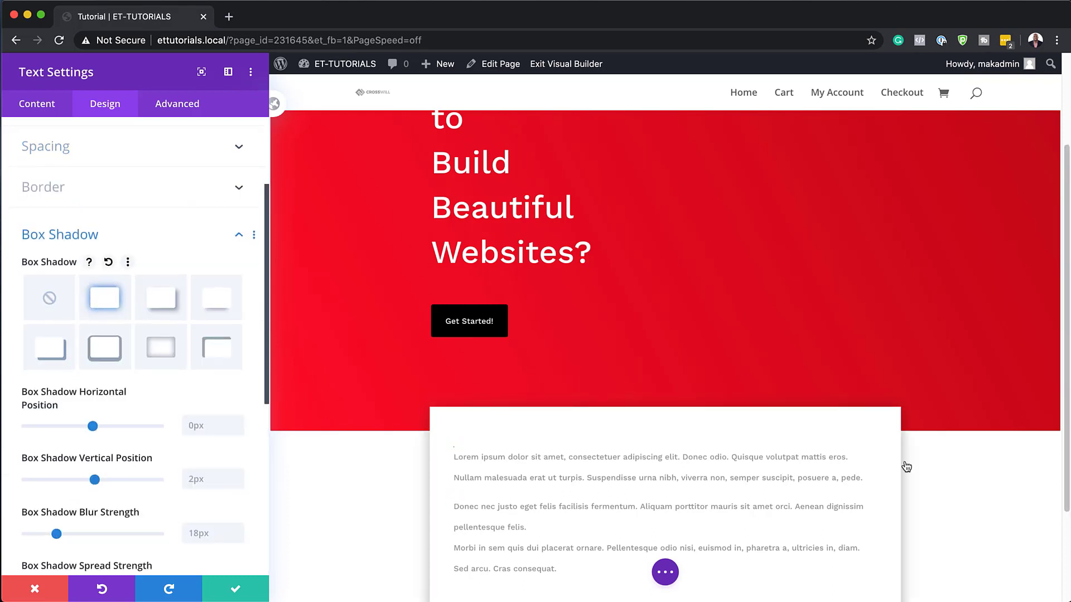
pyautogui.scroll(-3, 970, 509)
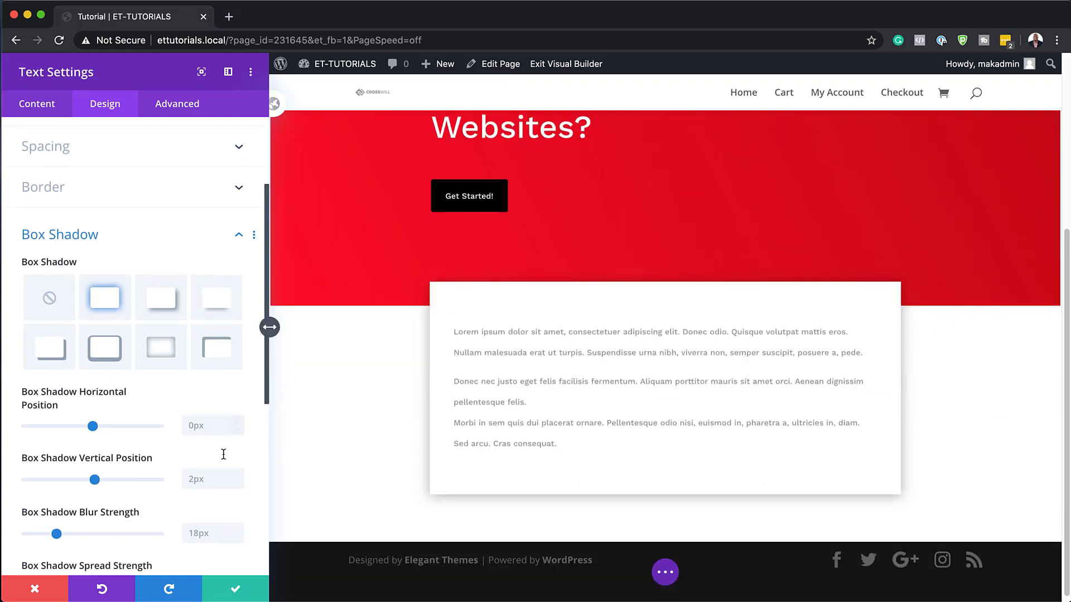
pyautogui.scroll(-1, 220, 463)
pyautogui.doubleClick(205, 481)
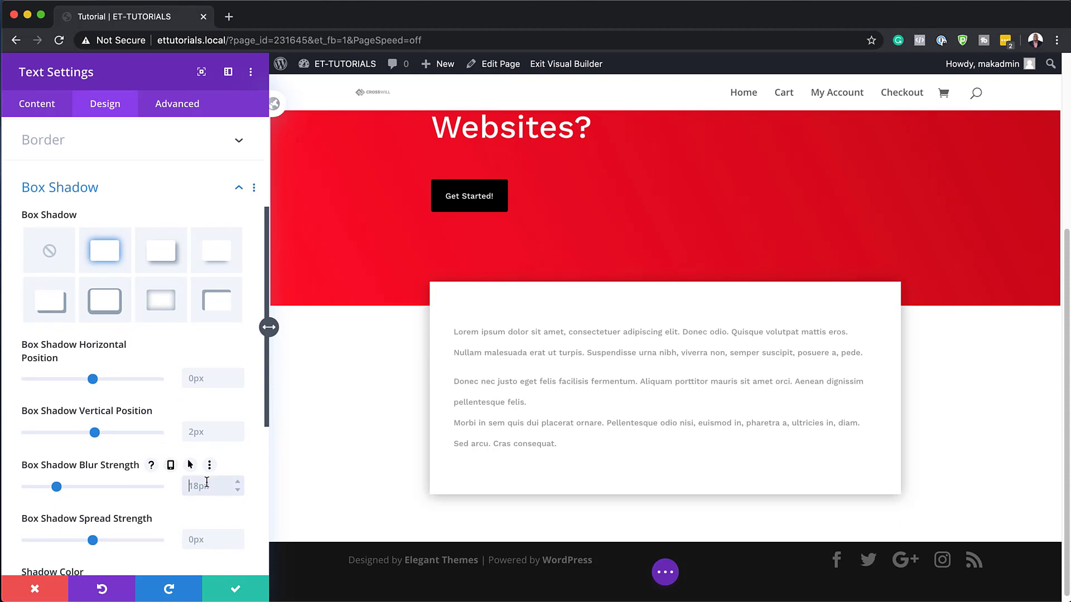
pyautogui.write('50')
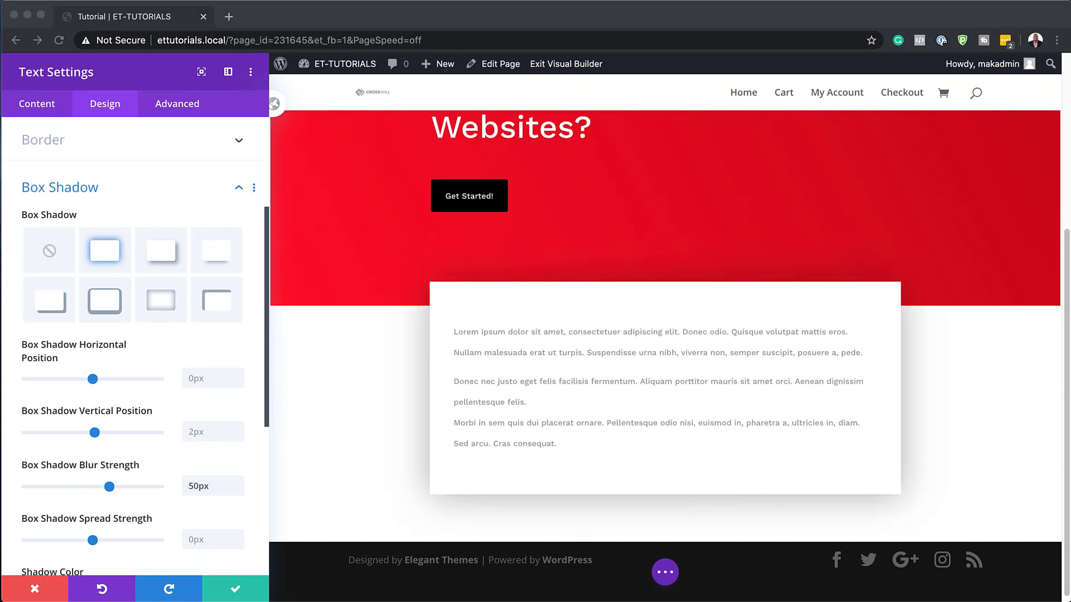
# Step: Set the box shadow color to rgba(0,0,0,0.1) and save the text module settings
pyautogui.scroll(-5, 114, 422)
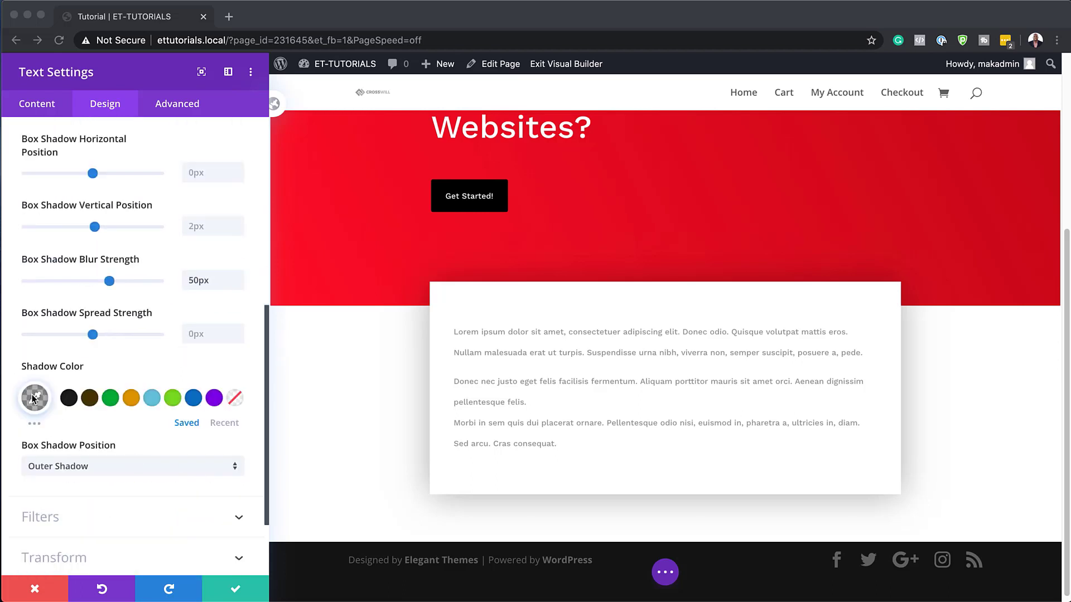
pyautogui.click(39, 400)
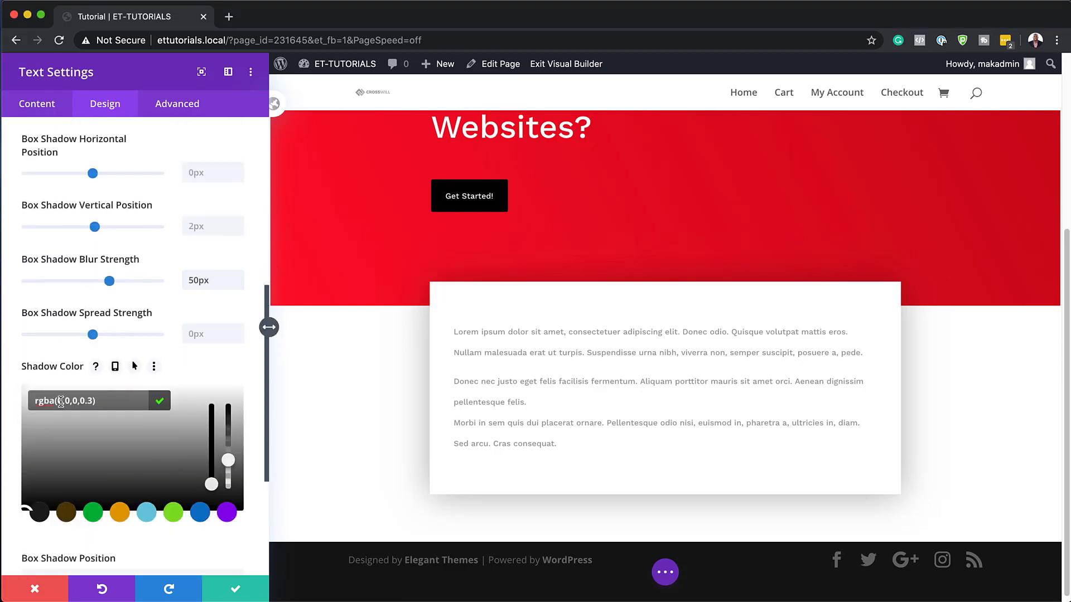
pyautogui.moveTo(58, 399); pyautogui.dragTo(92, 400)
pyautogui.write('0,0,0,0.1')
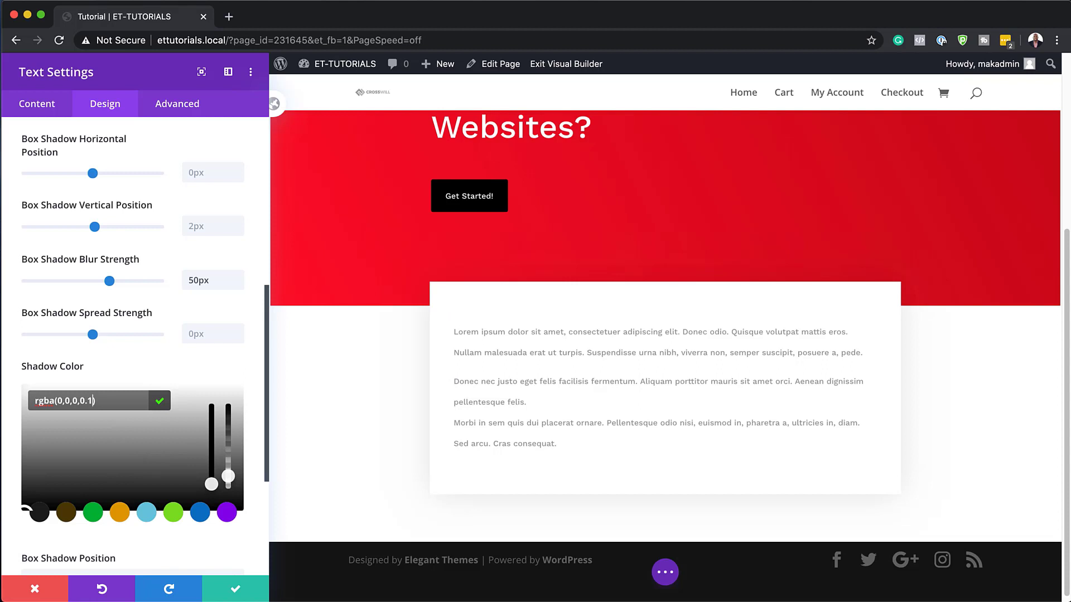
pyautogui.click(237, 590)
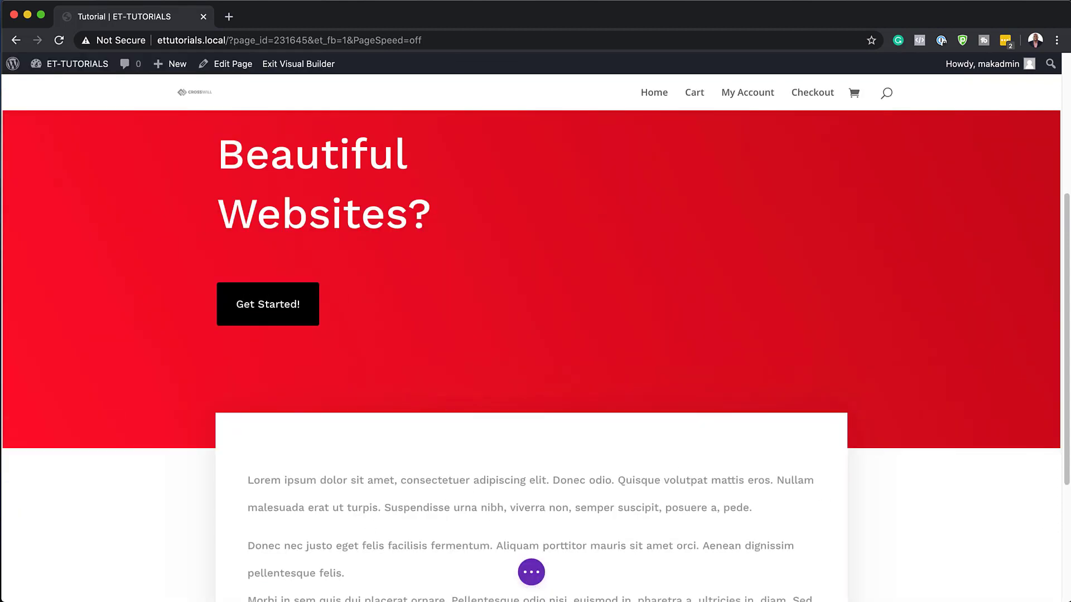
# Step: Publish the page and exit the Visual Builder
pyautogui.scroll(-4, 789, 368)
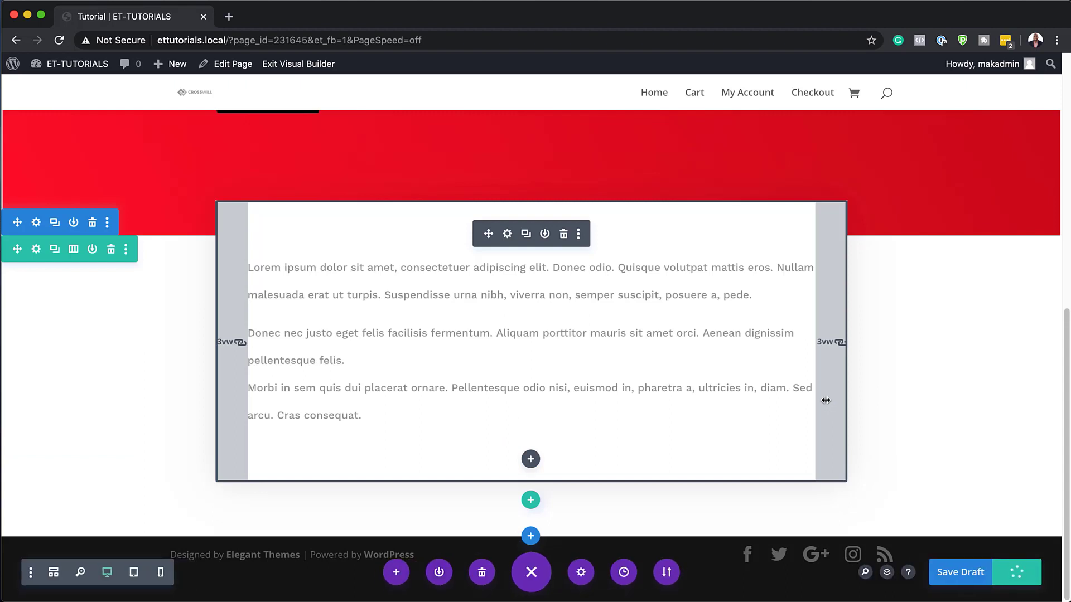
pyautogui.scroll(9, 574, 267)
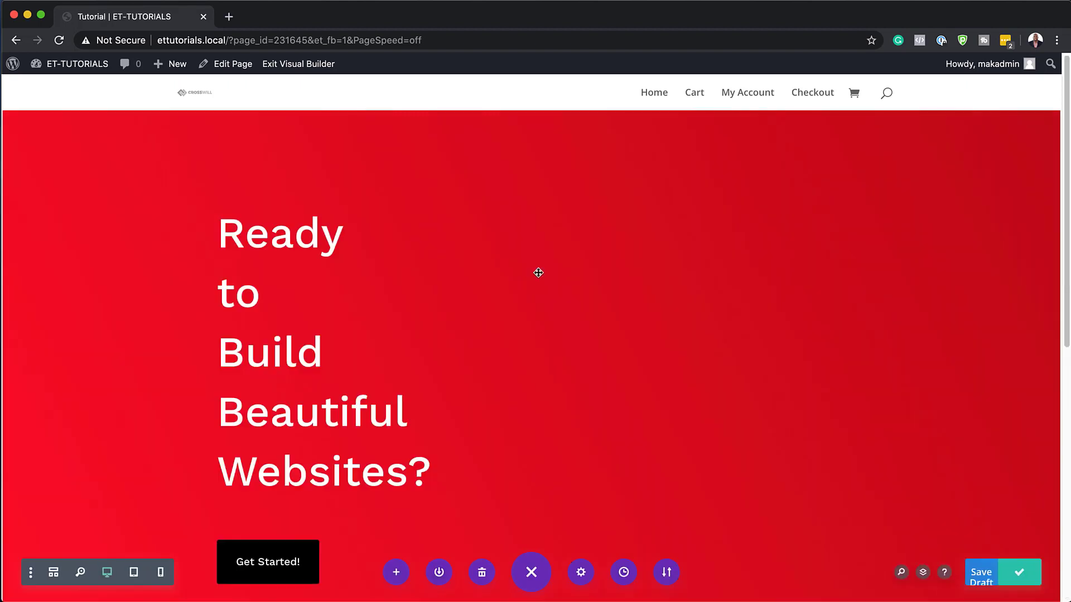
pyautogui.click(317, 67)
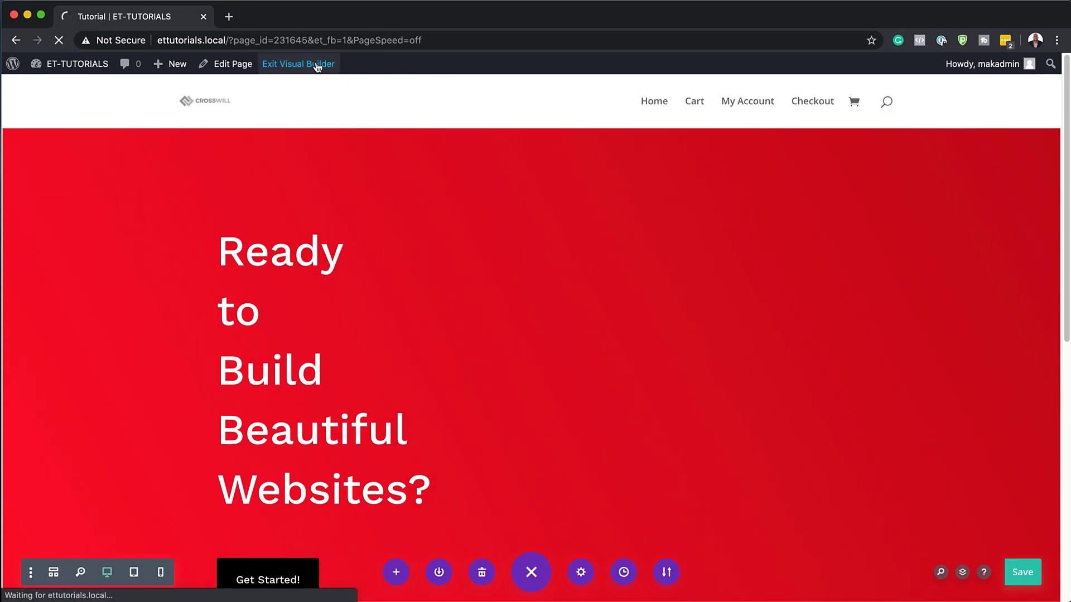